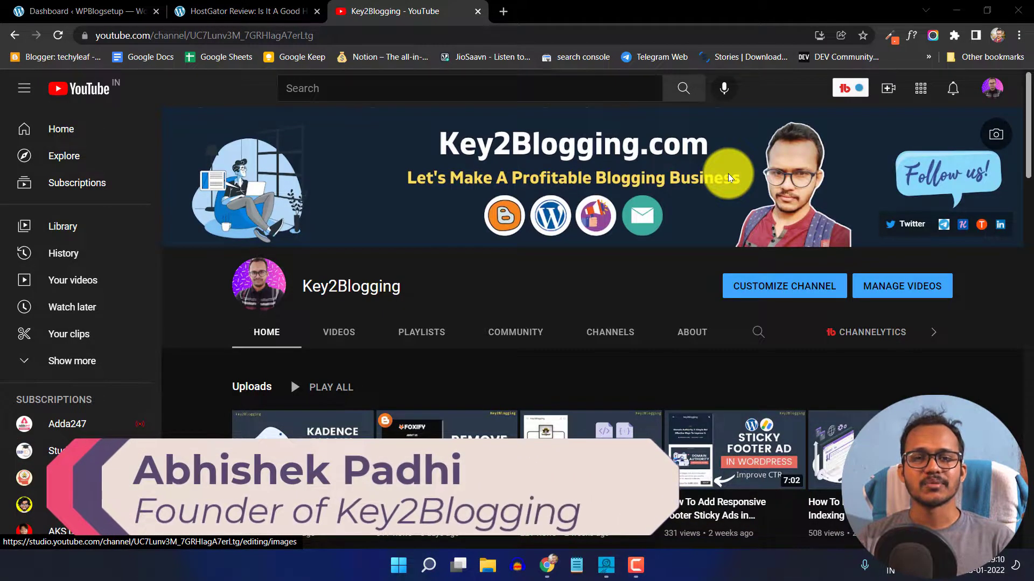
Switch to the HostGator Review tab to view its finished Pros and Cons boxes.
click(257, 10)
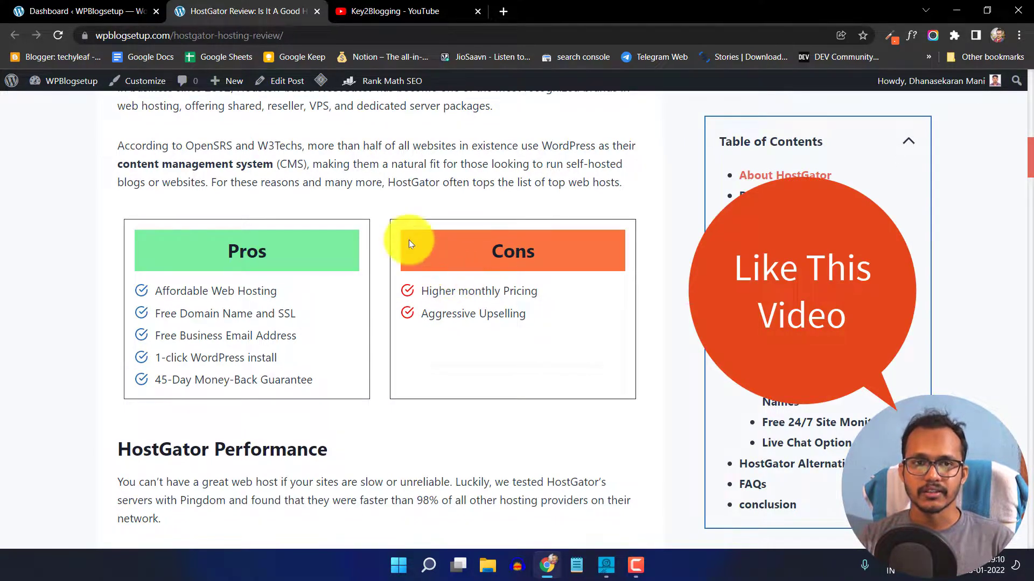
Open the Kadence Blocks settings page from the dashboard, then go to Plugins > Add New.
click(64, 11)
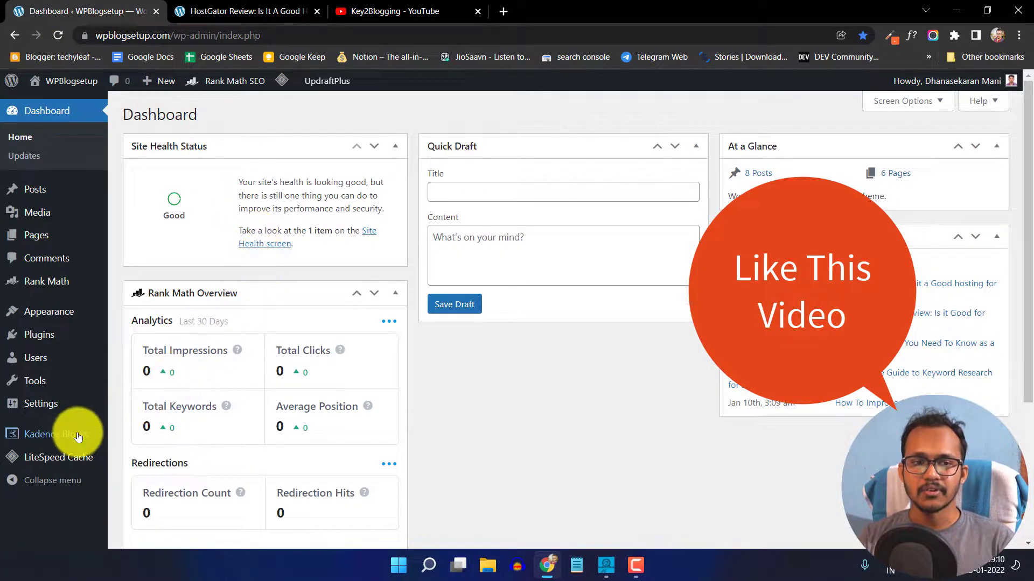
mouse_move(52, 431)
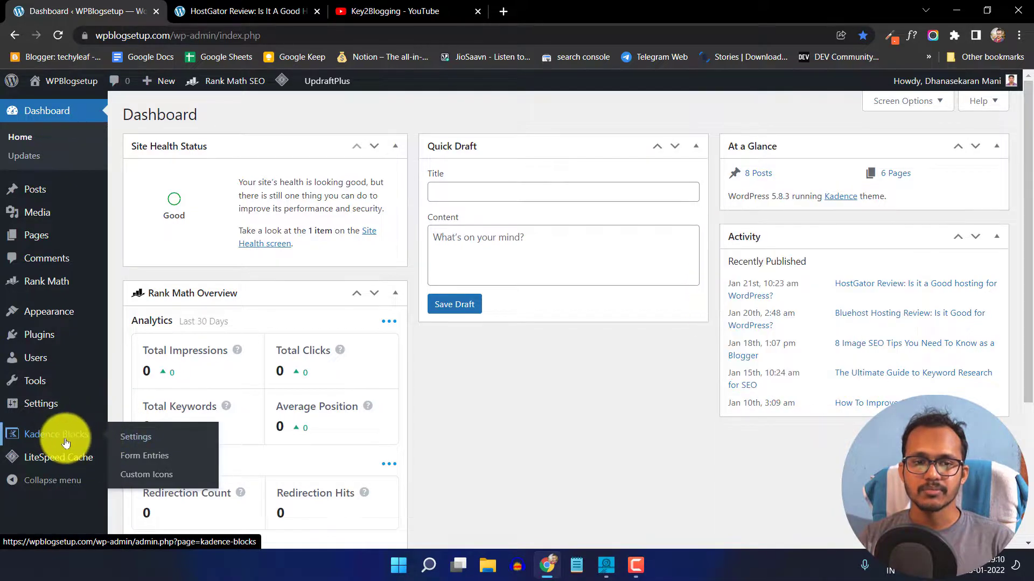
click(65, 441)
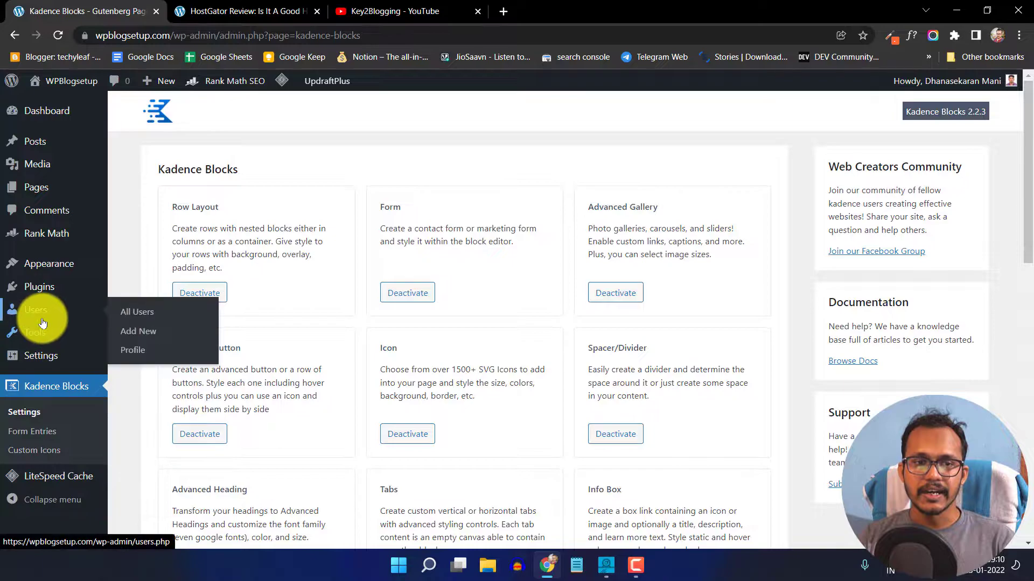
mouse_move(42, 291)
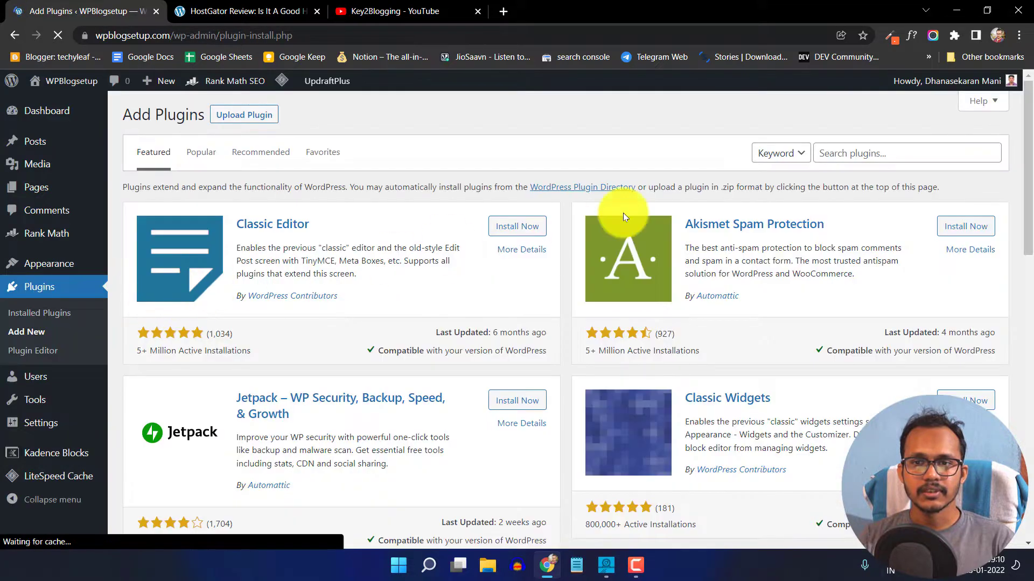
Search the plugin directory for 'kadence blocks' and confirm the plugin is already active.
click(874, 159)
click(881, 279)
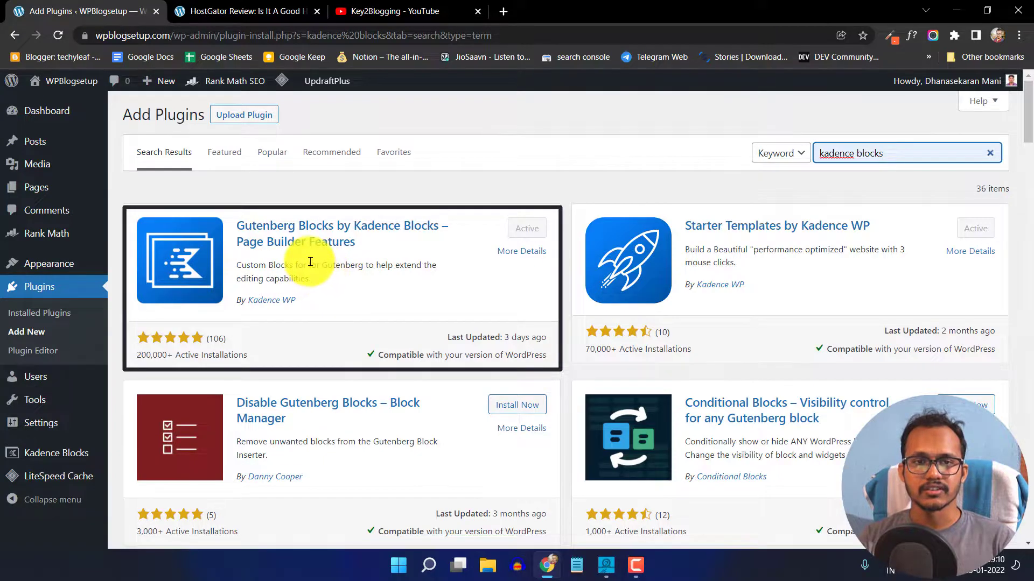
click(237, 12)
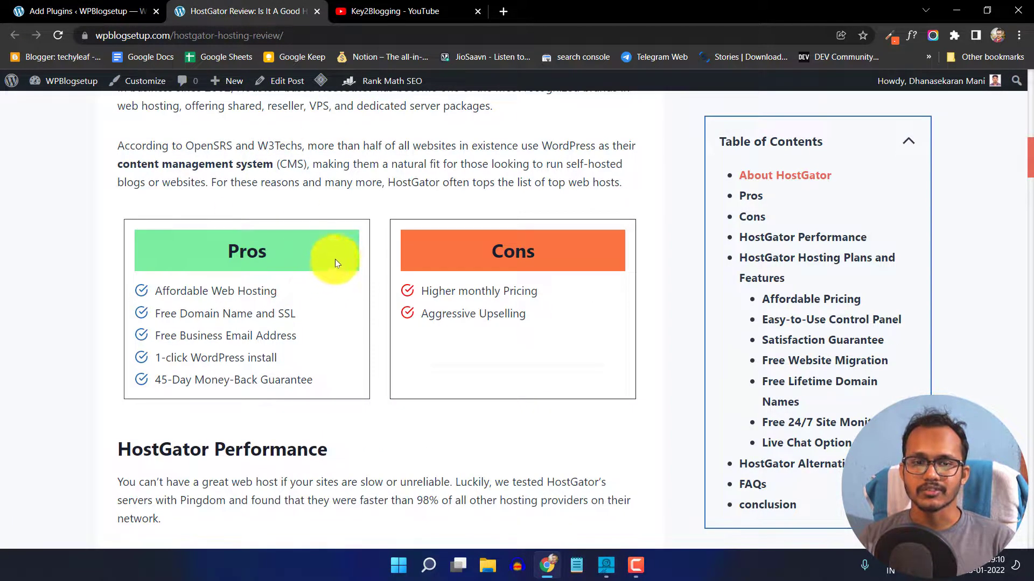
click(75, 10)
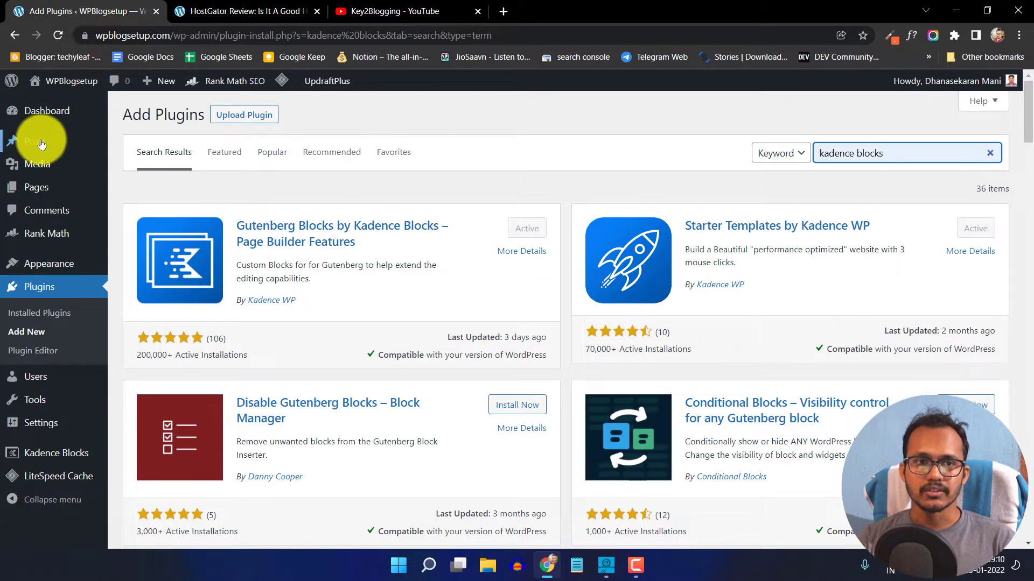
Create a new post titled 'Pros and cons table' containing a Two: Equal columns Row Layout.
mouse_move(78, 142)
click(129, 163)
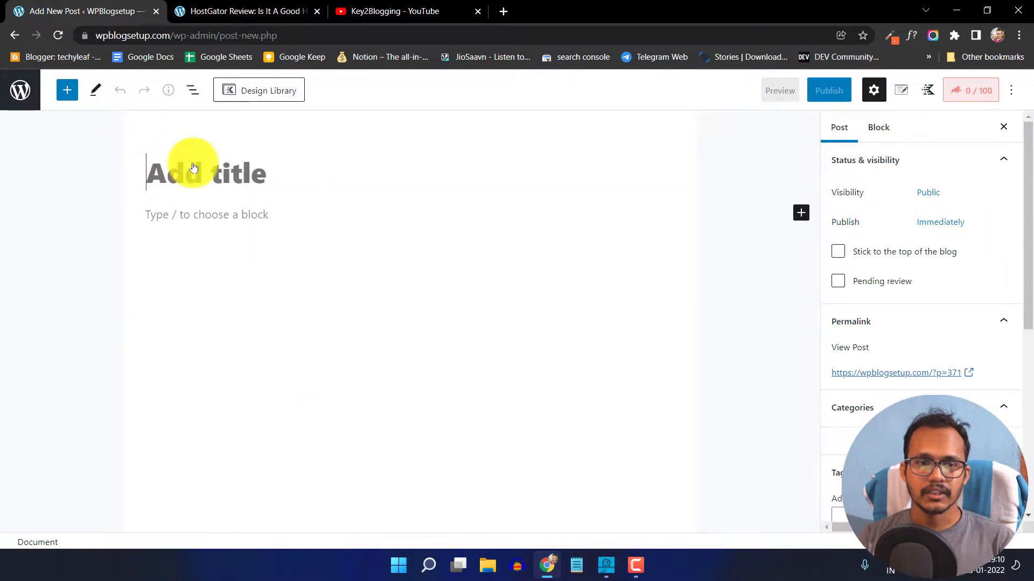
text(Pros )
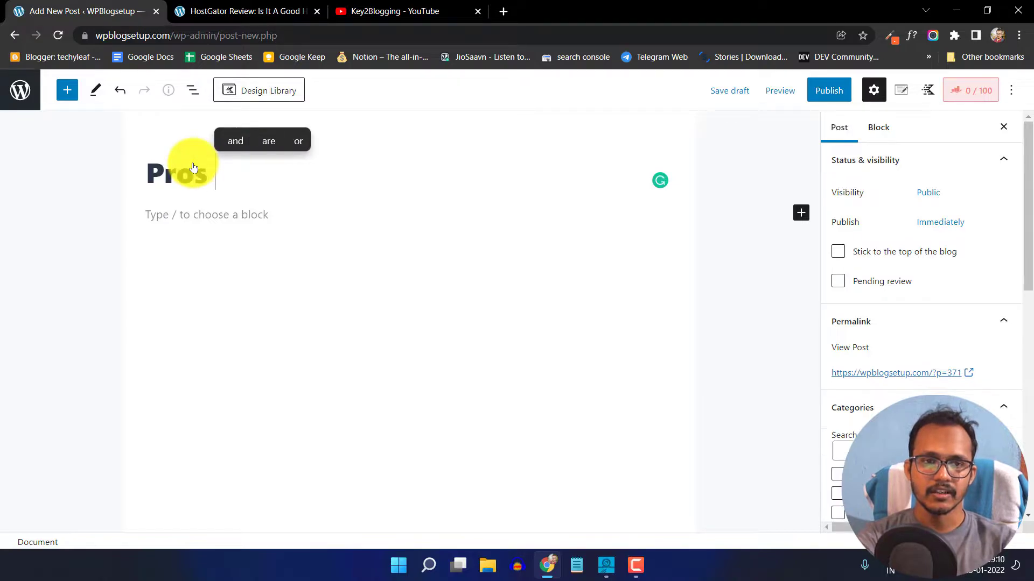
text(and cons table)
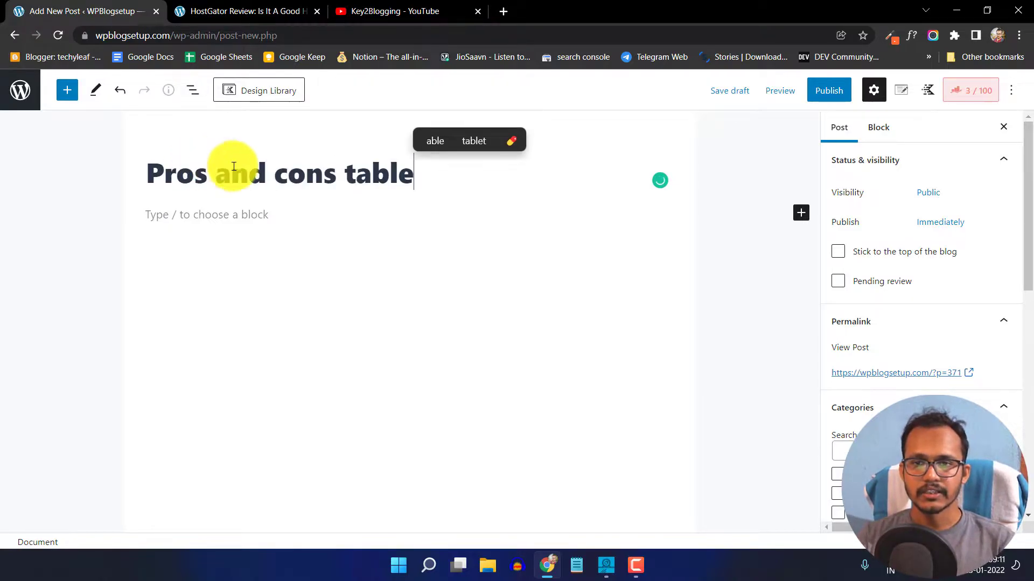
click(800, 212)
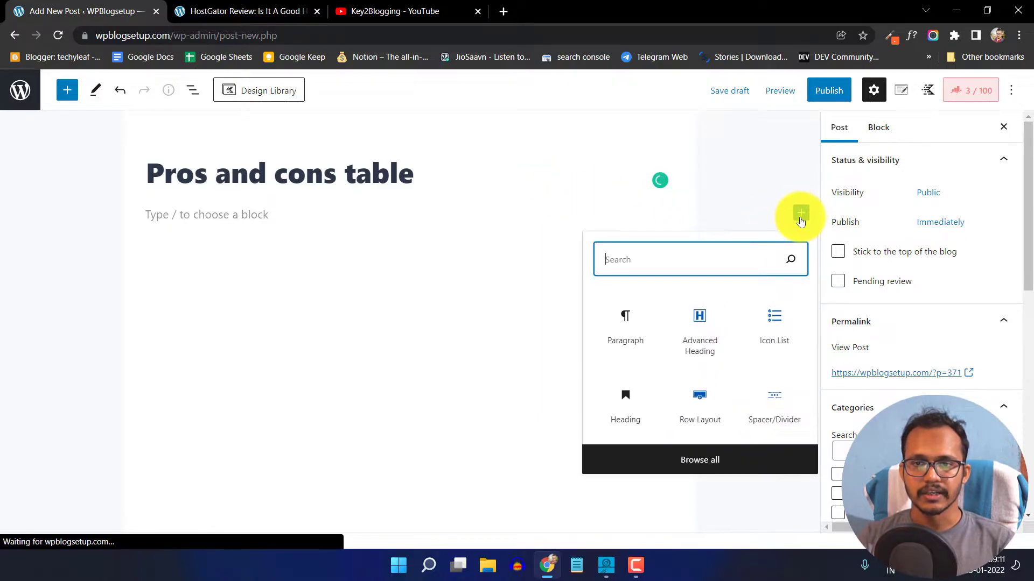
click(702, 405)
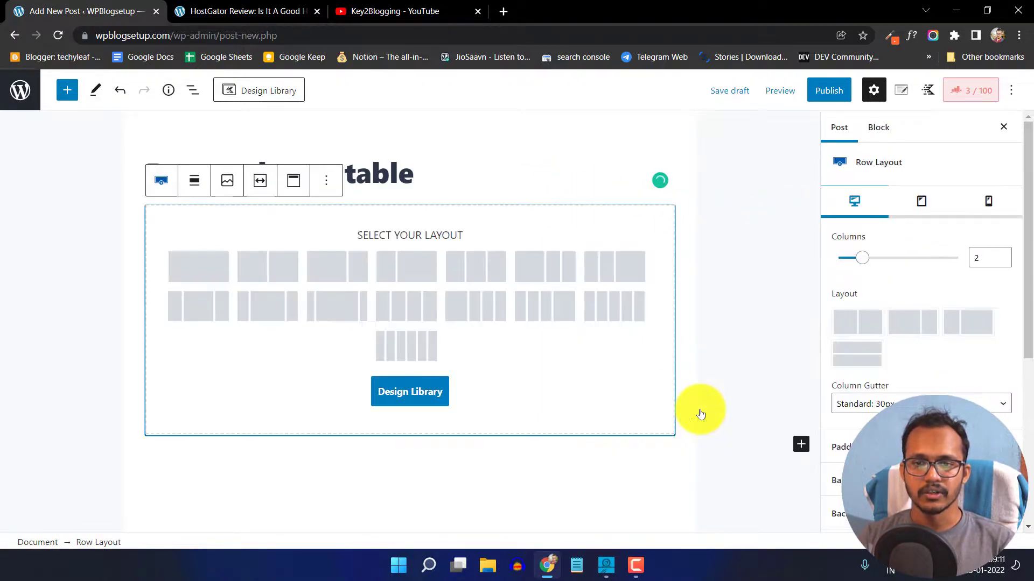
click(267, 271)
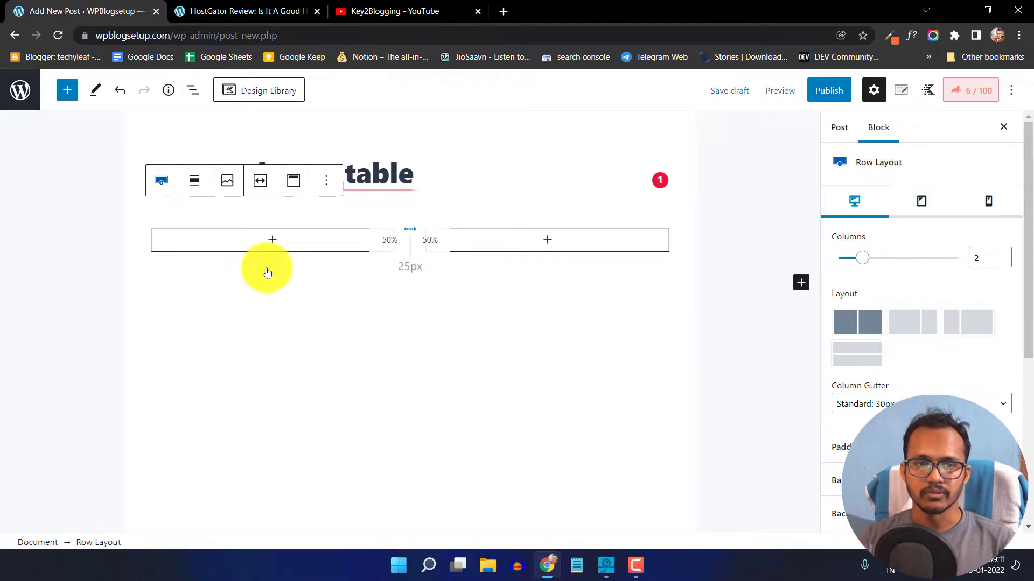
Add Advanced Headings 'Pros' in the left column and 'cons' in the right column.
click(276, 242)
click(277, 241)
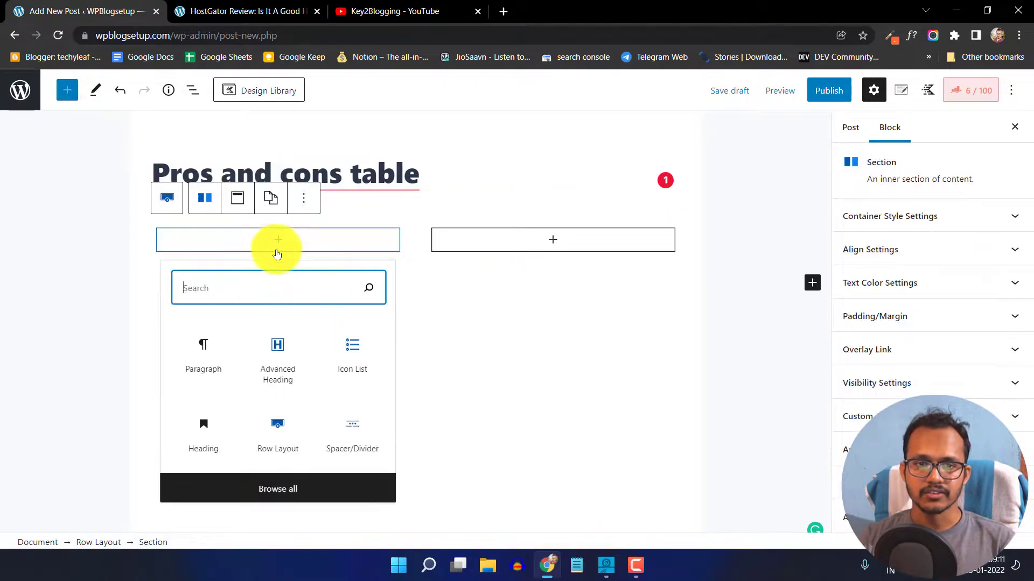
click(275, 367)
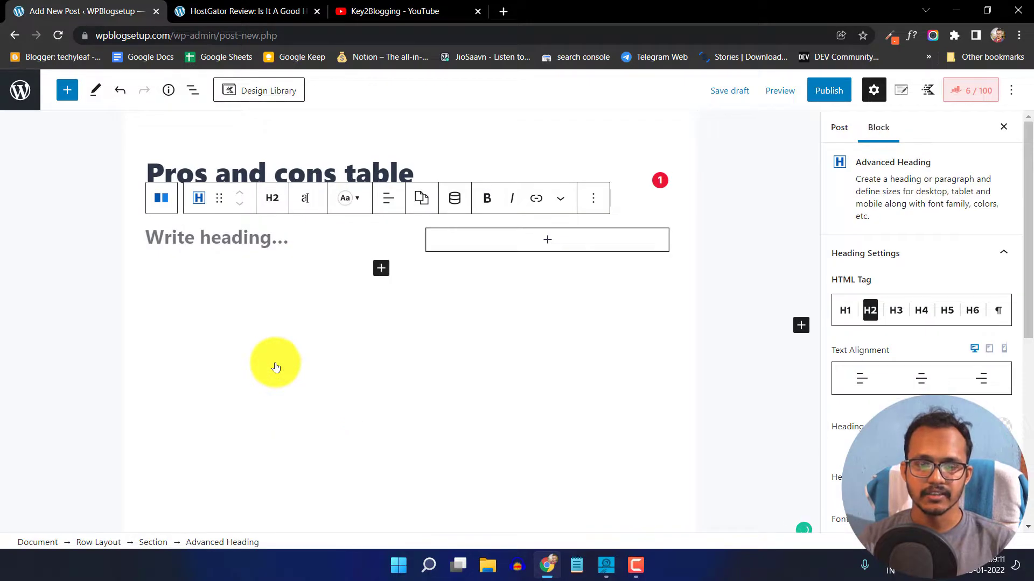
text(Pros)
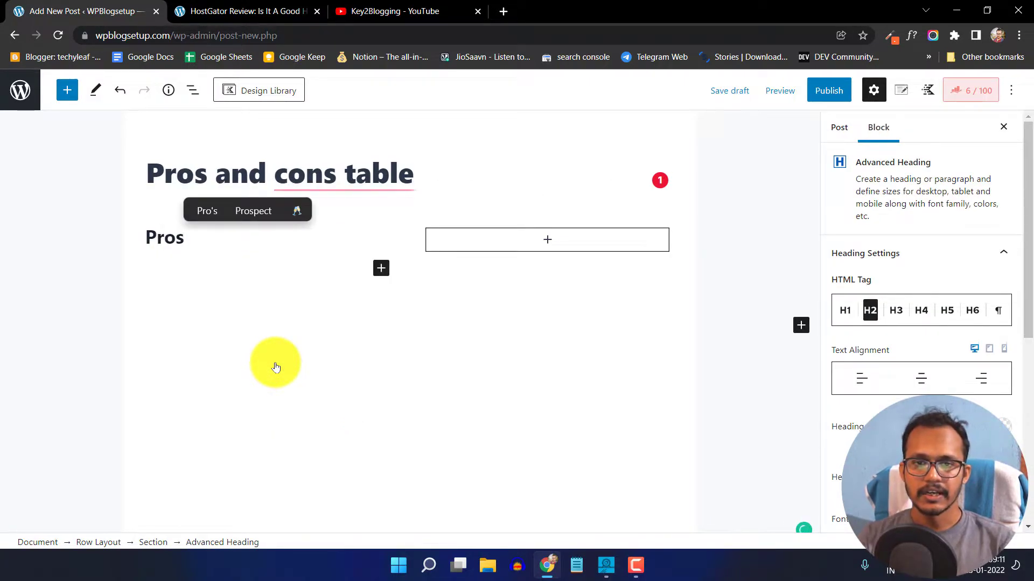
click(547, 240)
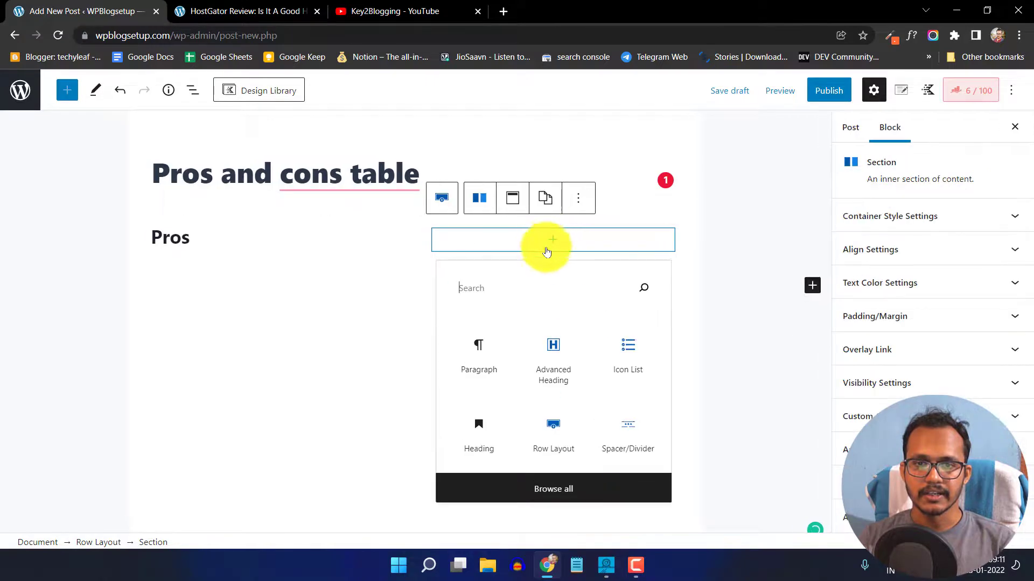
click(548, 352)
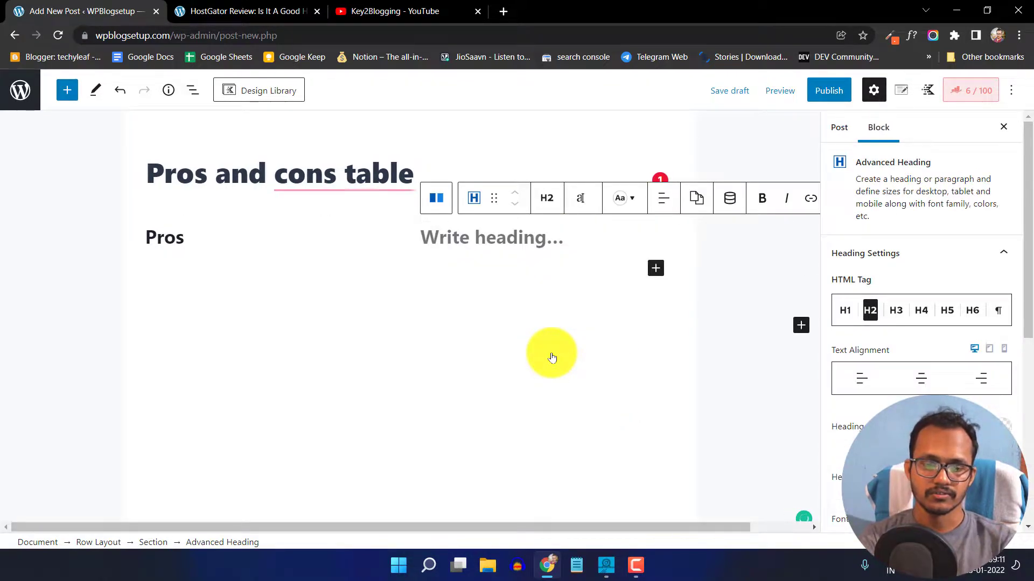
text(cons)
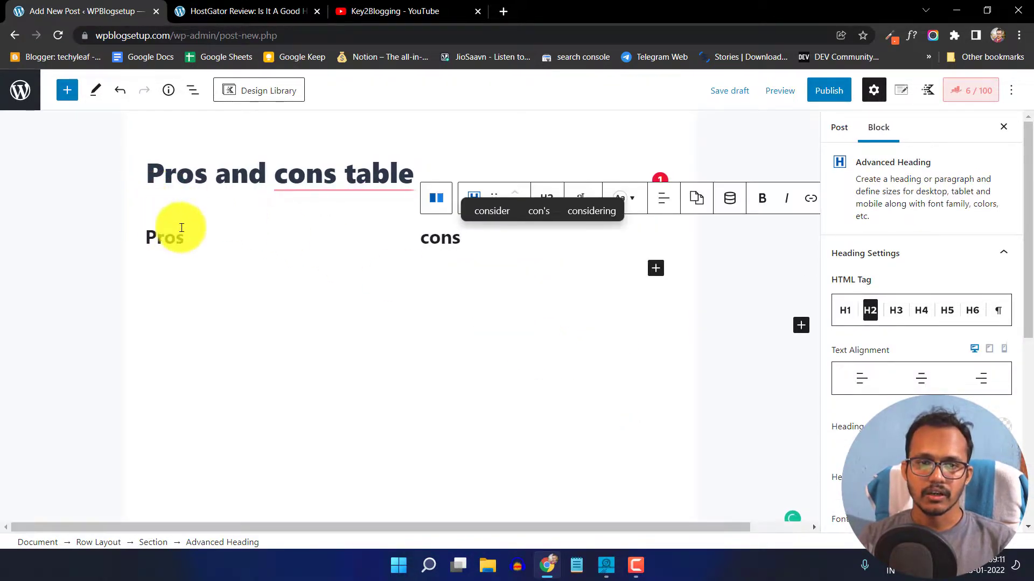
click(198, 233)
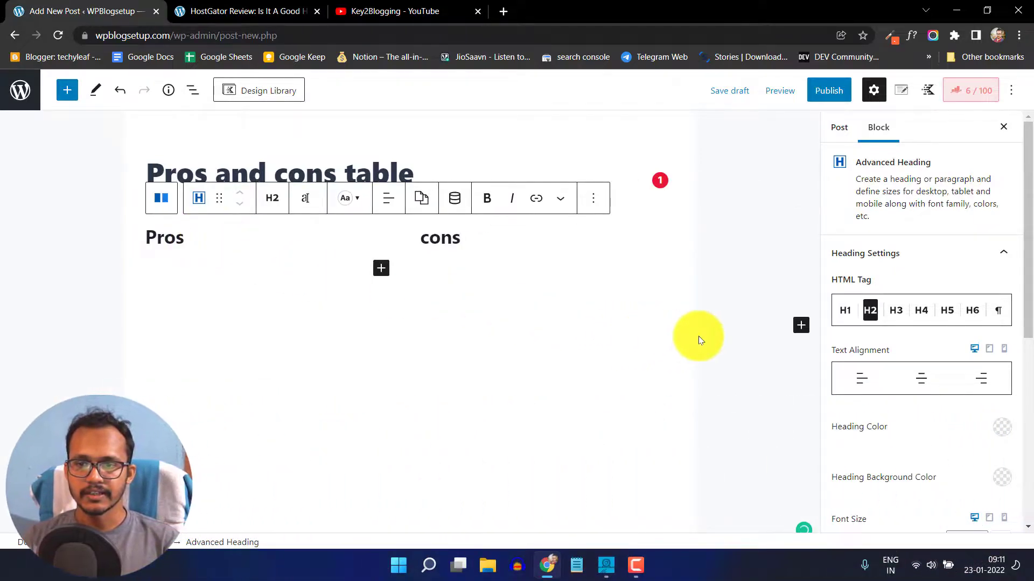
scroll(886, 374, down, 3)
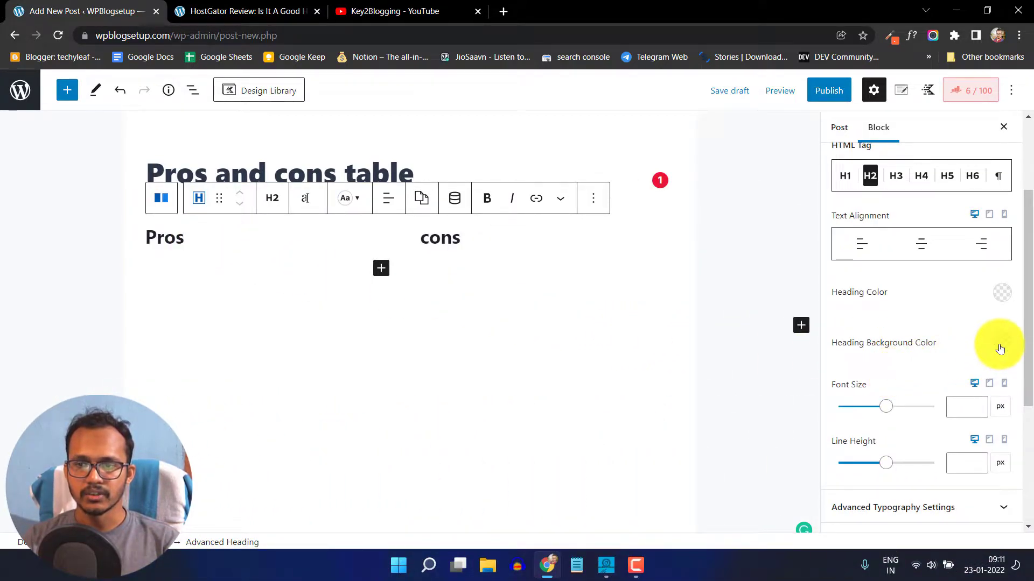
Set the Pros heading background color to green #3CBE36.
click(999, 347)
click(866, 230)
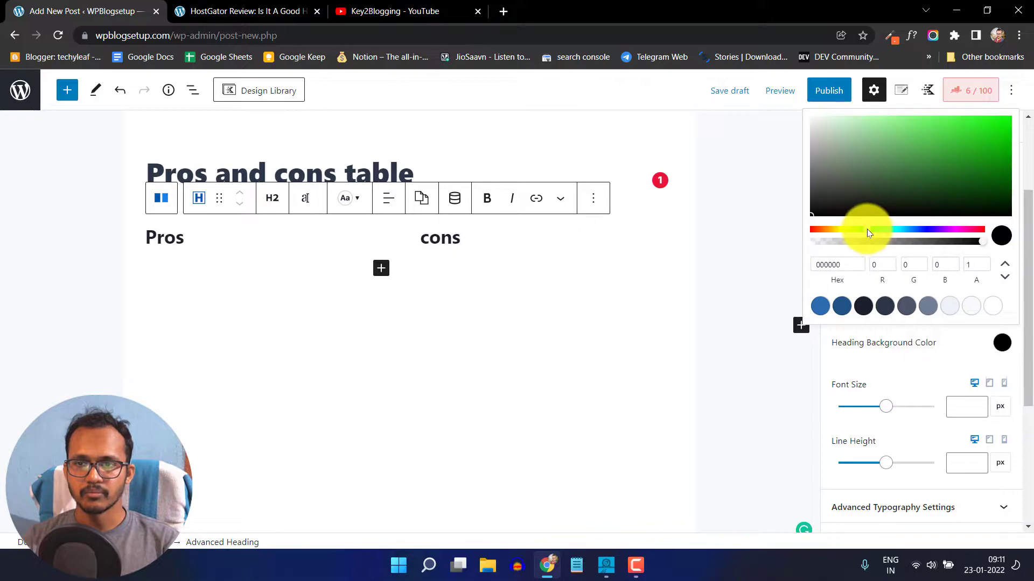
click(954, 142)
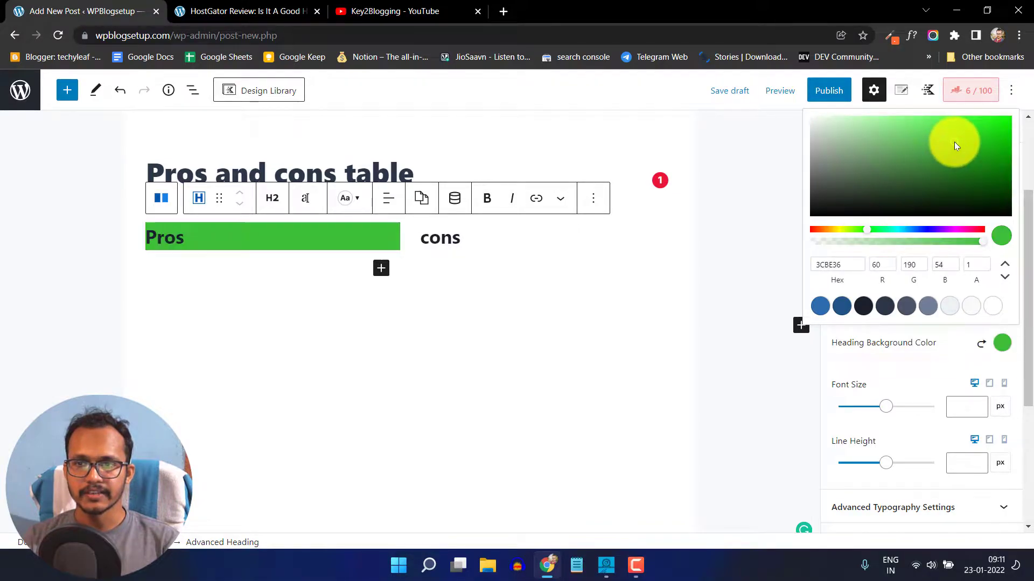
click(945, 371)
Give the Pros heading linked padding of 5 px on all sides.
scroll(943, 371, down, 4)
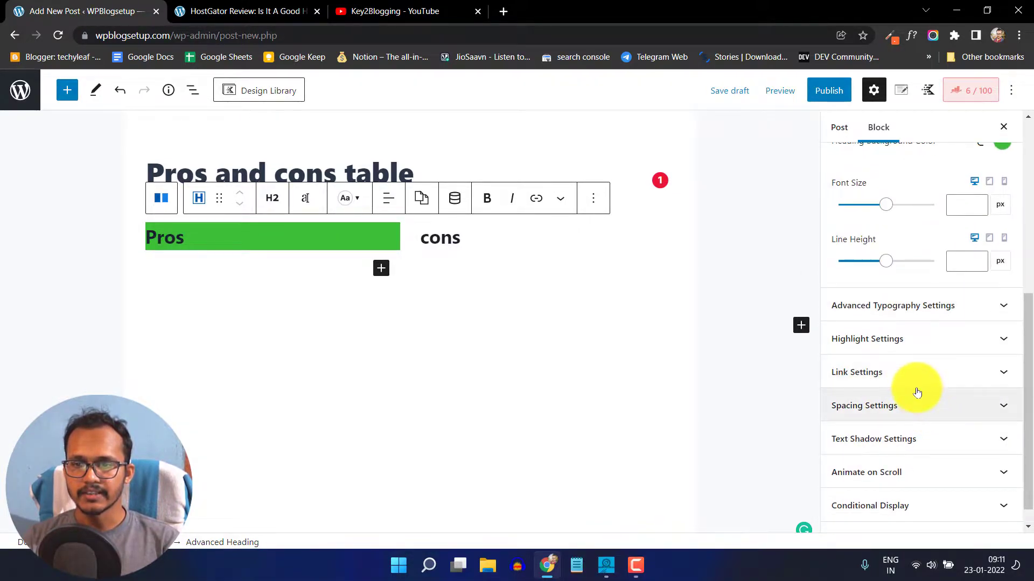
click(916, 409)
scroll(968, 418, down, 2)
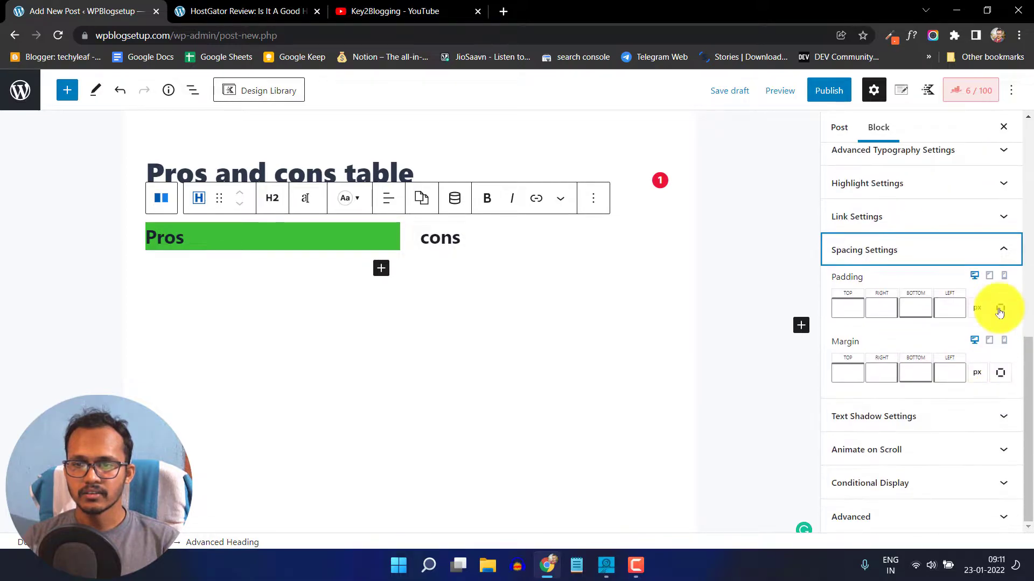
click(1000, 307)
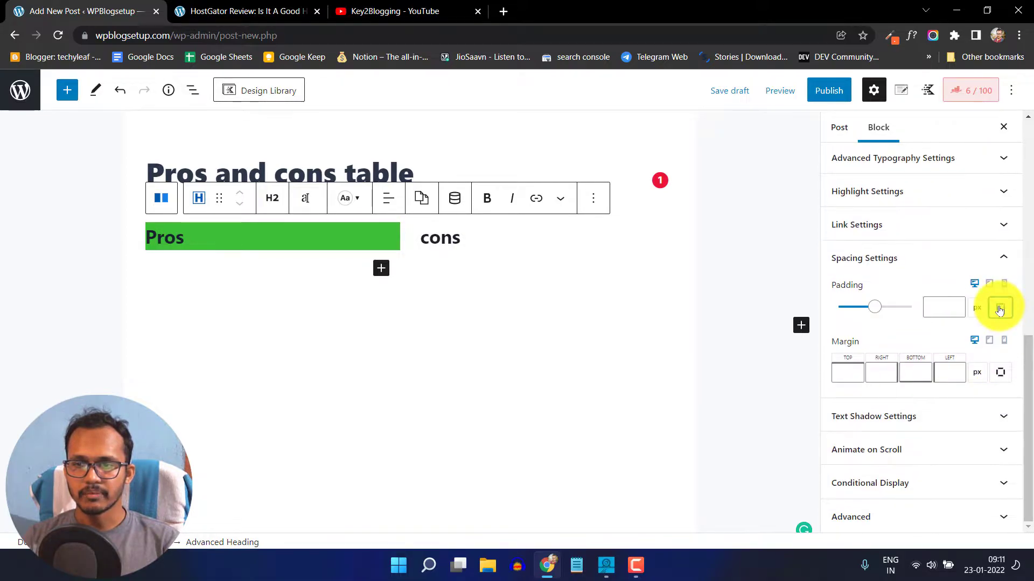
click(943, 305)
text(5)
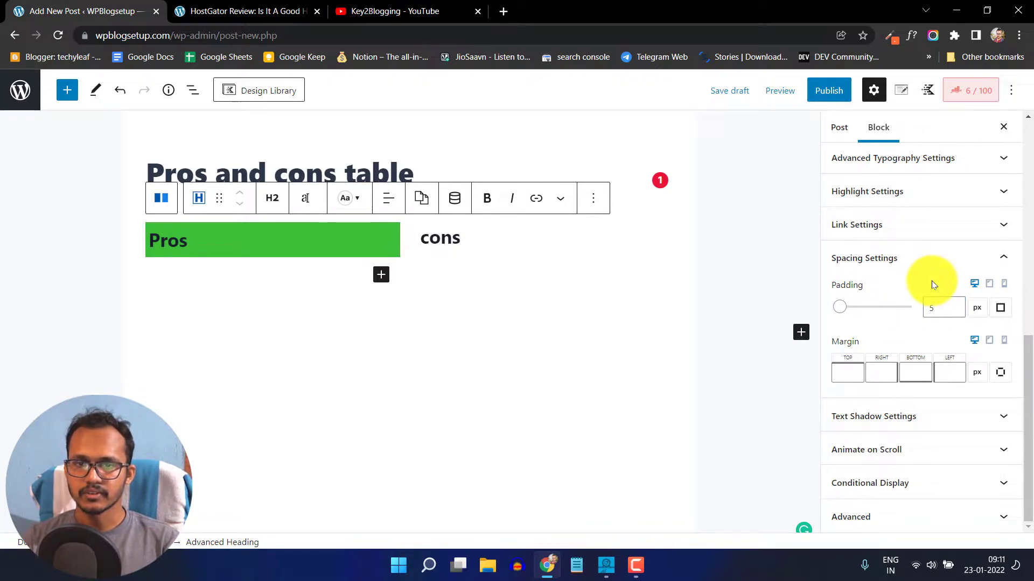
Set the cons heading background color to bright red E14141.
click(488, 241)
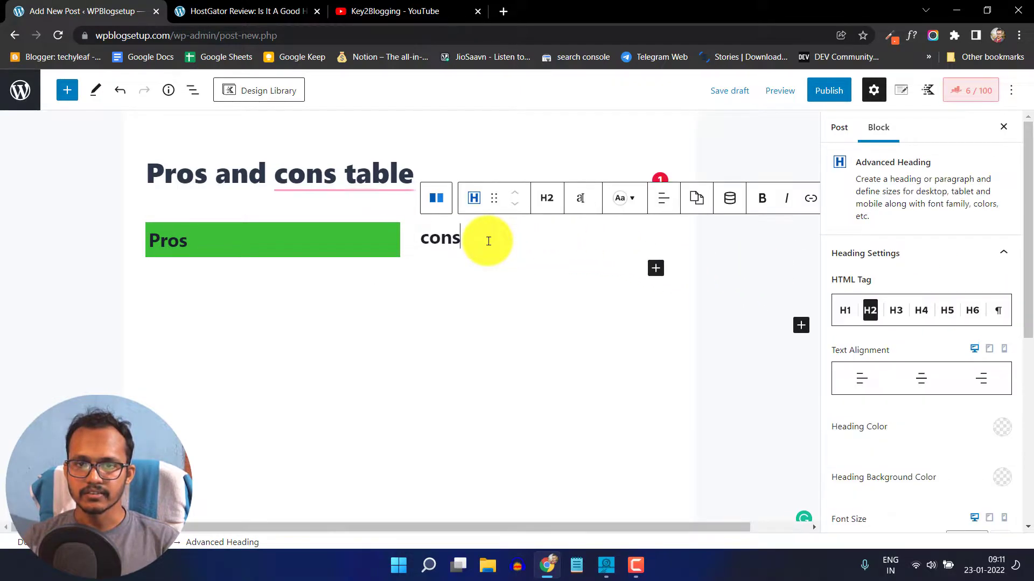
scroll(966, 399, down, 3)
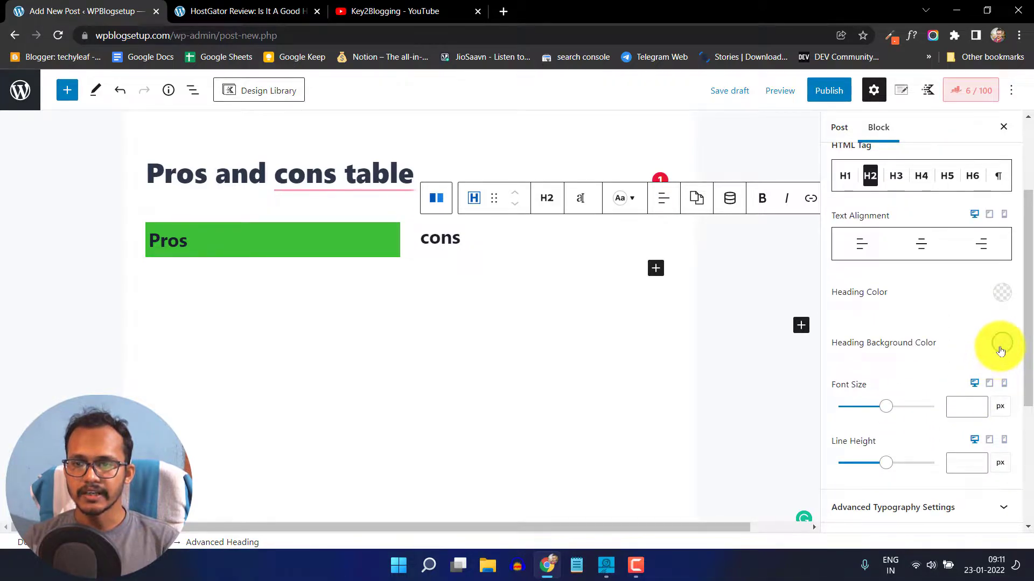
click(1002, 344)
click(977, 127)
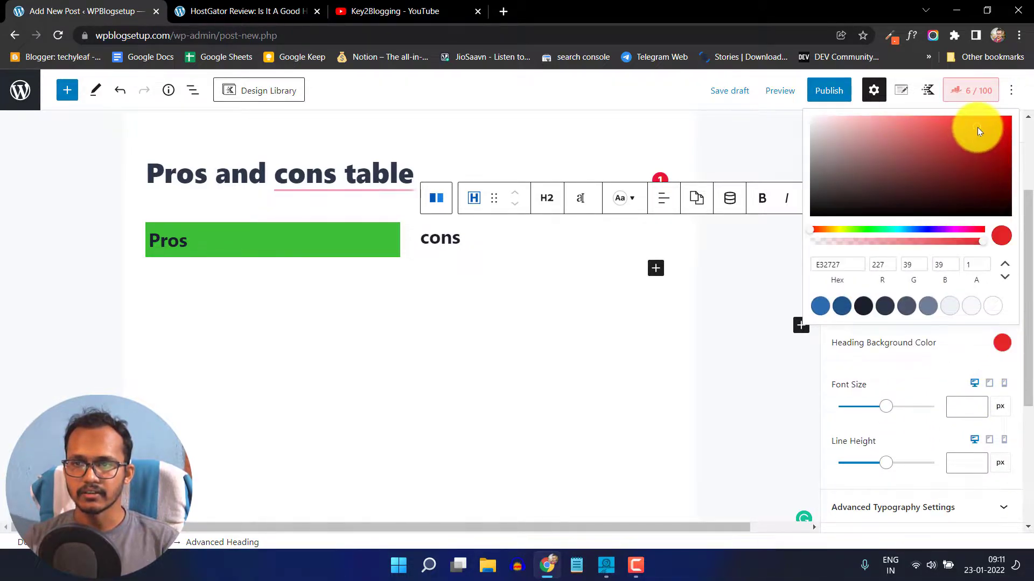
click(950, 140)
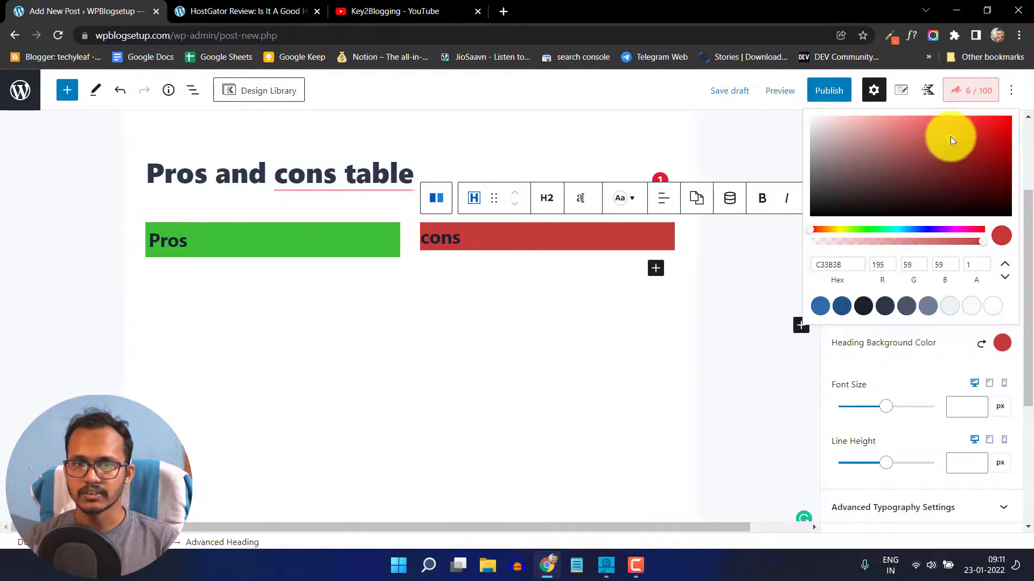
click(953, 128)
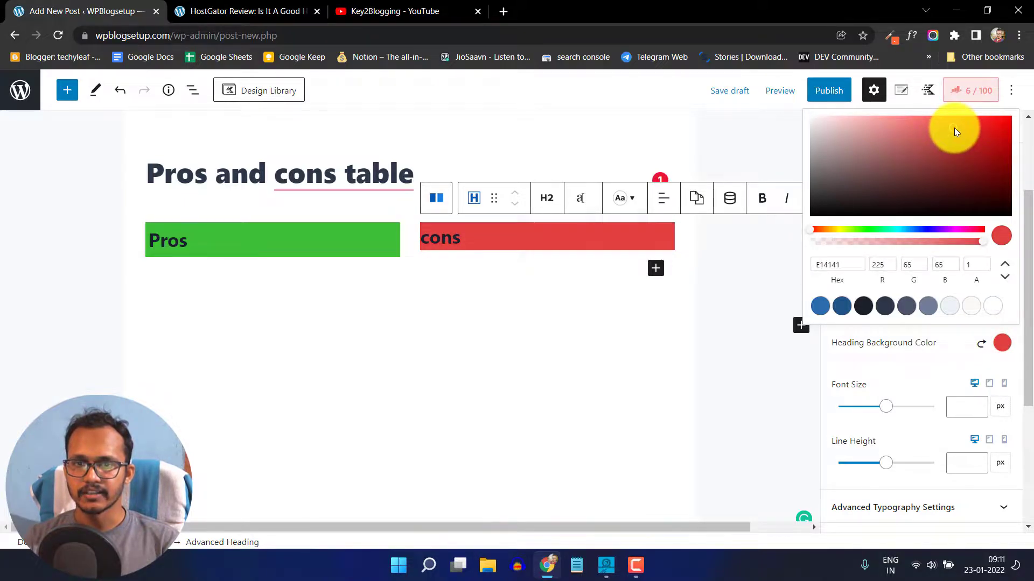
click(961, 378)
Give the cons heading linked padding of 5 px on all sides.
scroll(937, 363, down, 5)
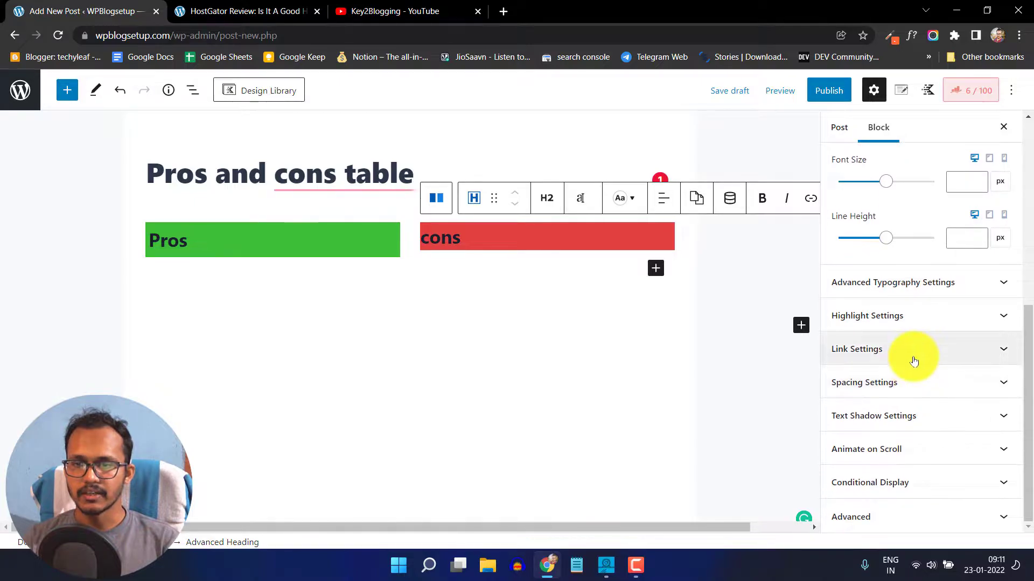
click(910, 377)
scroll(950, 408, down, 3)
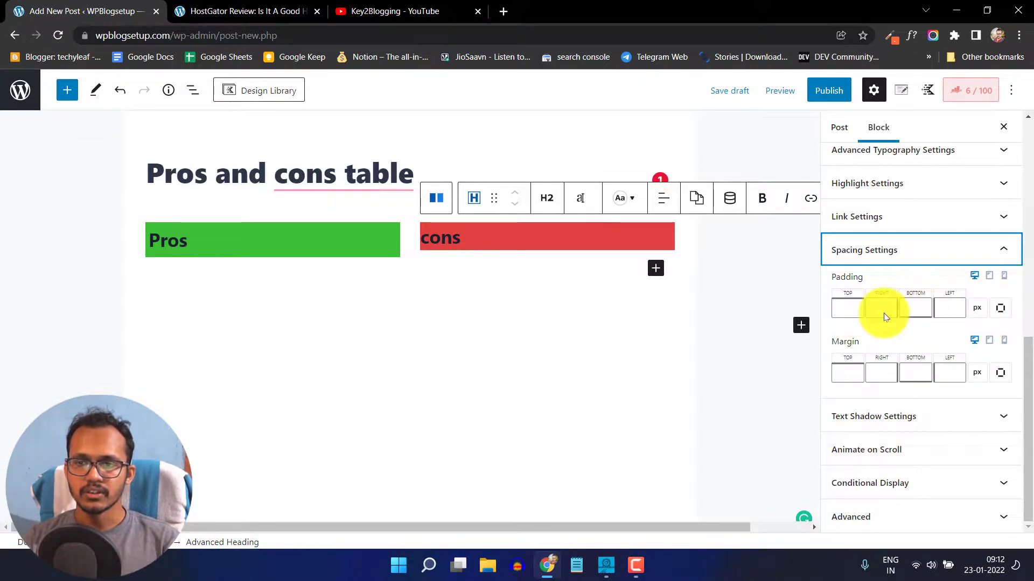
click(999, 308)
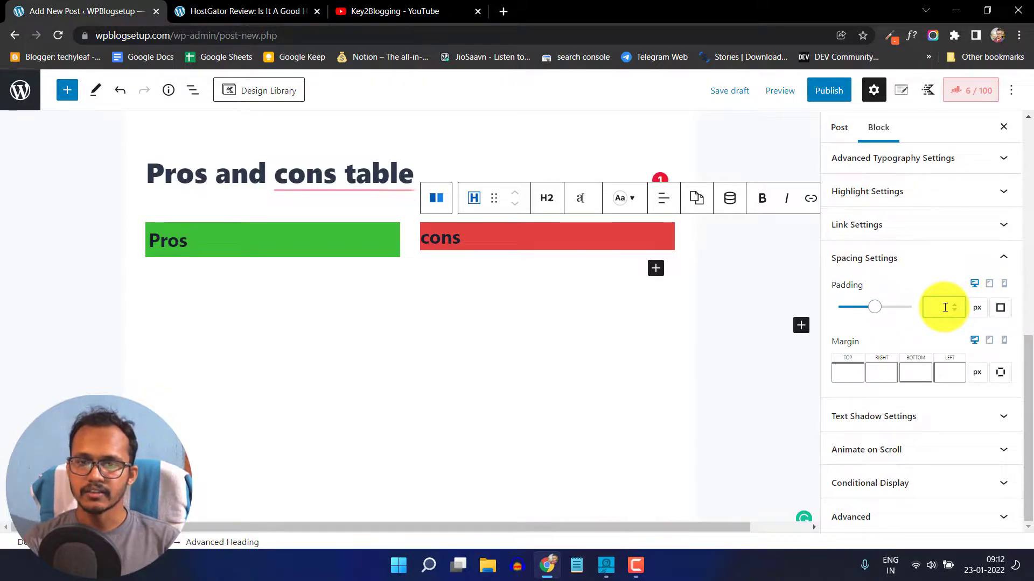
text(5)
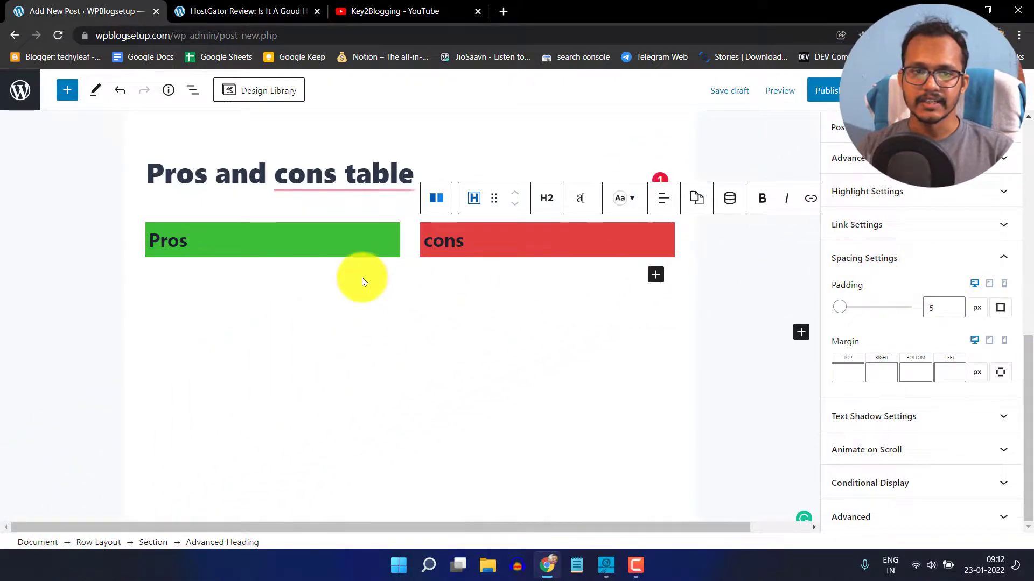
Insert an Icon List block into the Pros section, below the Pros heading.
click(295, 238)
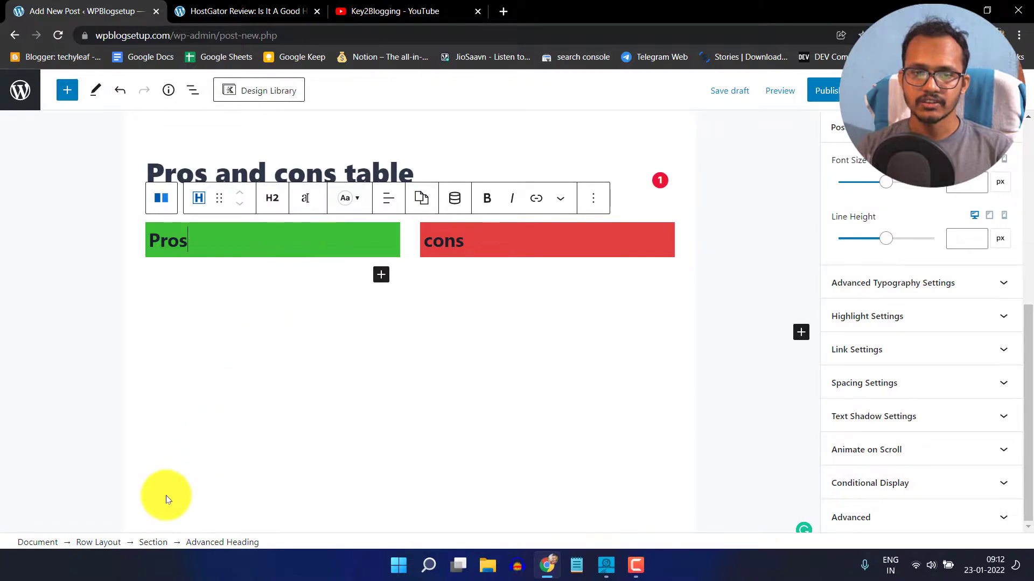
click(152, 543)
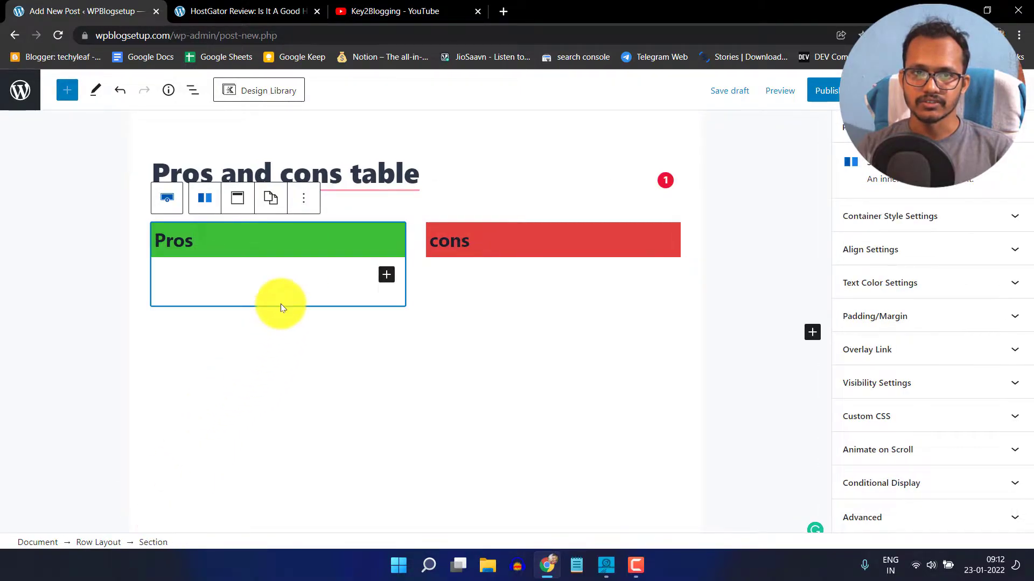
click(192, 89)
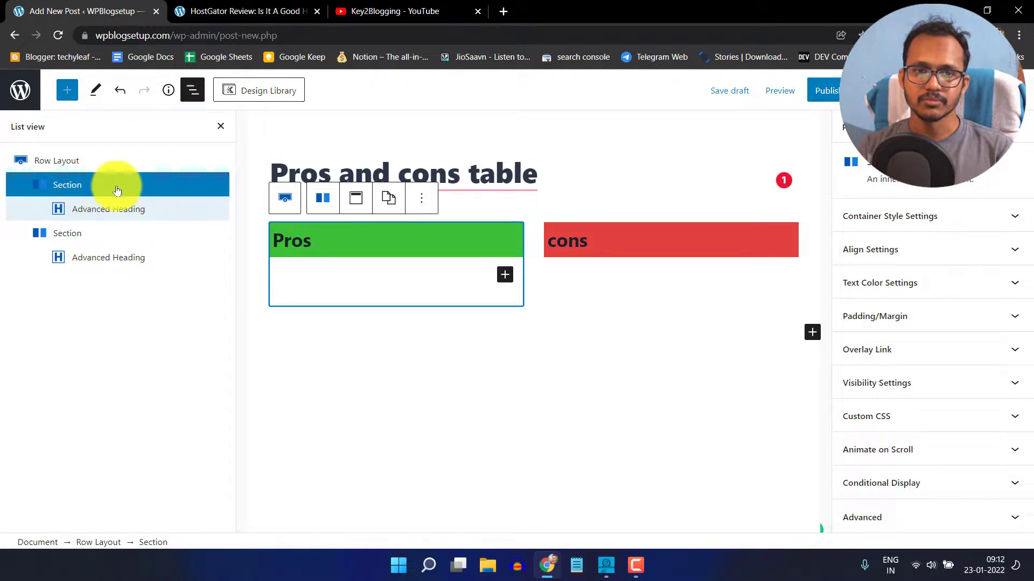
click(503, 275)
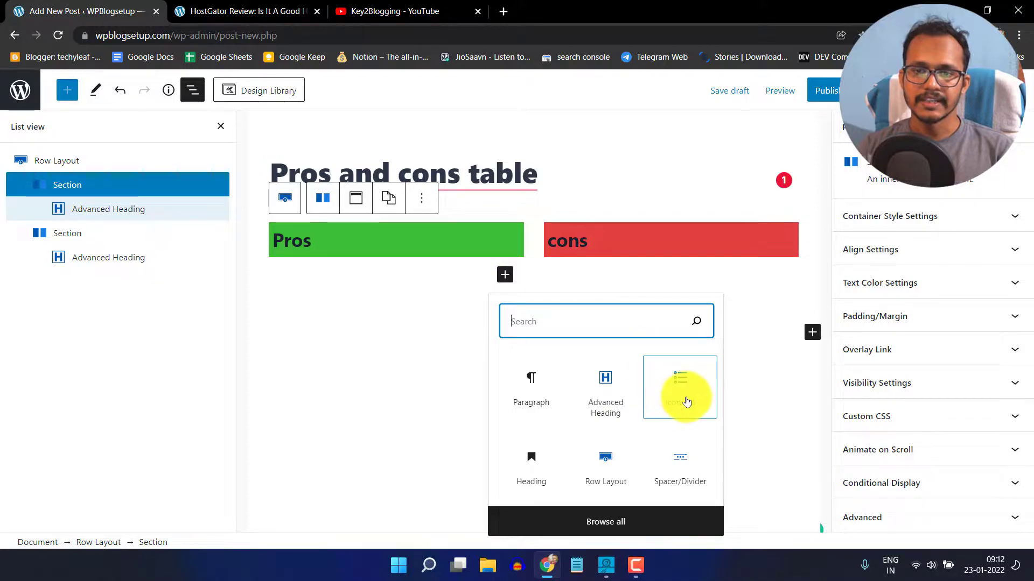
click(664, 380)
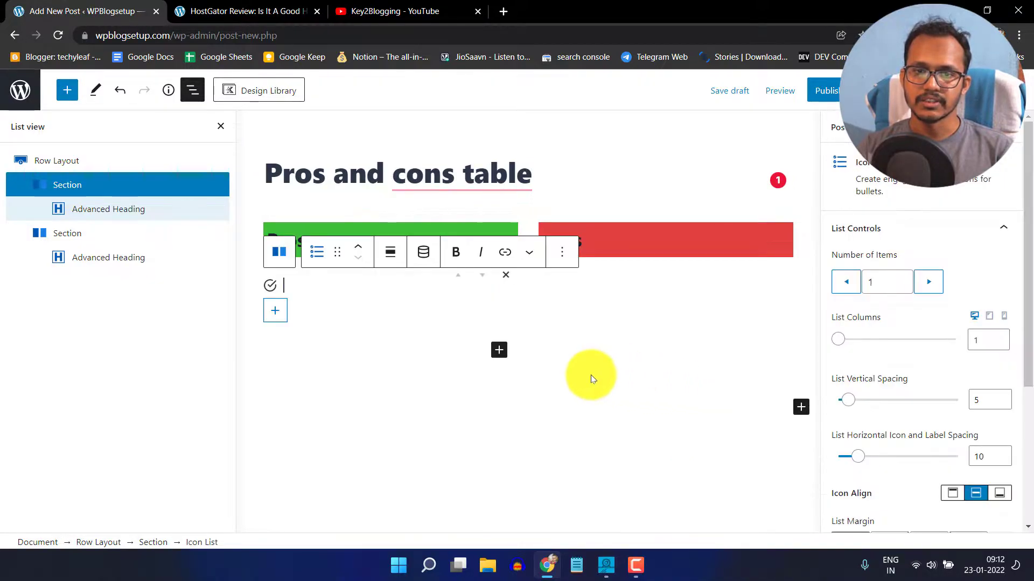
Copy the five pros from the HostGator review: Affordable Web Hosting through 45-Day Money-Back Guarantee.
click(221, 12)
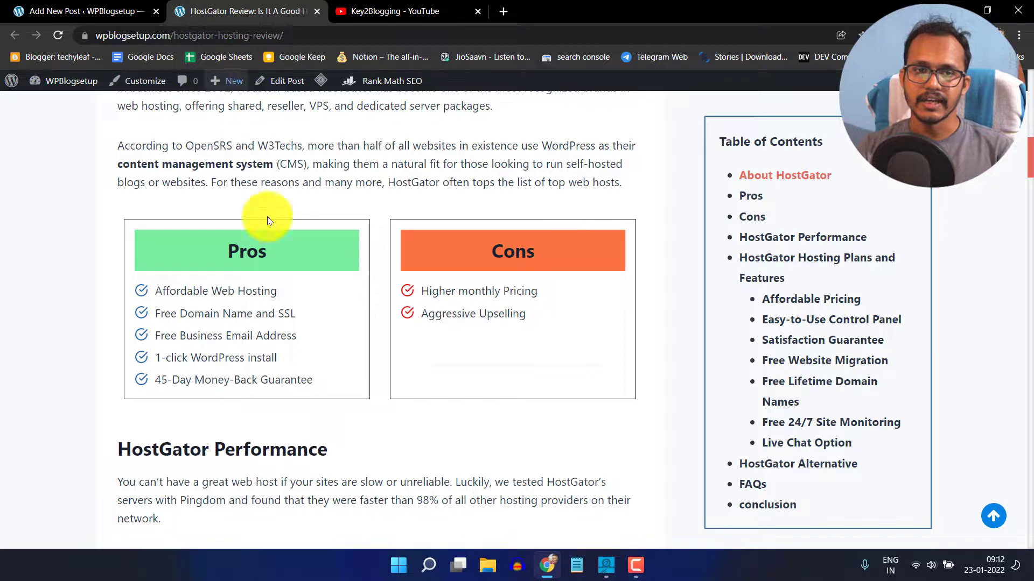
triple_click(220, 292)
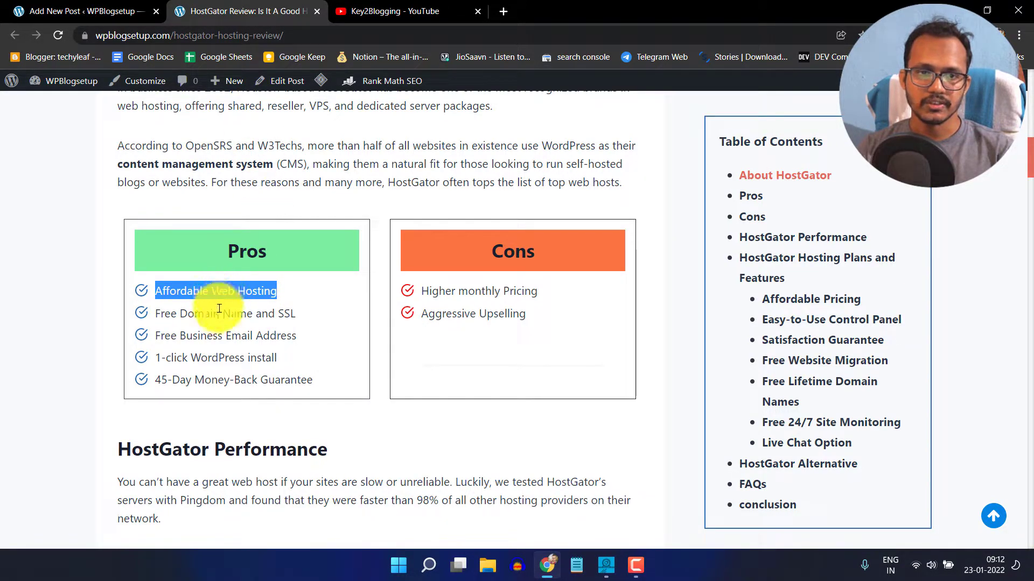
triple_click(218, 314)
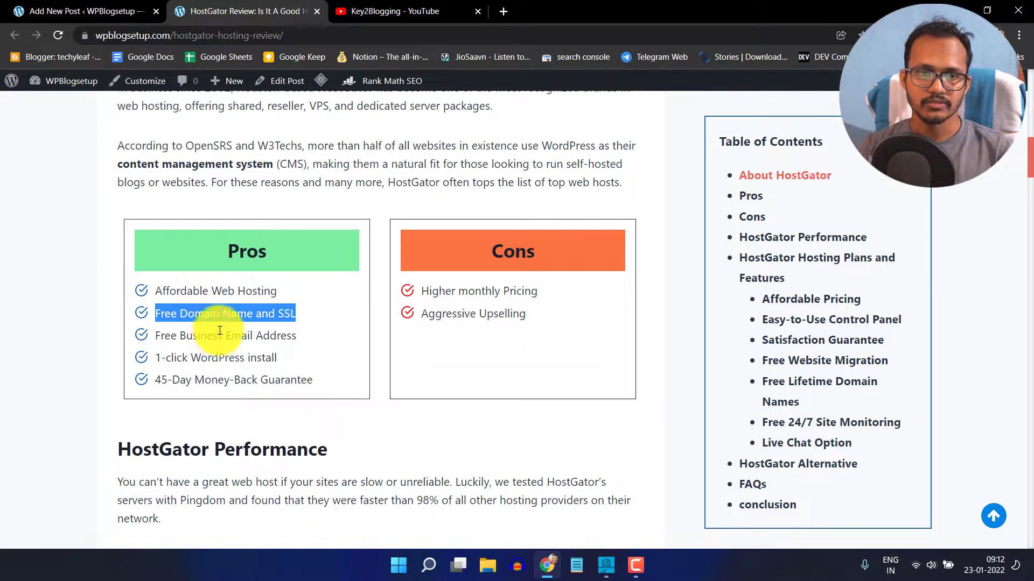
triple_click(220, 335)
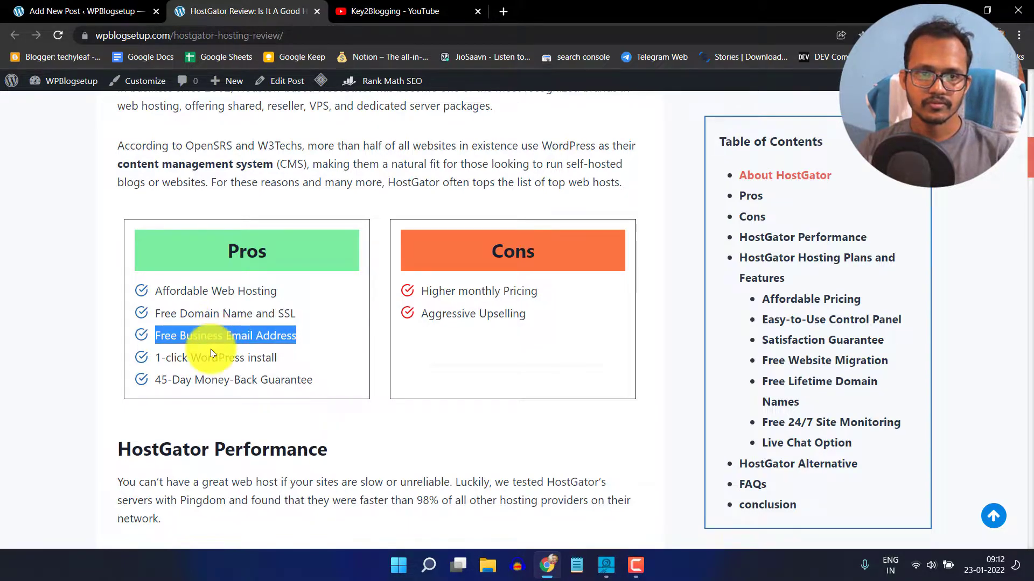
triple_click(212, 356)
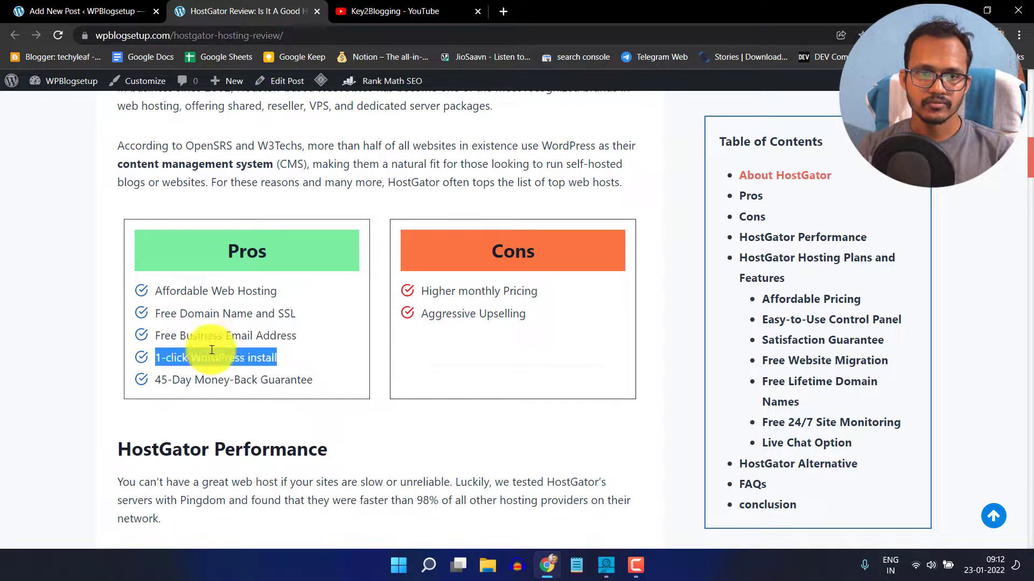
triple_click(197, 380)
key(super+c)
Paste '45-Day Money-Back Guarantee' and '1-click WordPress install' as the first two Pros list items.
click(46, 11)
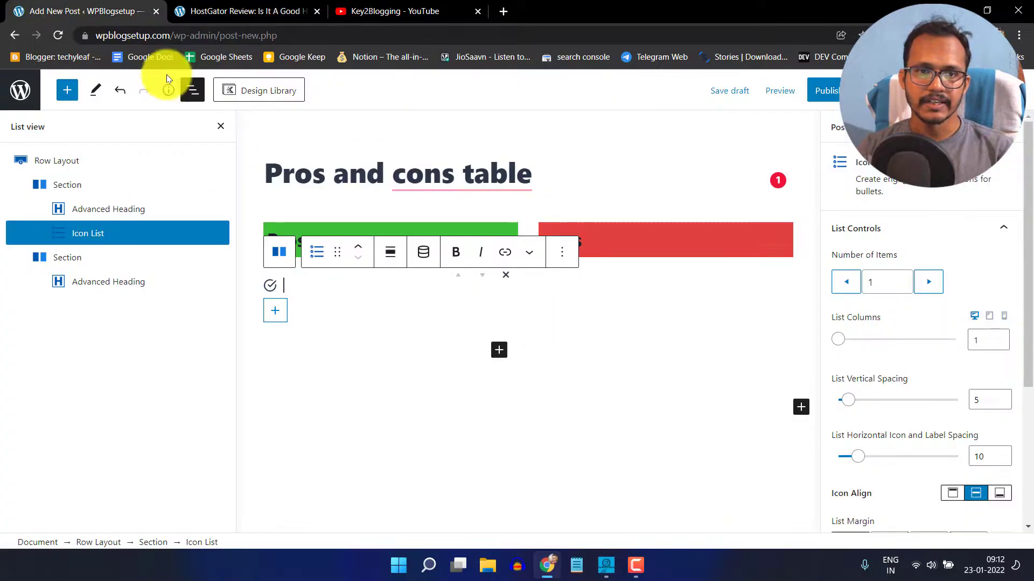
click(306, 282)
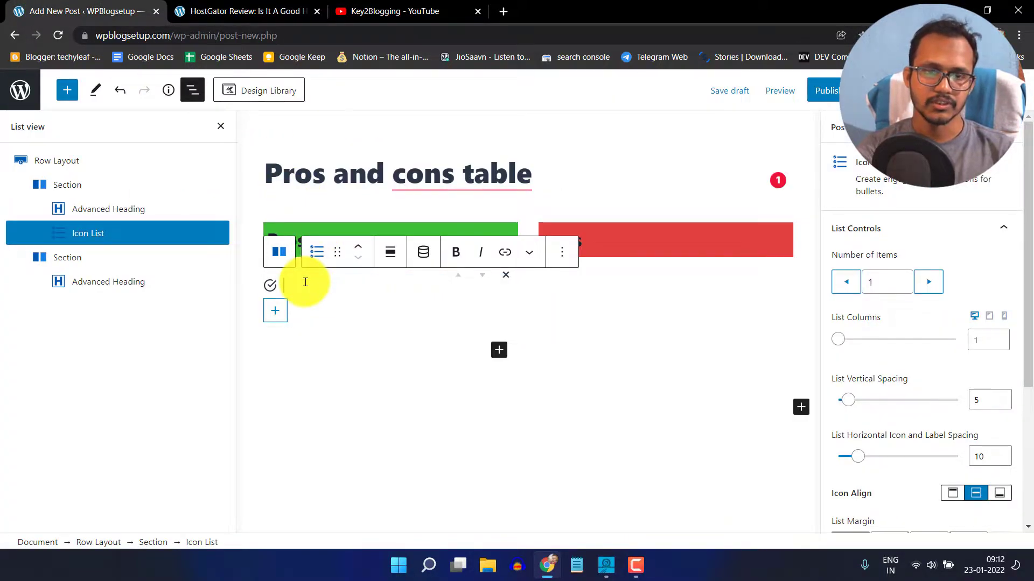
key(super+v)
click(363, 402)
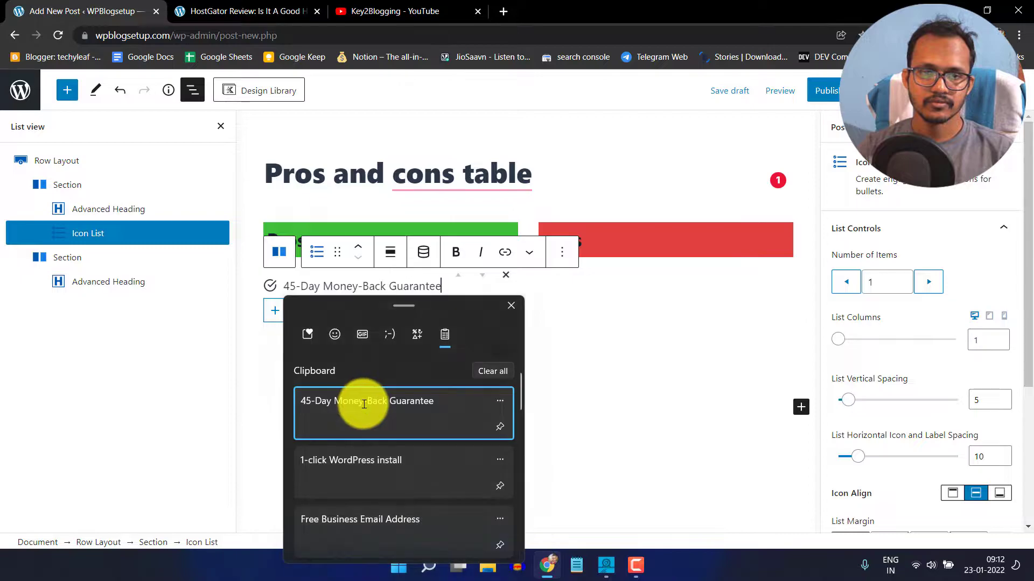
click(276, 311)
click(300, 311)
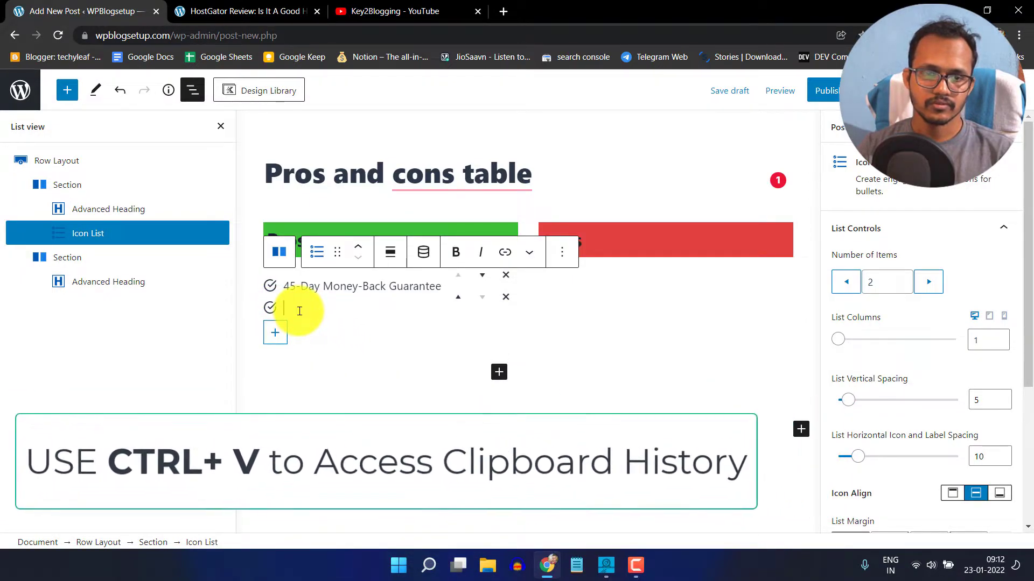
key(super+v)
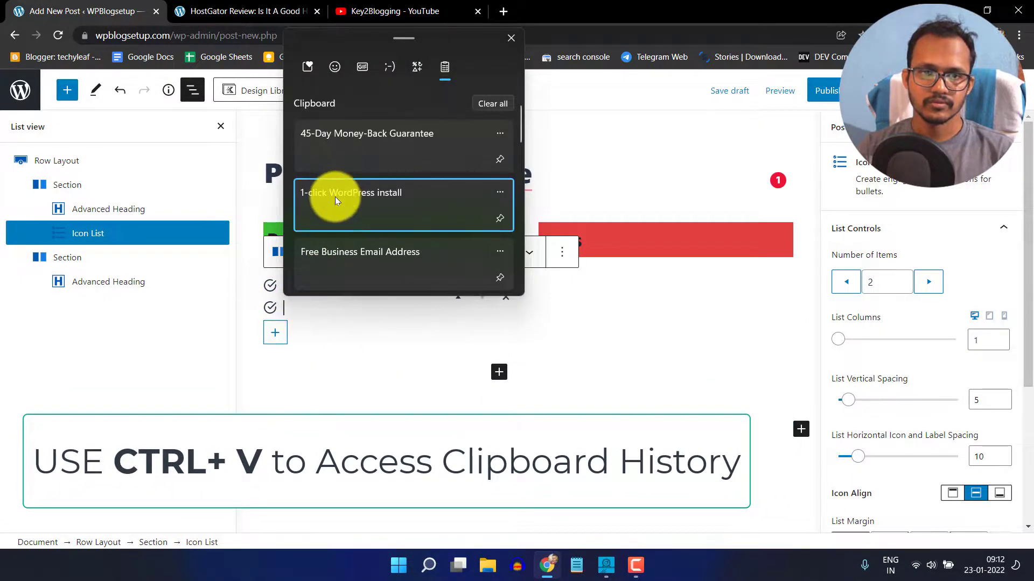
click(334, 192)
Add a third Pros list item, 'Free Business Email Address', from clipboard history.
click(275, 333)
click(297, 330)
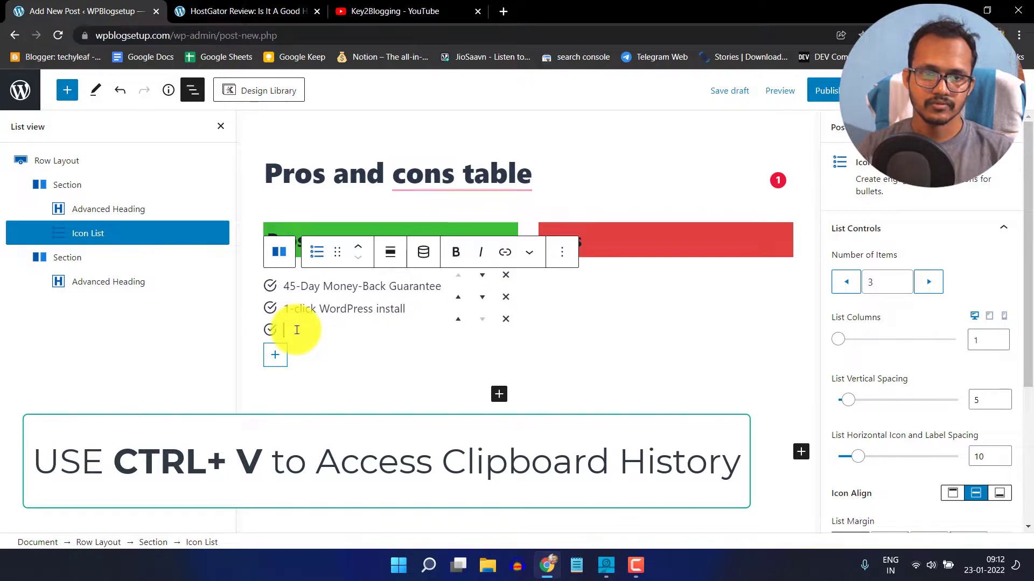
key(super+v)
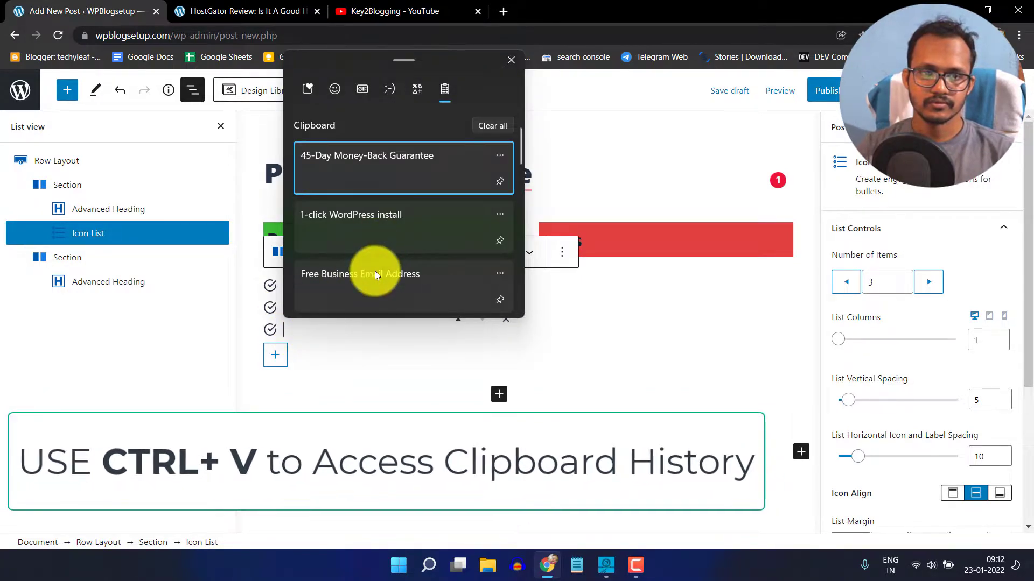
click(375, 275)
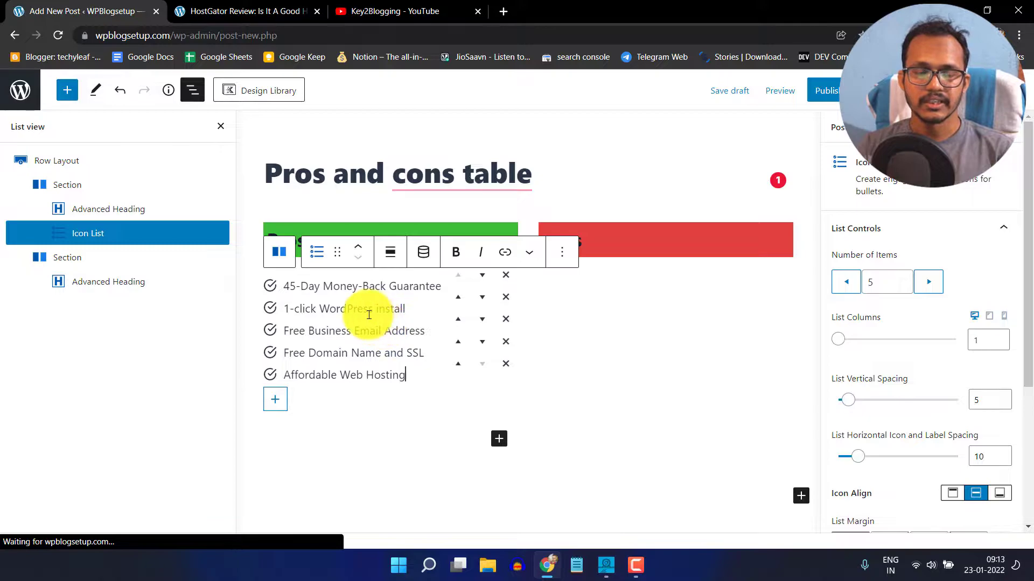
click(603, 286)
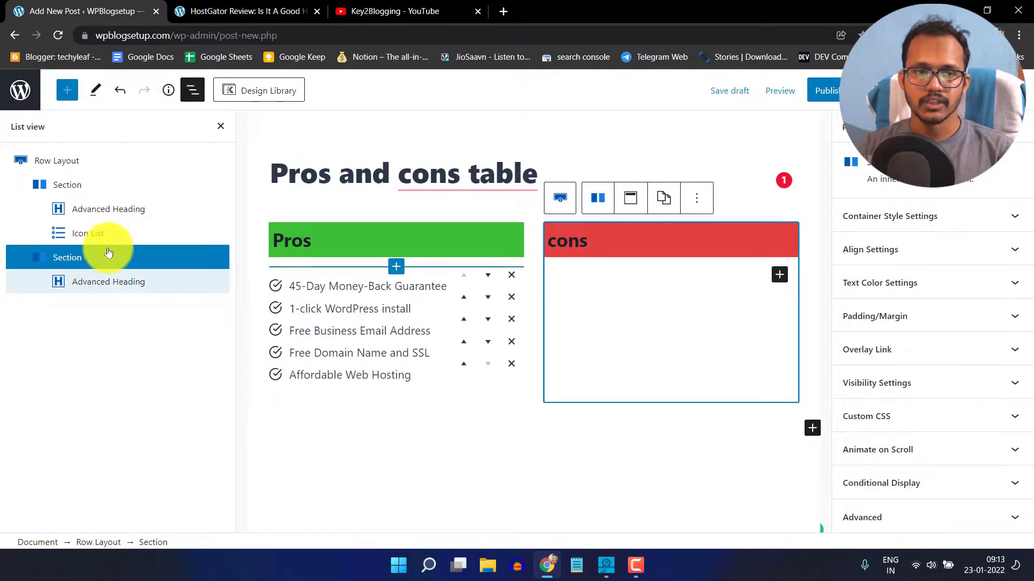
Insert an Icon List under the cons heading and copy the two cons from the review.
click(781, 278)
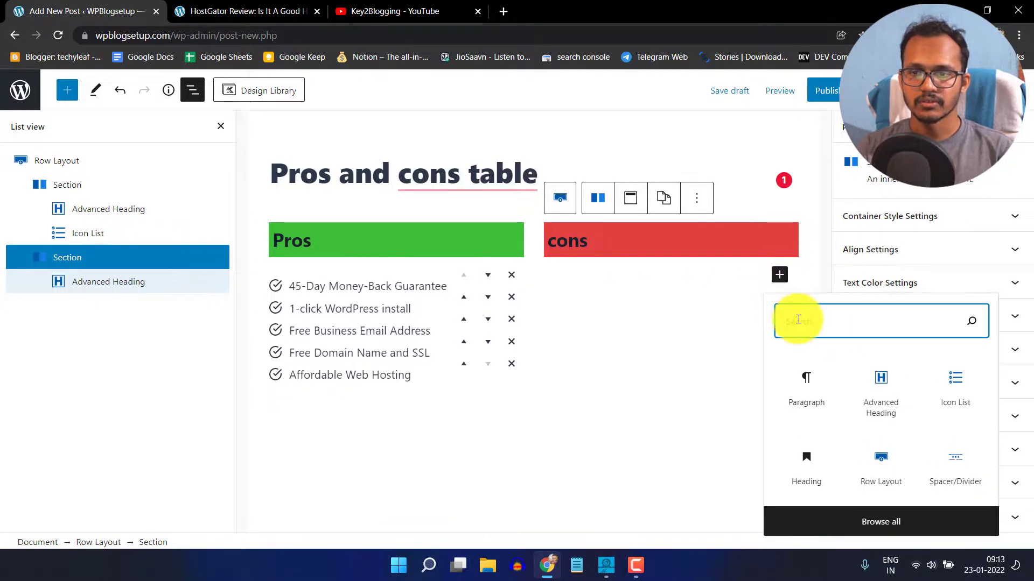
click(960, 396)
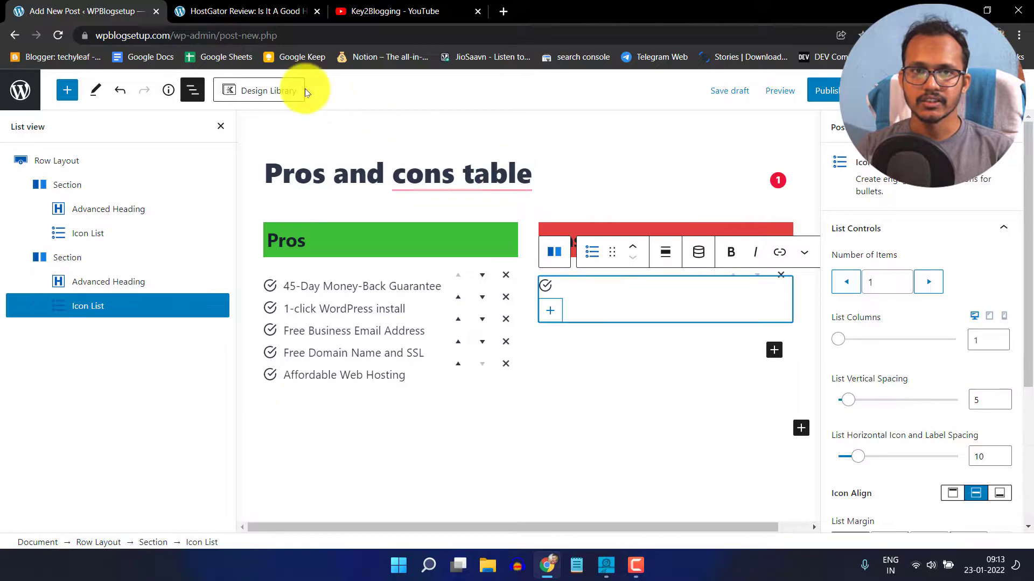
click(231, 11)
click(452, 295)
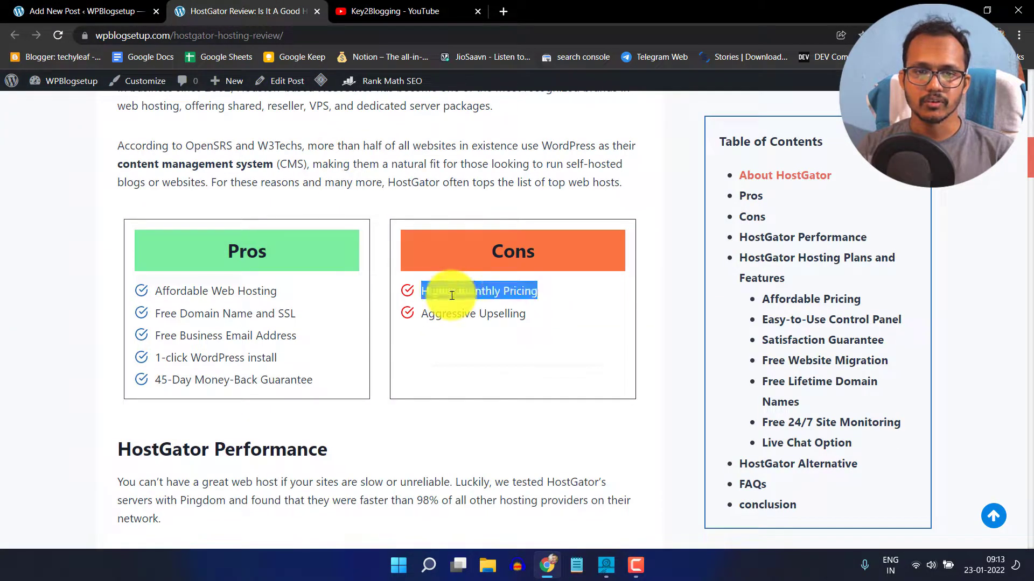
triple_click(451, 313)
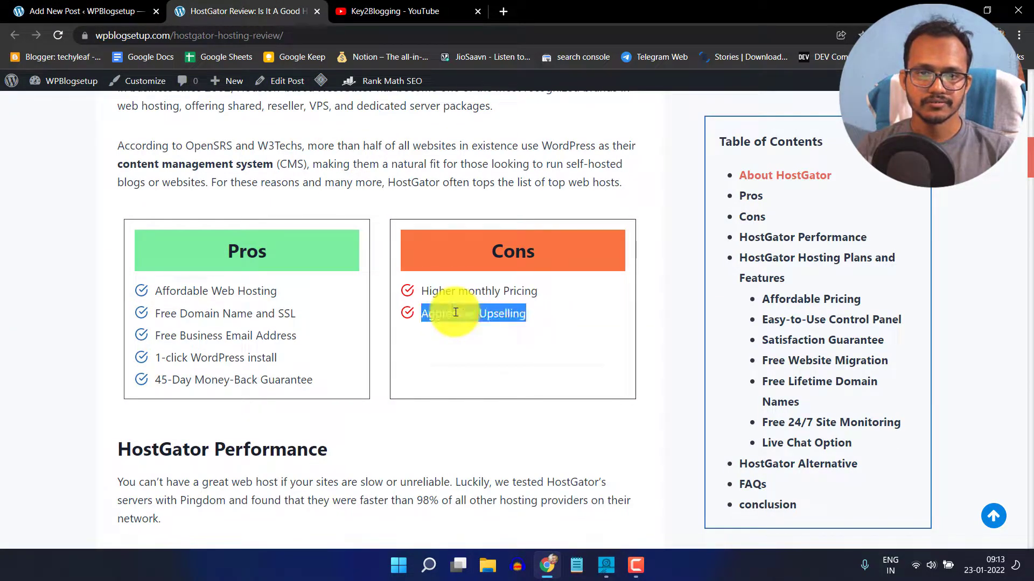
Paste 'Aggressive Upselling' and 'Higher monthly Pricing' as the two cons list items.
click(74, 12)
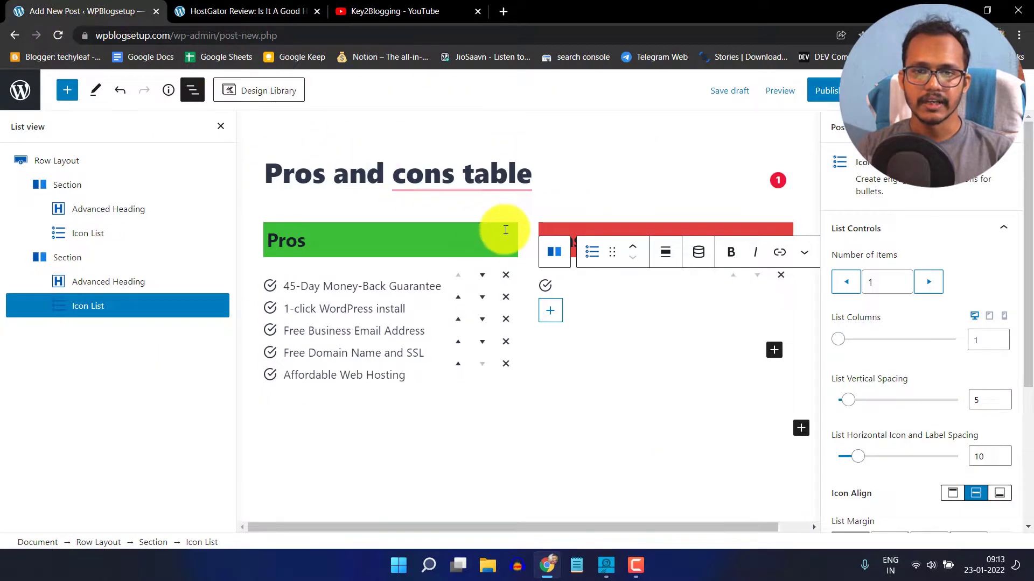
key(super+v)
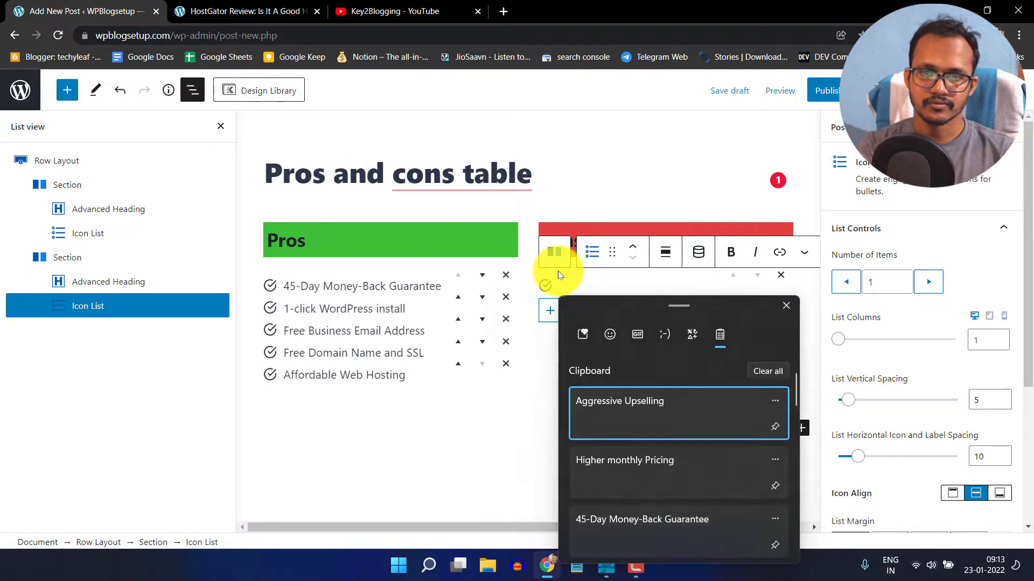
key(Return)
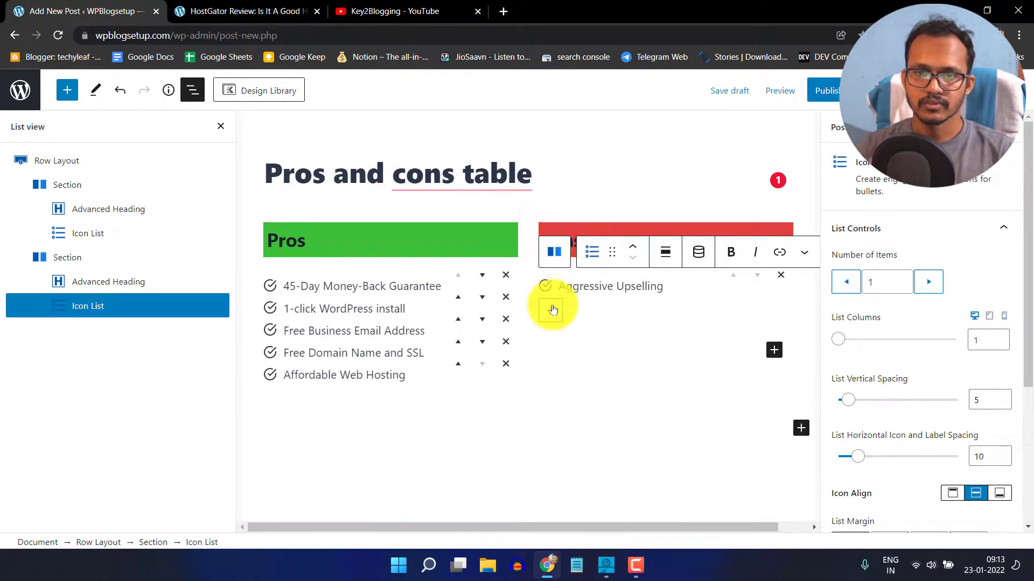
click(549, 311)
click(567, 302)
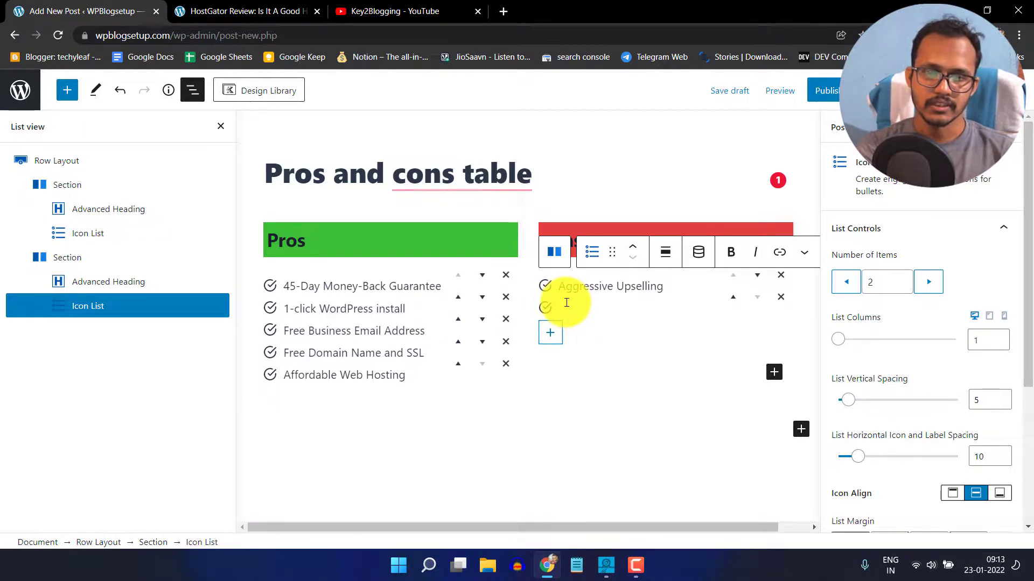
key(super+v)
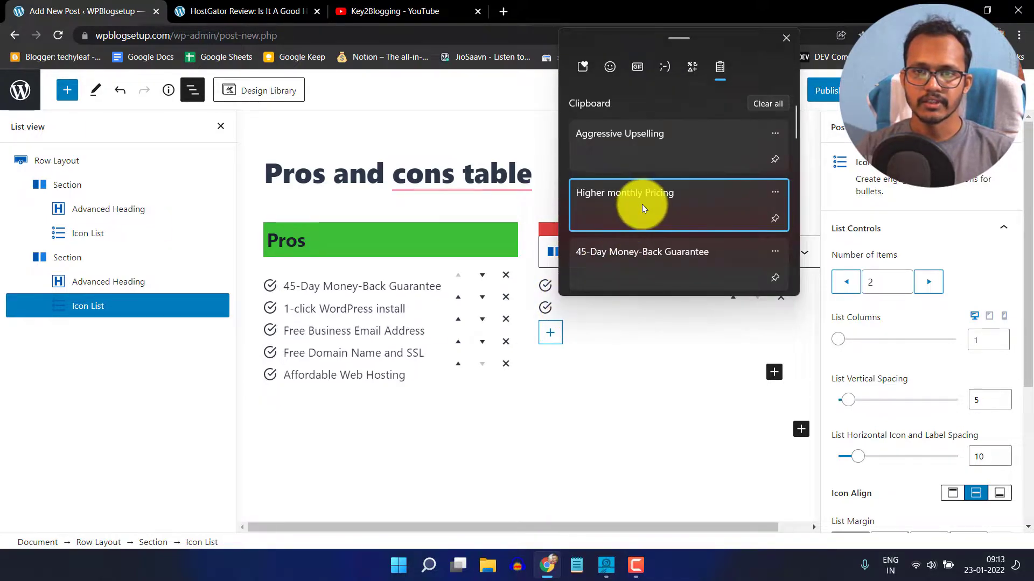
click(642, 204)
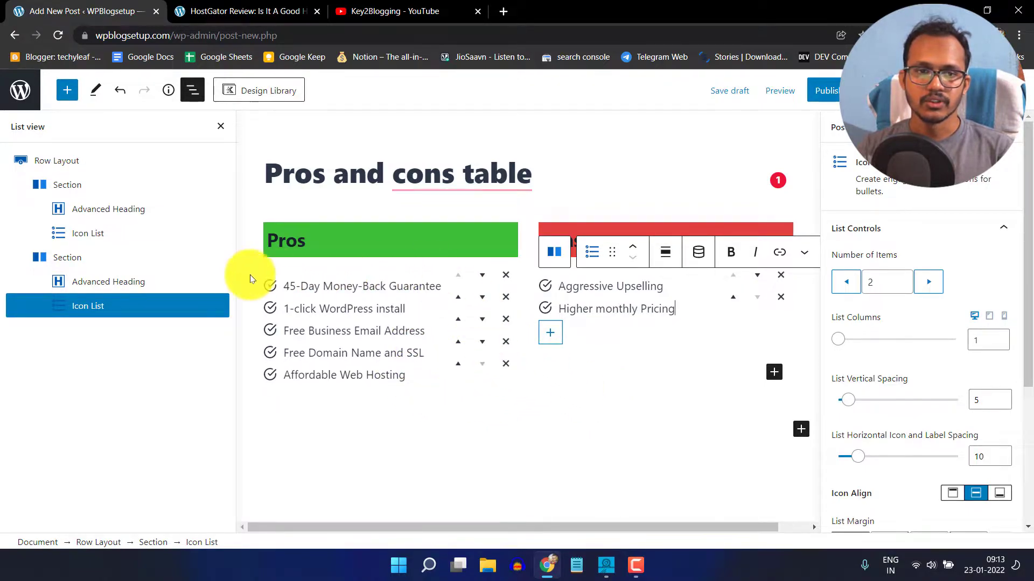
Select the Pros column section and give its container border a dark colour.
click(221, 126)
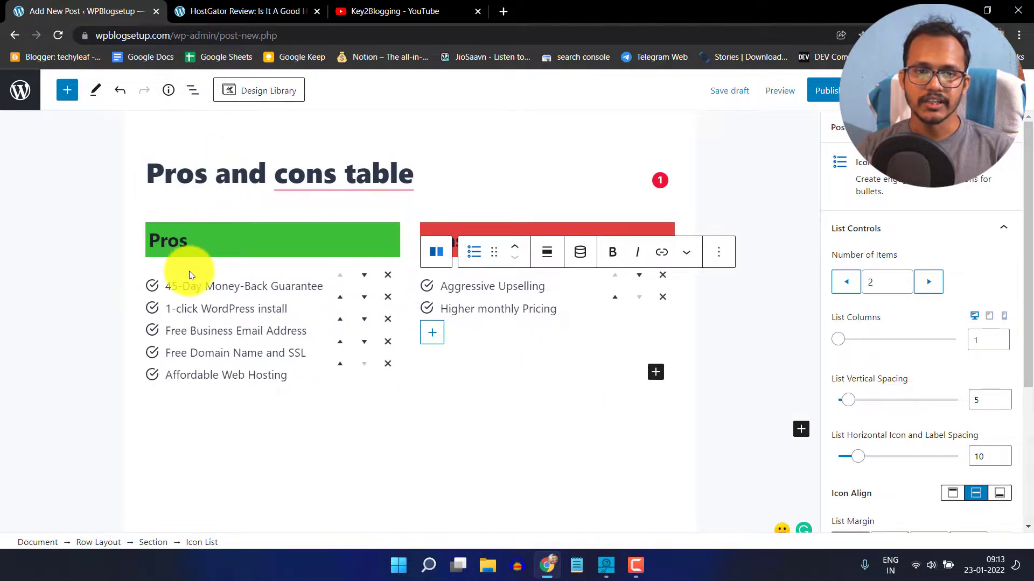
click(188, 221)
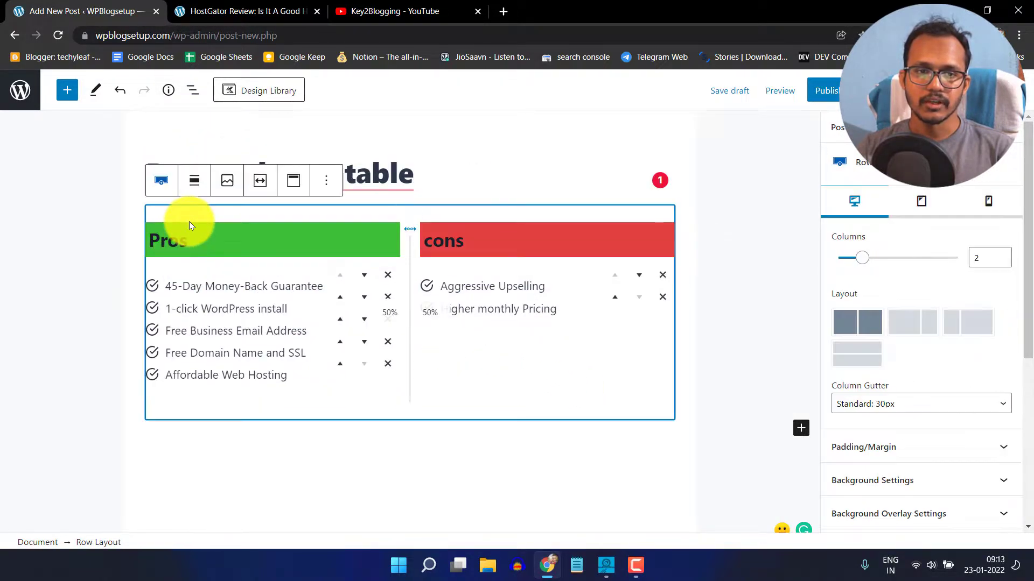
click(228, 239)
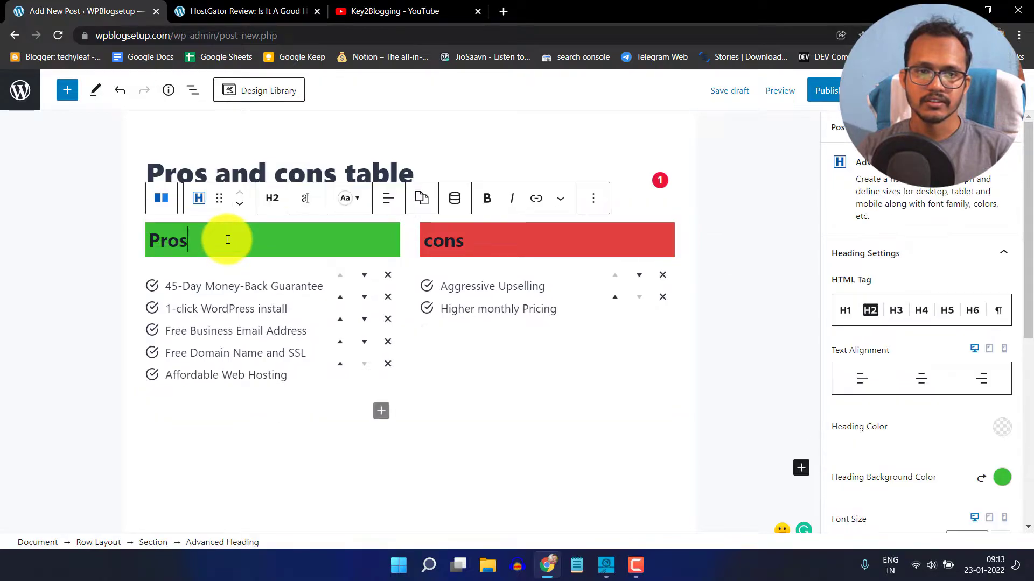
click(152, 543)
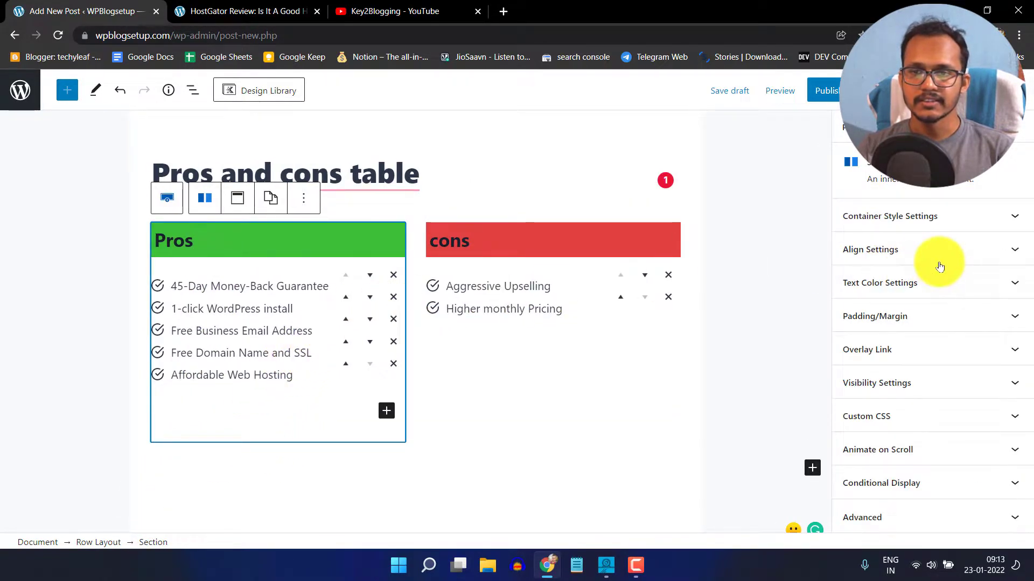
click(913, 217)
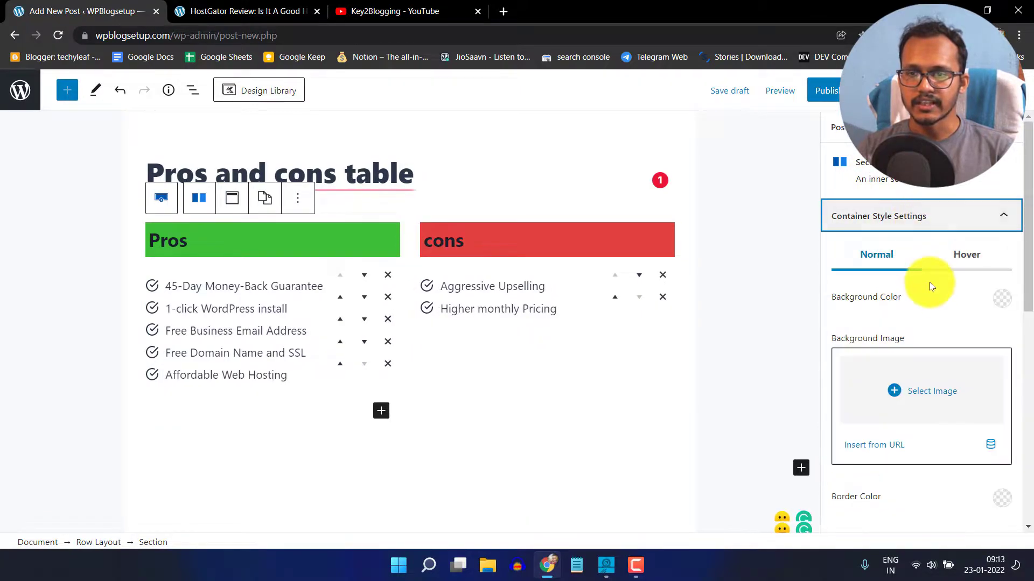
scroll(929, 282, down, 4)
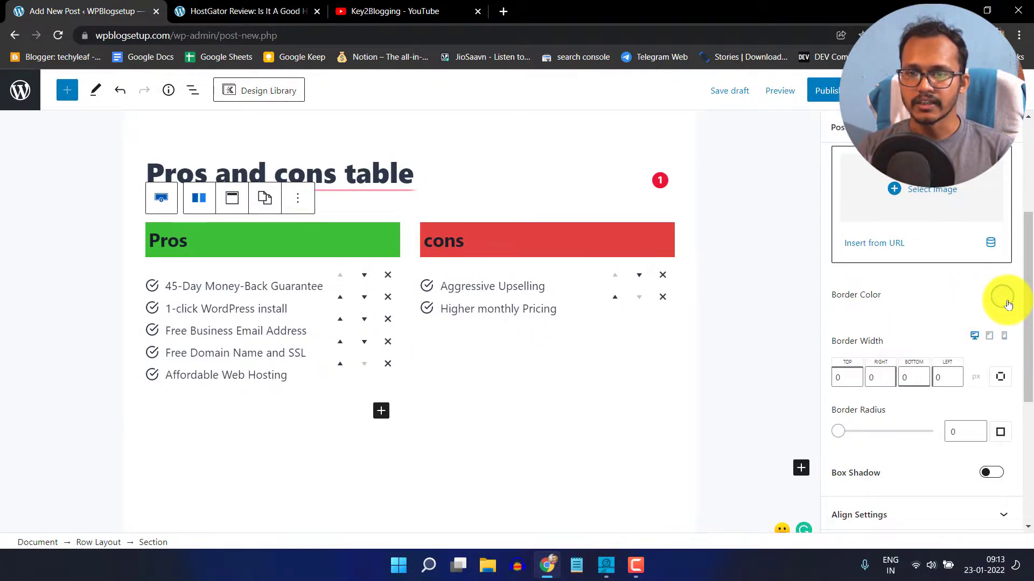
click(1005, 299)
click(861, 264)
scroll(953, 322, down, 1)
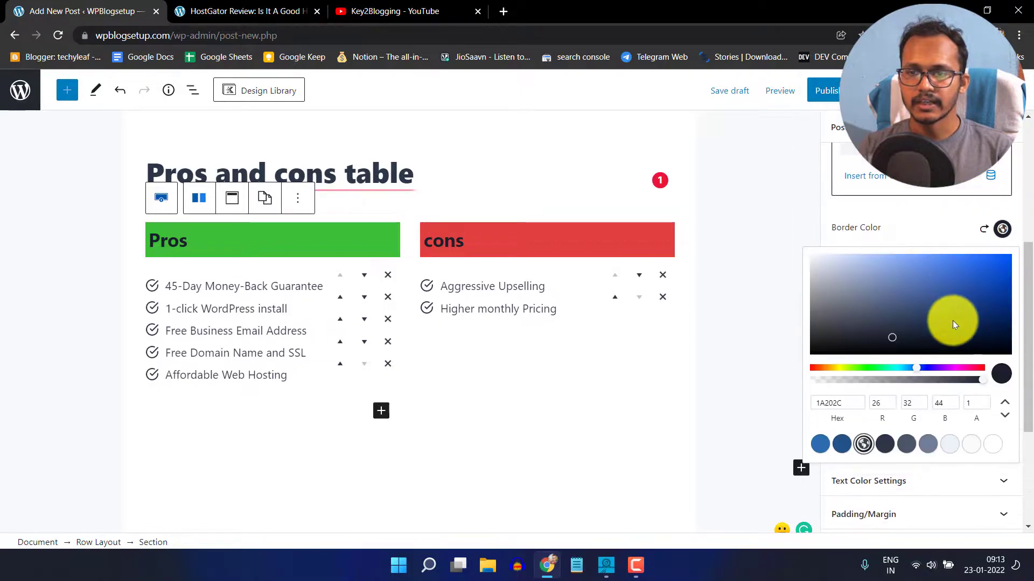
click(945, 229)
Set a linked 2 px border width on all sides of the Pros column.
scroll(956, 323, down, 1)
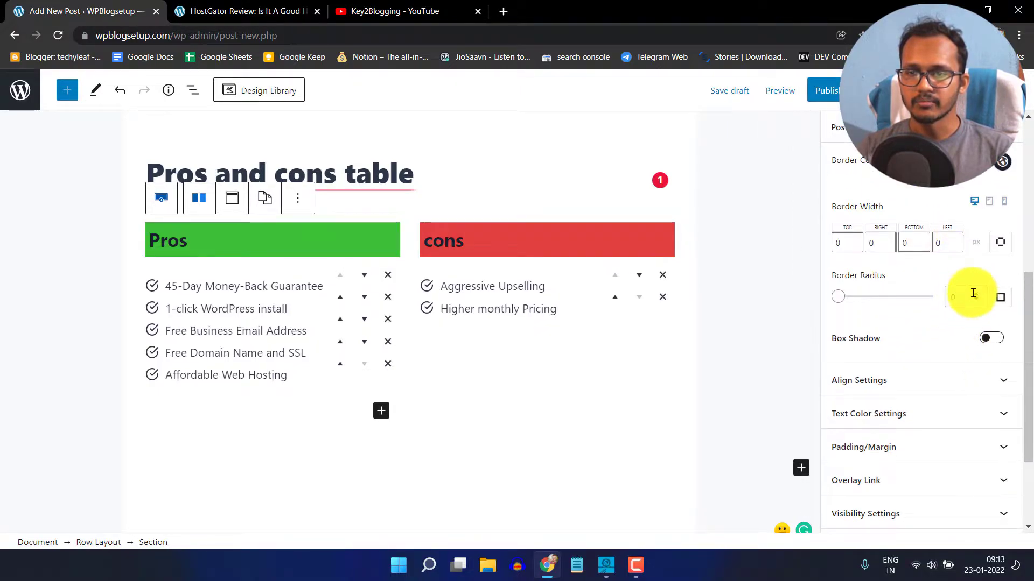
click(1005, 244)
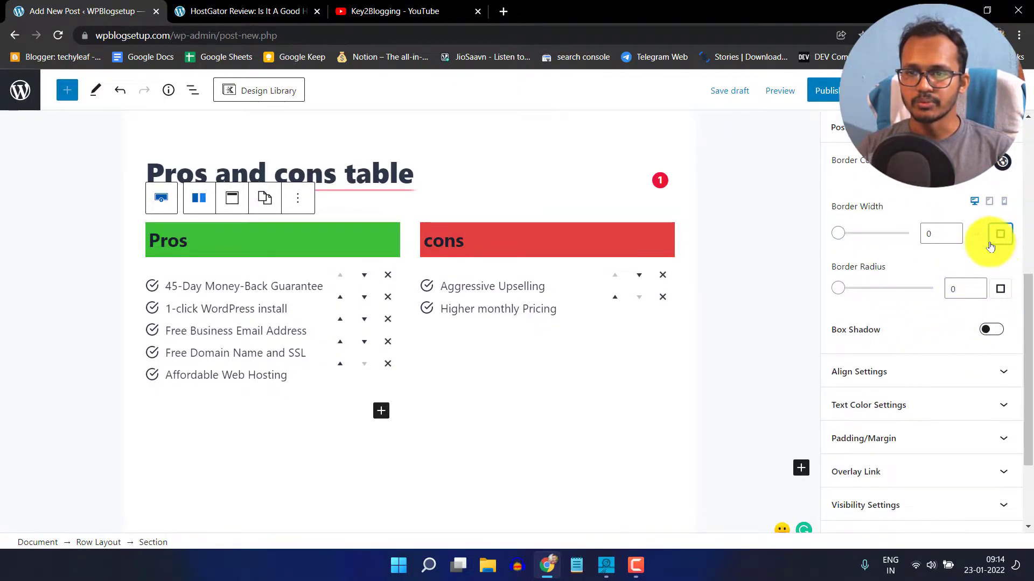
click(954, 230)
text(2)
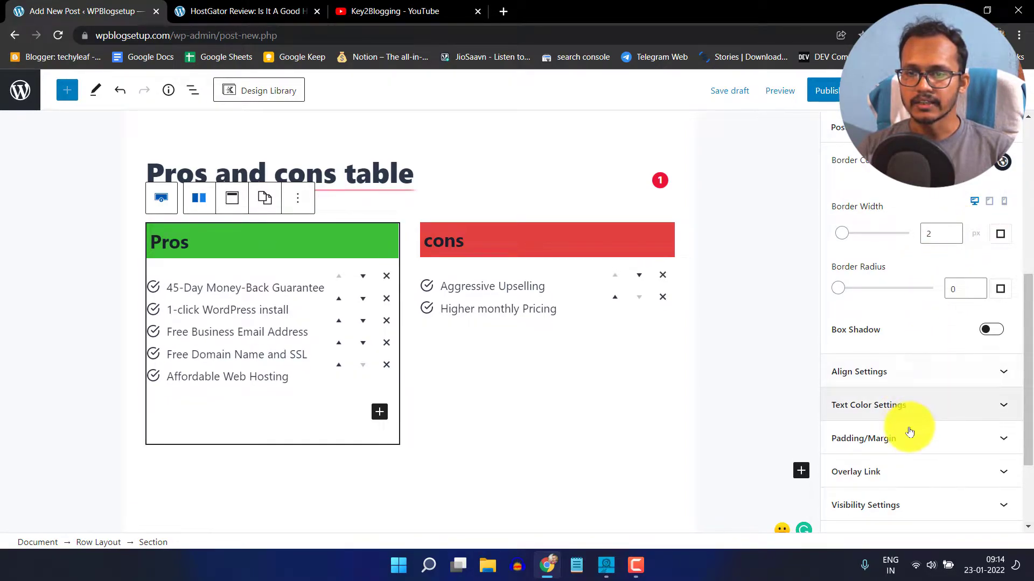
Give the Pros column a linked 5 px inner padding on all sides.
scroll(915, 426, down, 1)
click(924, 371)
scroll(919, 395, down, 1)
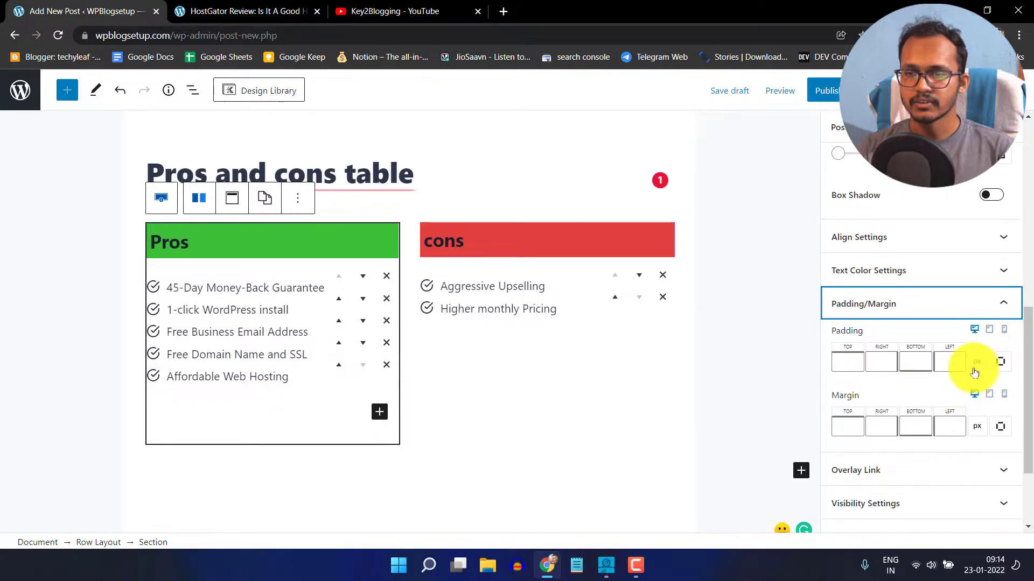
click(1000, 353)
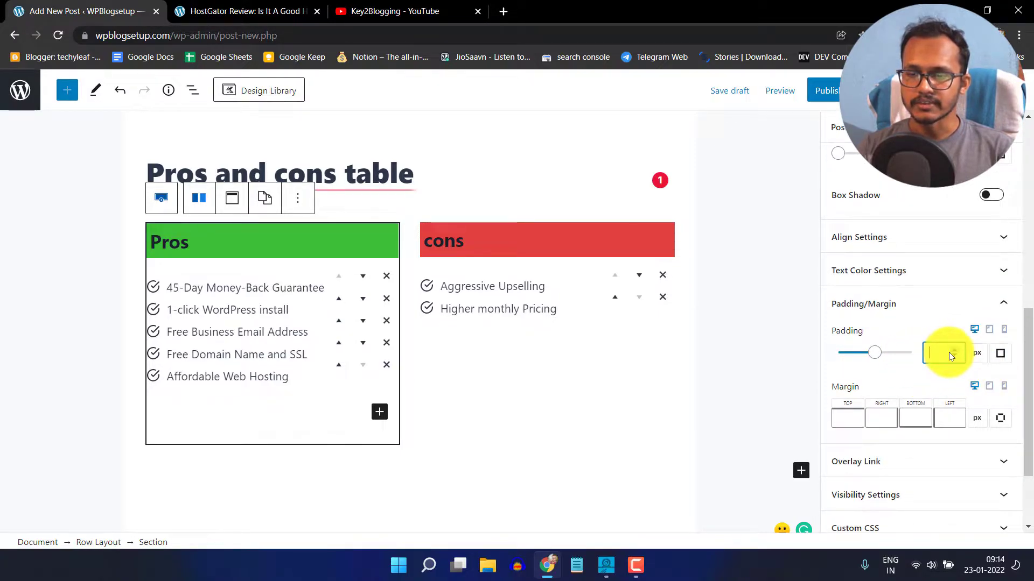
text(5)
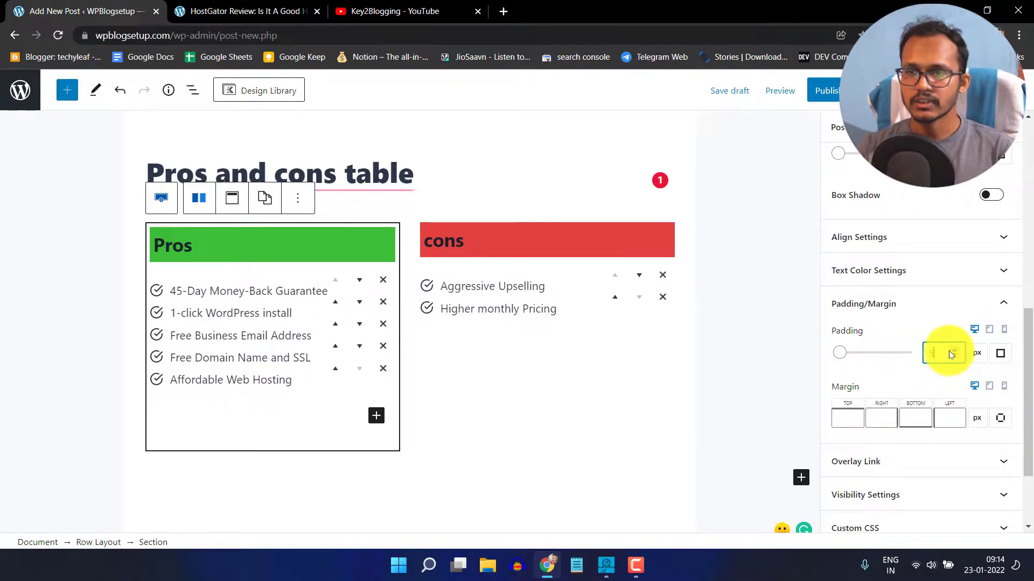
click(935, 304)
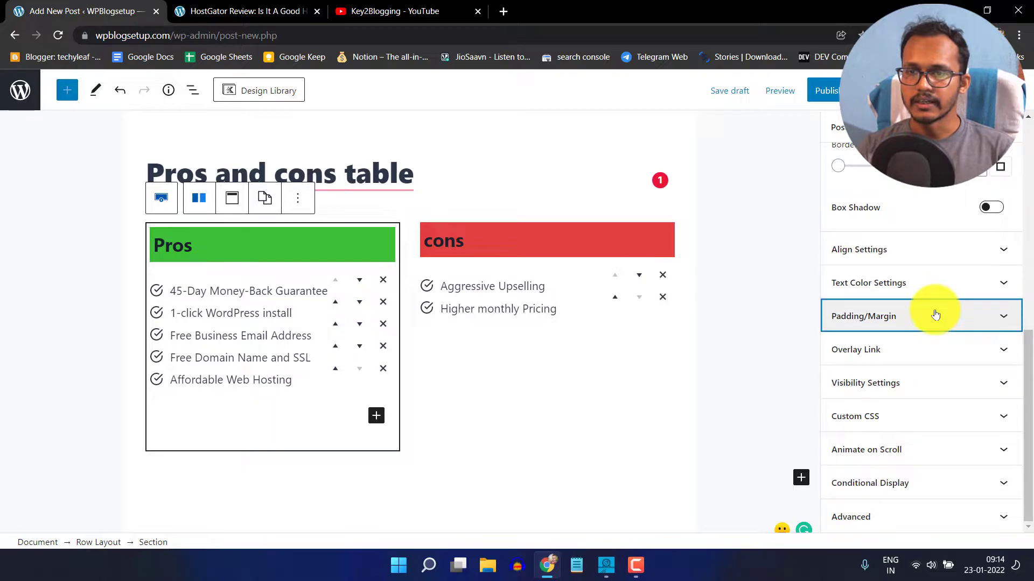
click(595, 240)
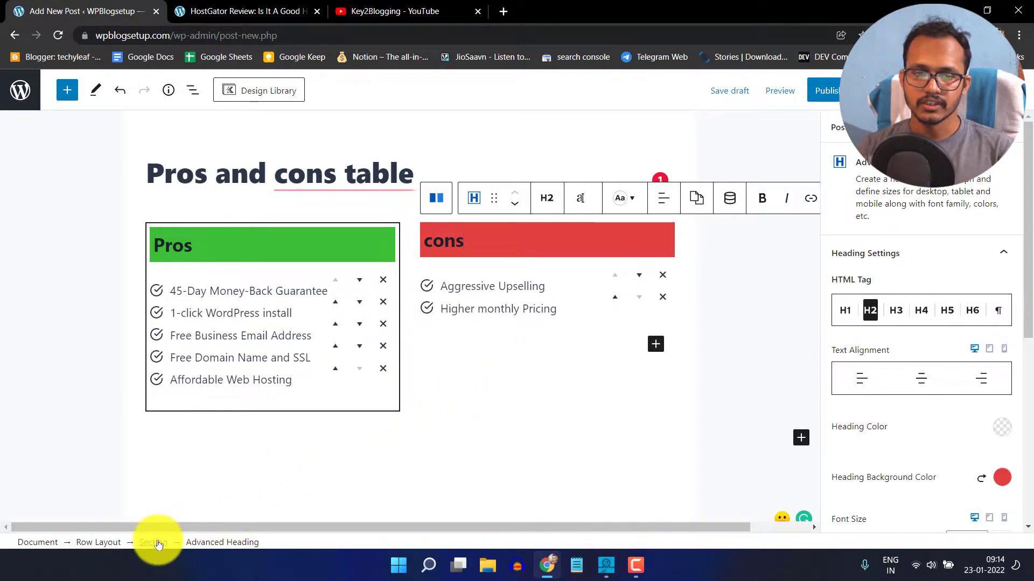
Select the cons column section and set its border colour to the 1A202C preset.
click(153, 542)
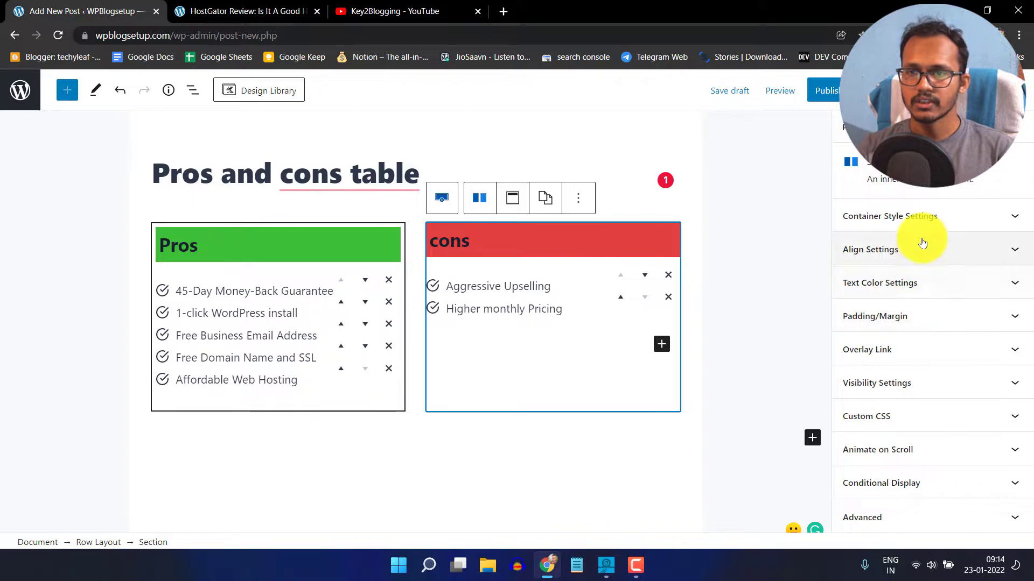
click(924, 221)
scroll(981, 302, down, 2)
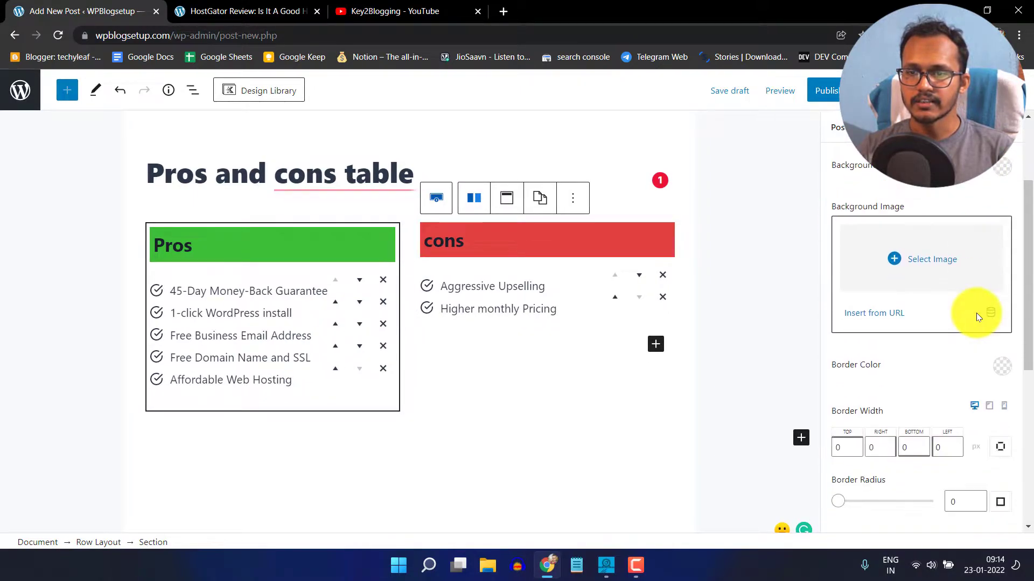
click(997, 369)
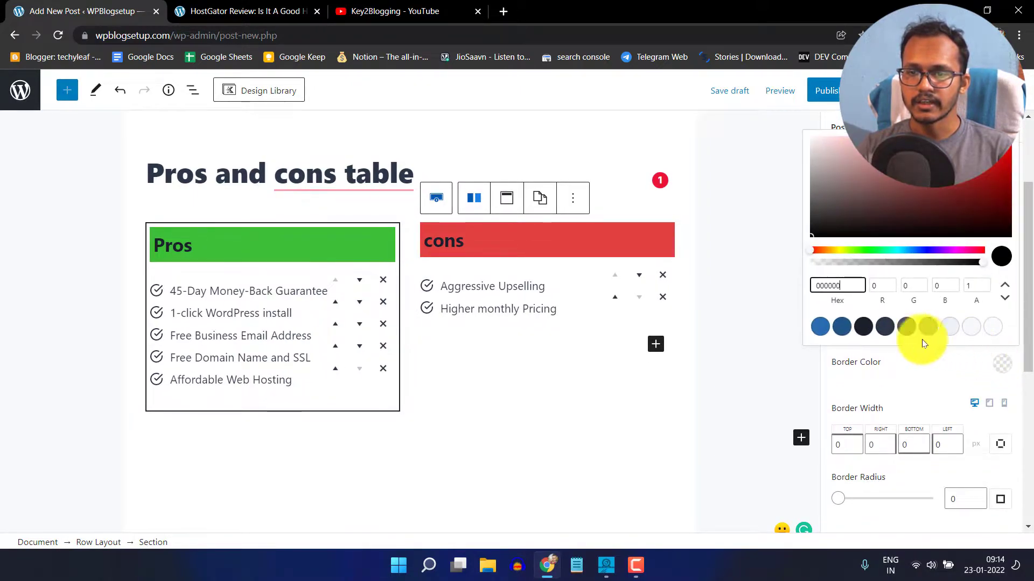
click(863, 327)
click(934, 381)
Set a linked 2 px border width on all sides of the cons column.
scroll(986, 332, down, 2)
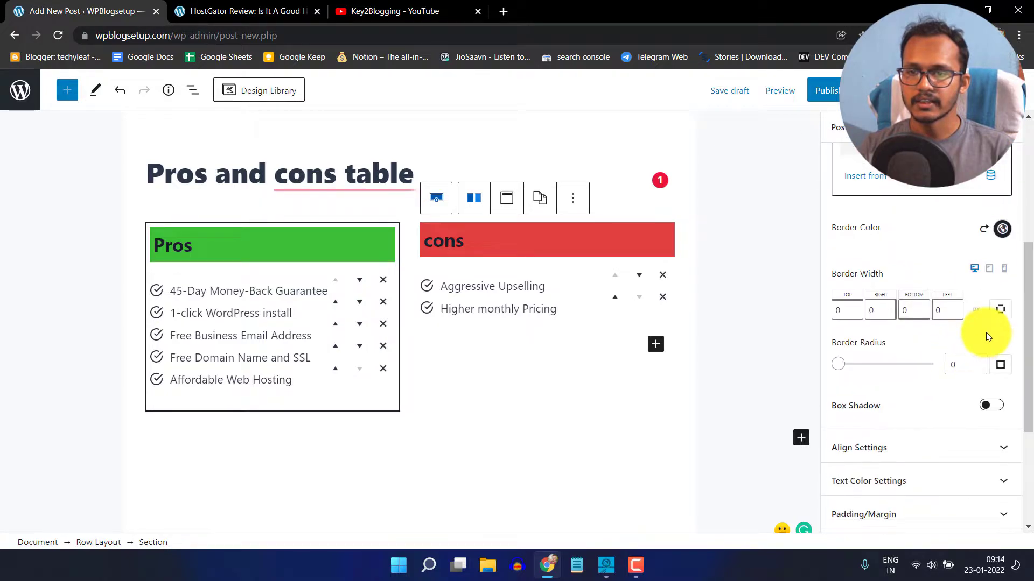
click(1000, 314)
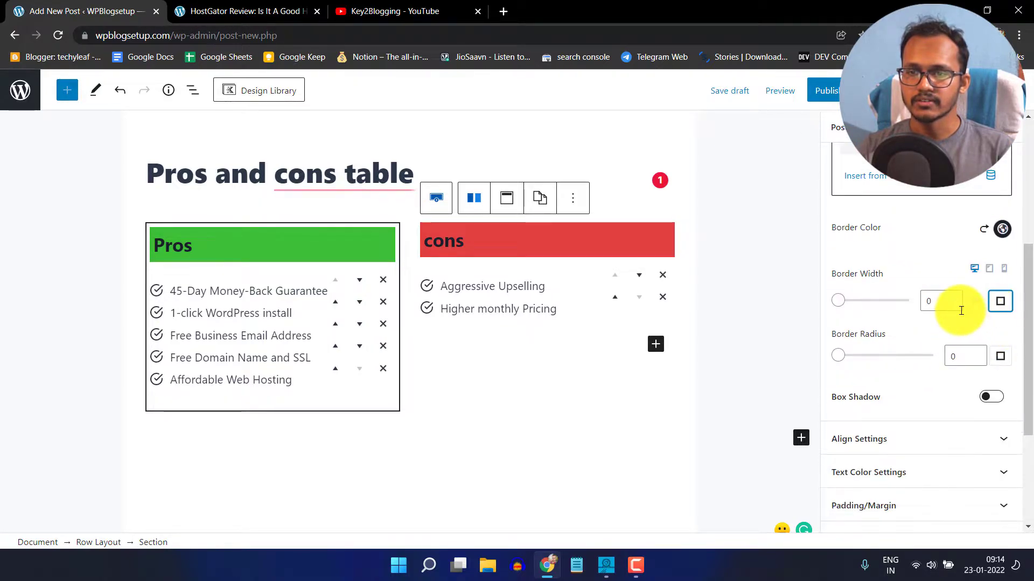
click(951, 299)
text(2)
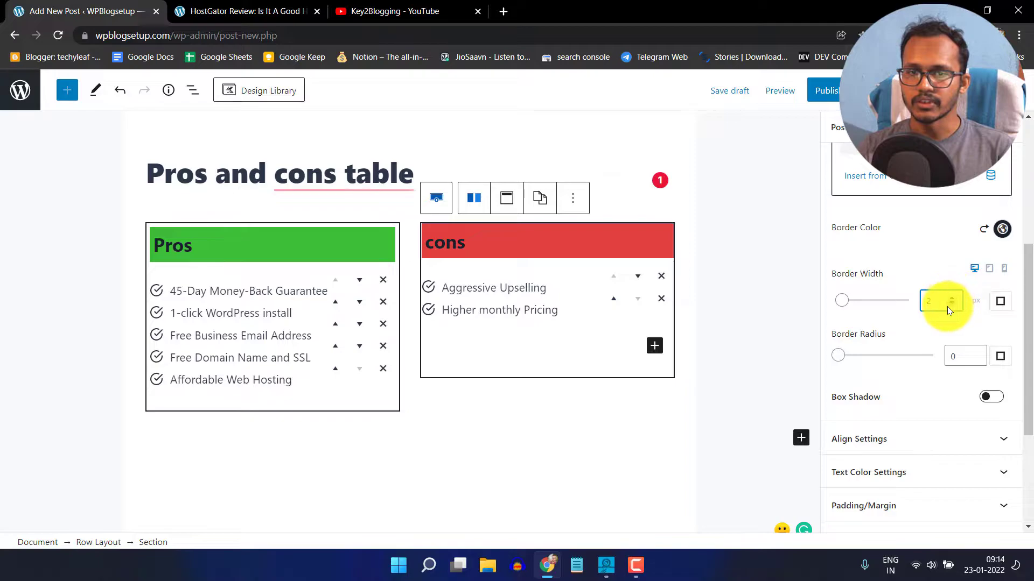
Apply a linked 5 px padding to the cons column and view the finished columns.
scroll(968, 329, down, 2)
click(897, 376)
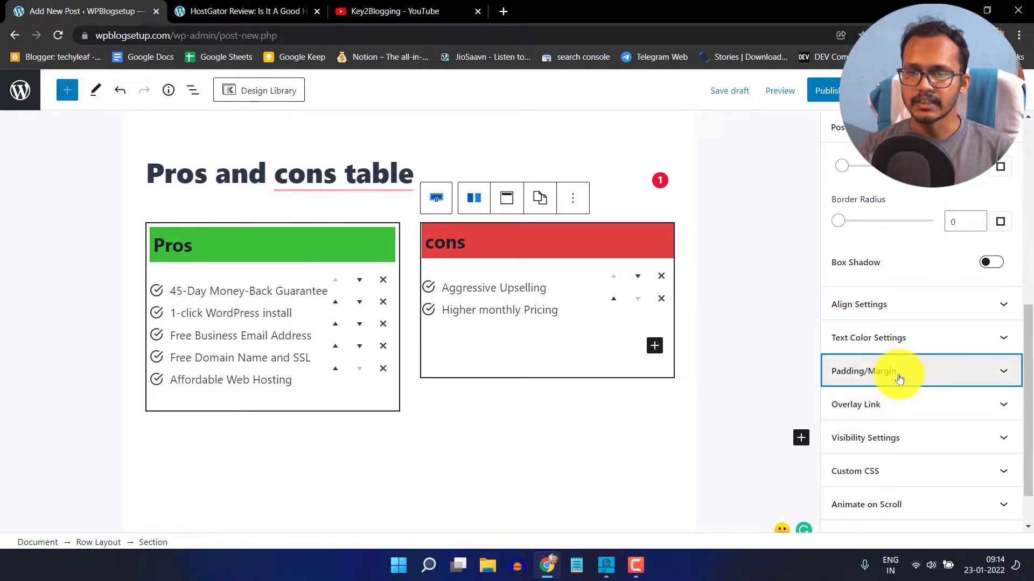
scroll(918, 375, down, 2)
click(999, 288)
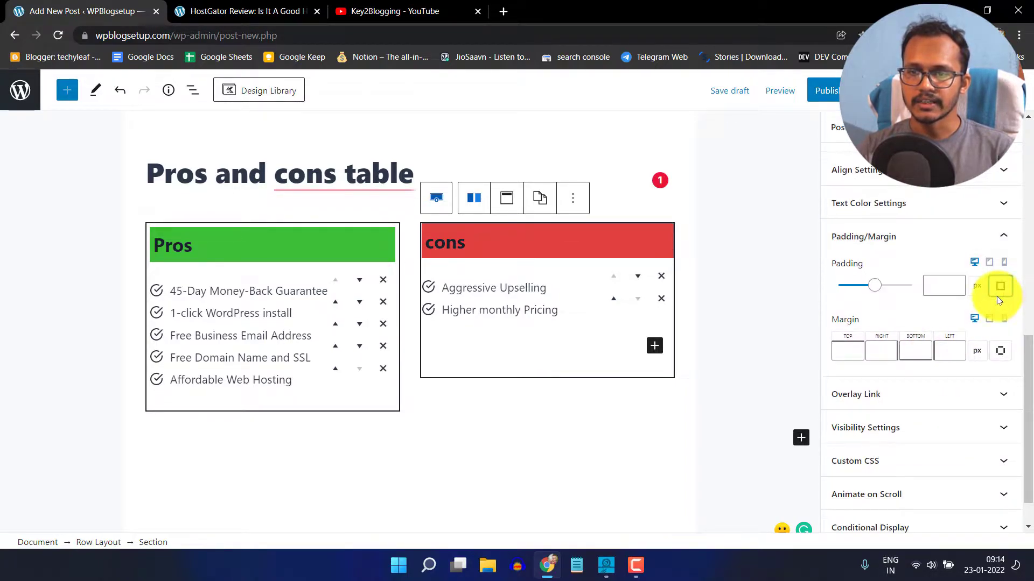
click(941, 285)
text(5)
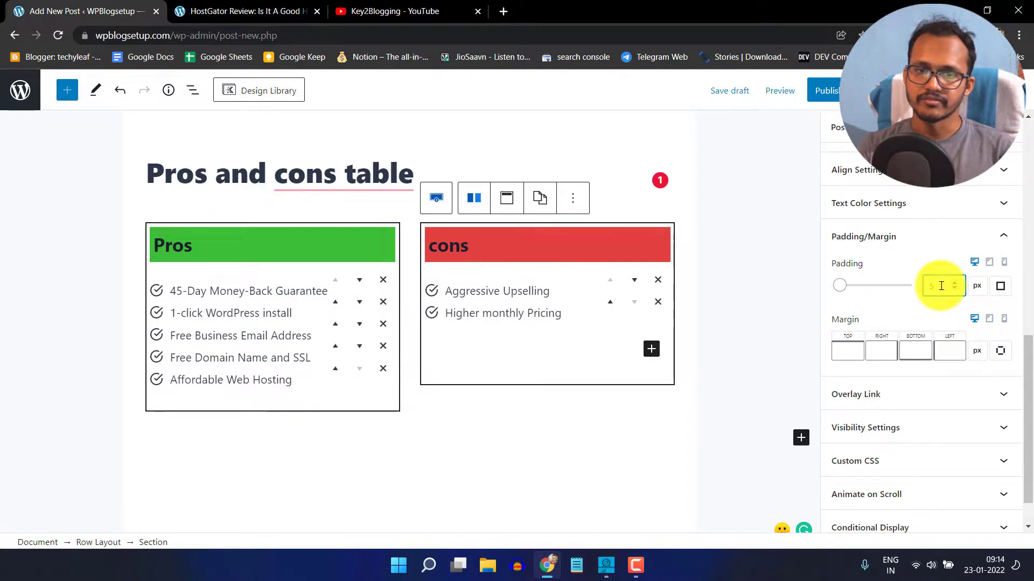
click(902, 298)
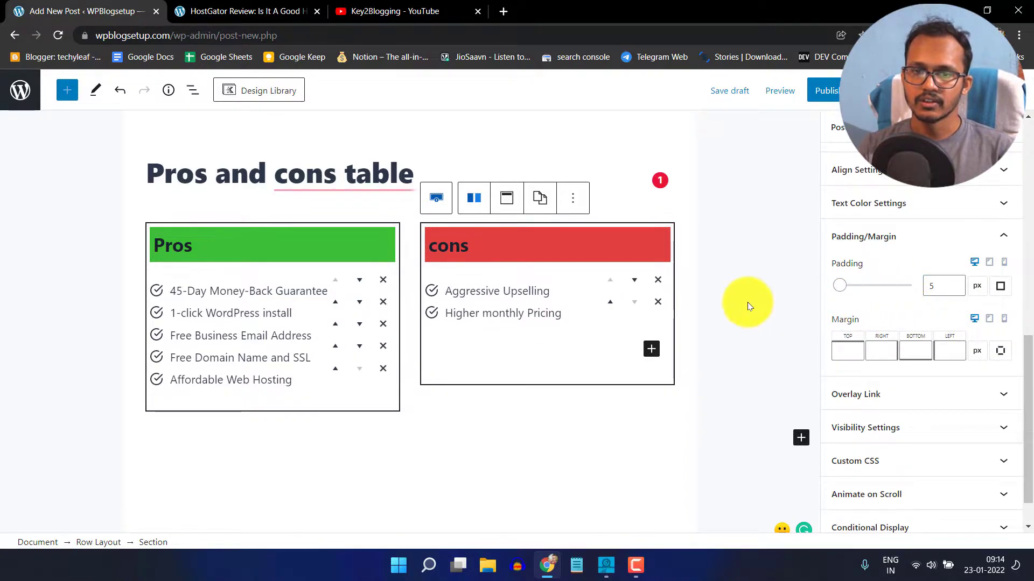
click(731, 315)
click(110, 398)
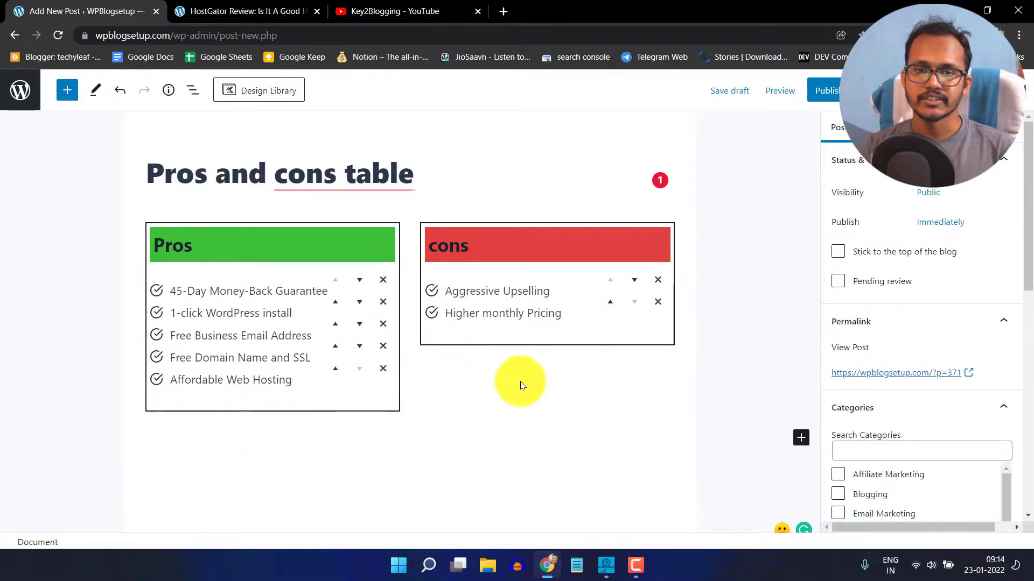
Add a Spacer/Divider block inside the cons column below its list.
click(600, 335)
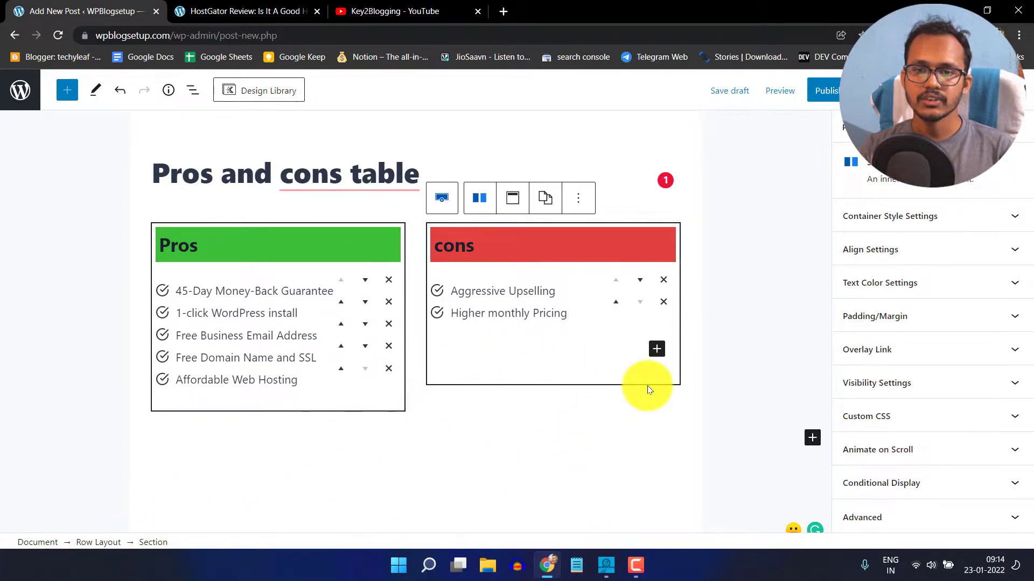
click(654, 350)
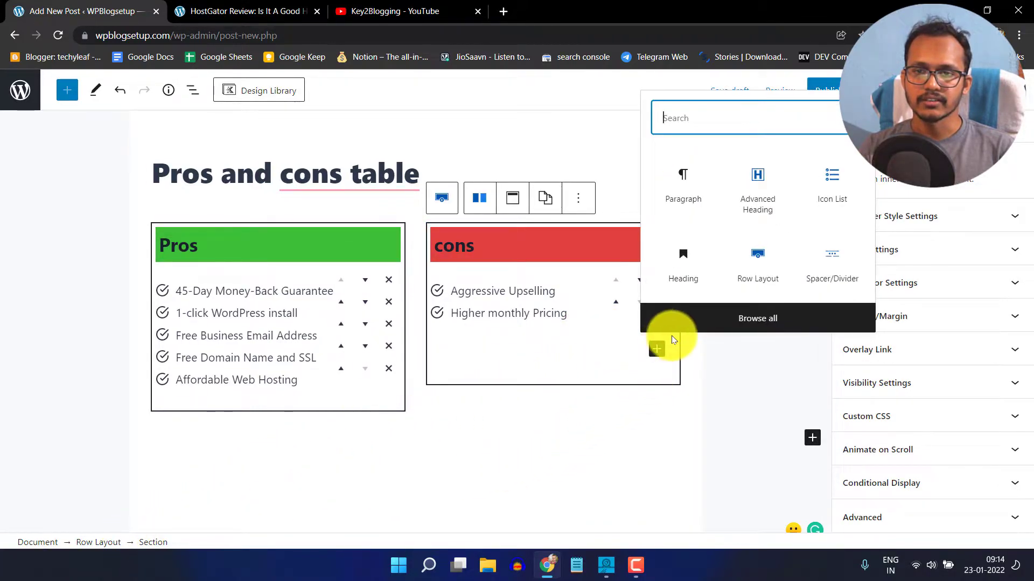
click(838, 264)
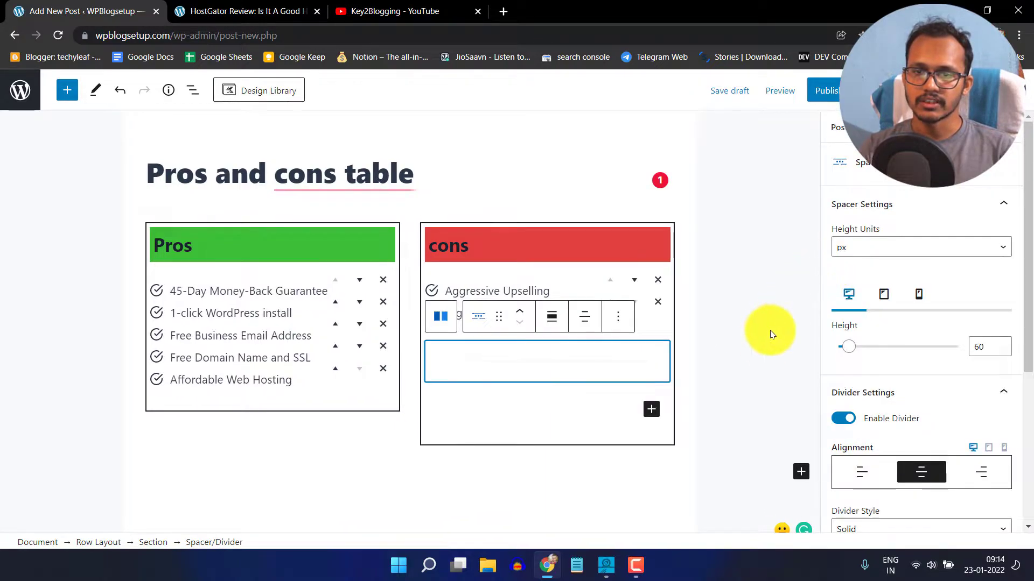
click(742, 349)
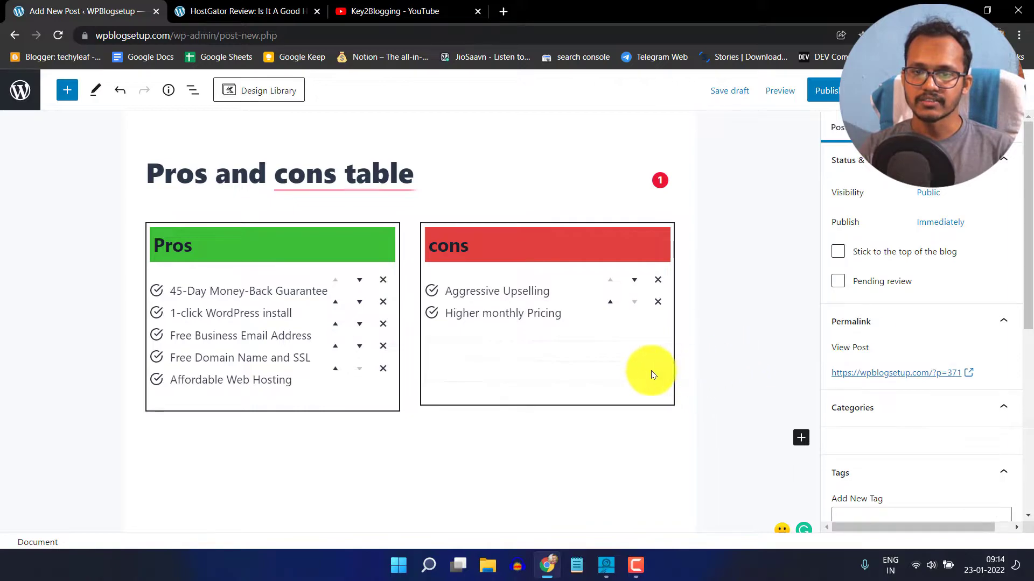
Raise the cons spacer height from 60 to 63 px and save the draft.
click(558, 374)
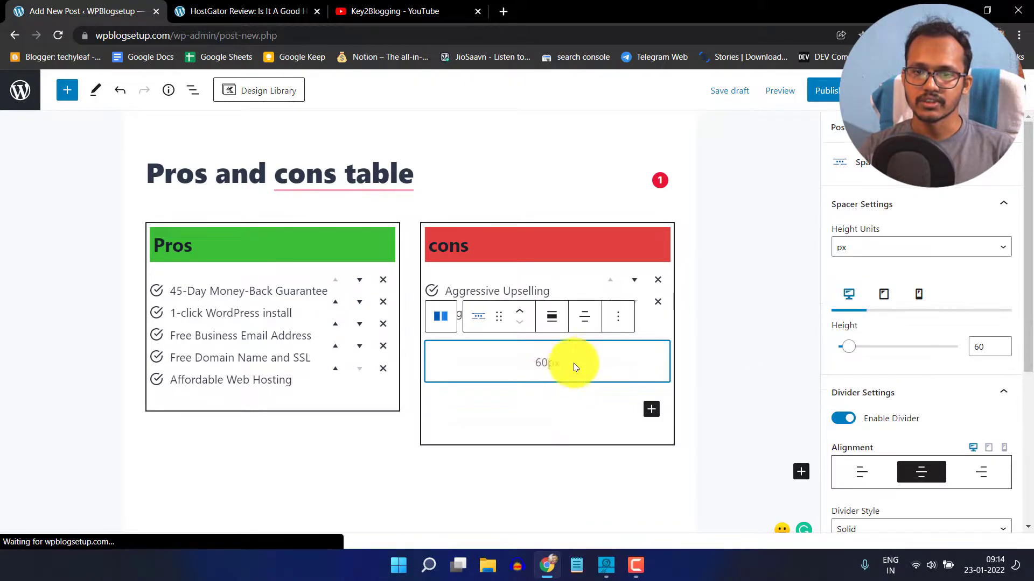
click(1003, 344)
click(1003, 344)
click(1004, 344)
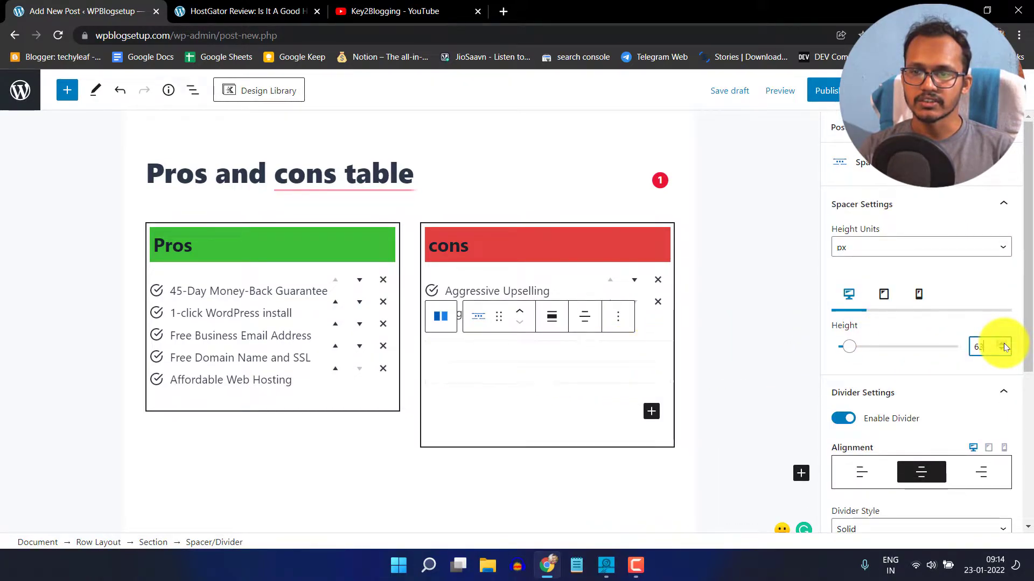
click(740, 345)
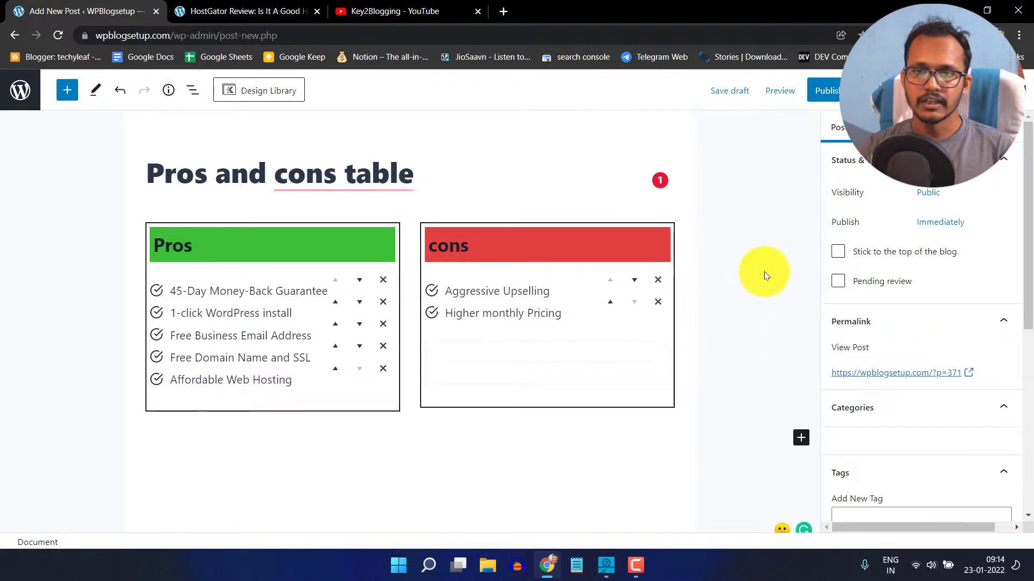
click(731, 90)
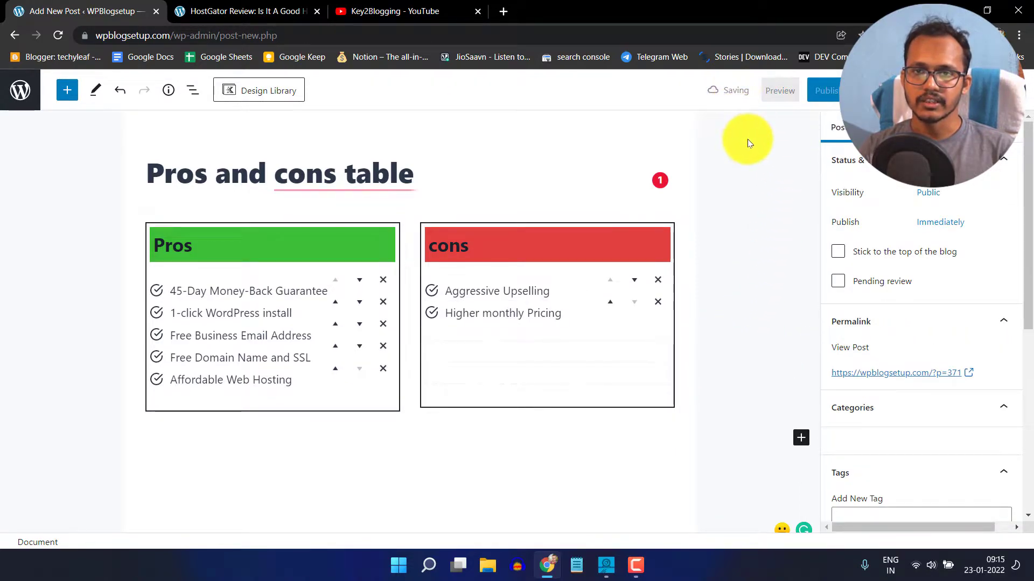
Preview the post in a new tab and scroll down to the pros and cons table.
click(775, 91)
click(716, 225)
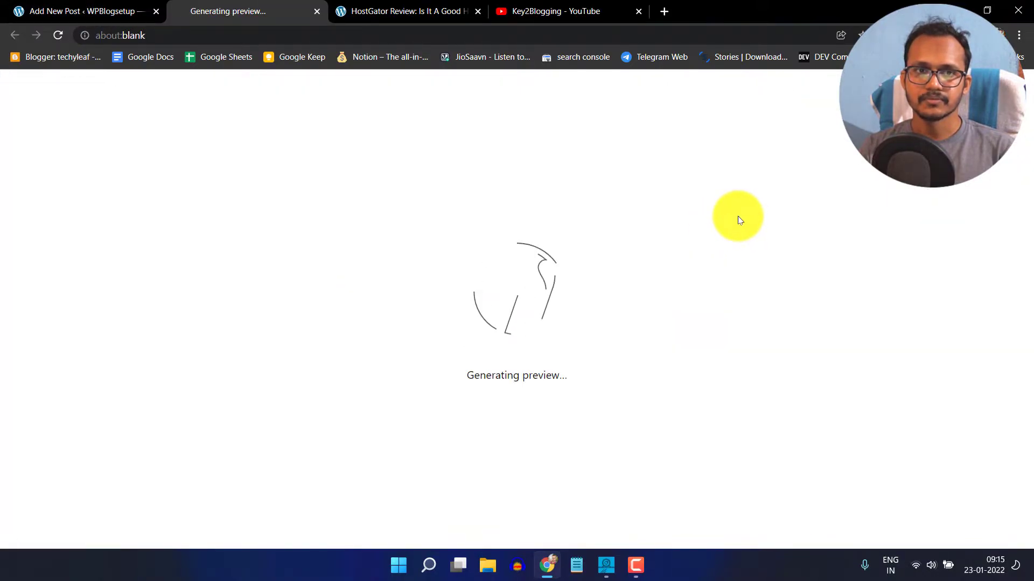
scroll(681, 309, down, 3)
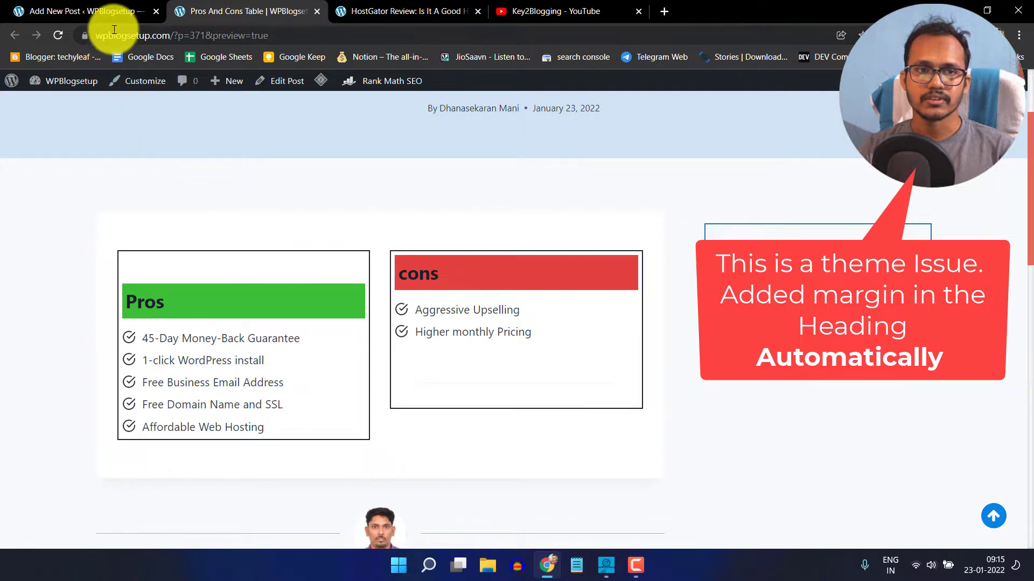
Back in the editor, set the Pros heading's top margin to 0 and save the draft.
click(108, 8)
click(292, 249)
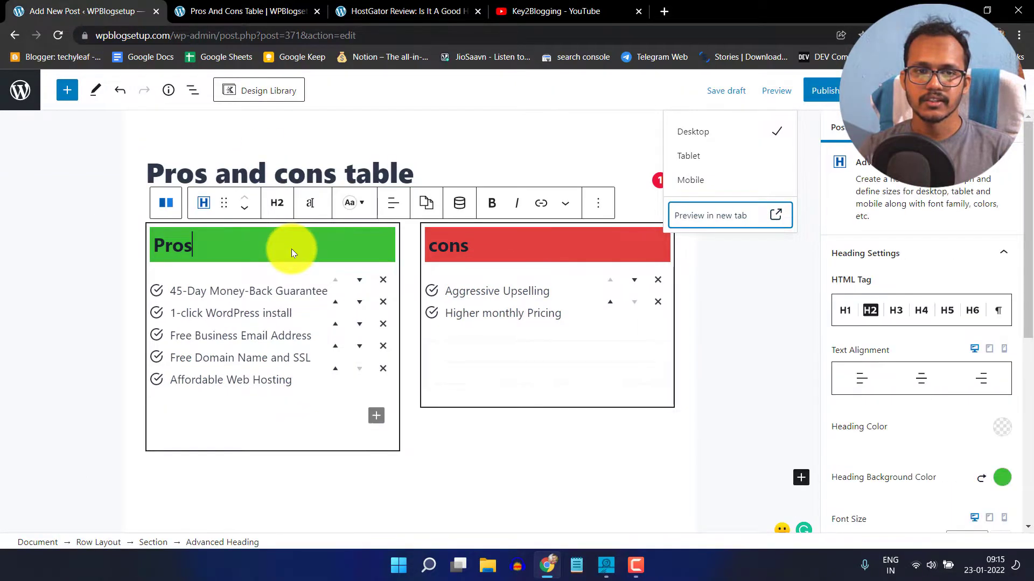
scroll(937, 398, down, 5)
scroll(937, 409, down, 1)
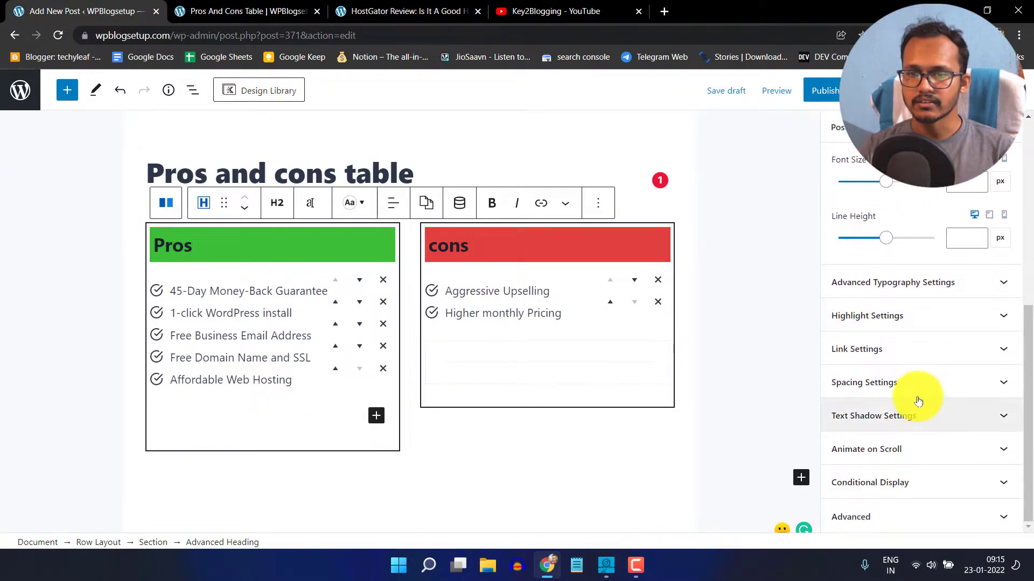
click(916, 382)
scroll(935, 395, down, 2)
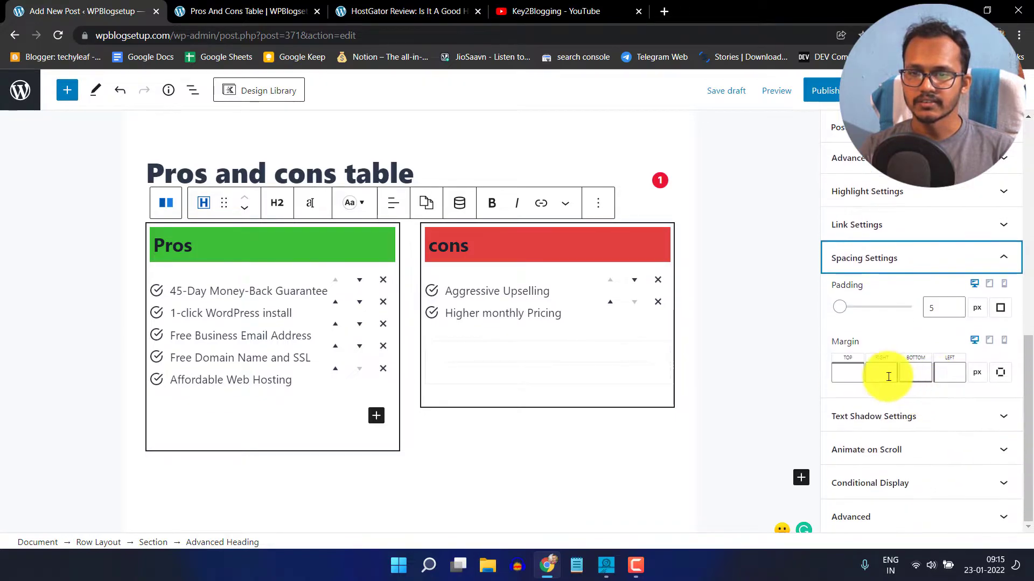
click(856, 370)
text(0)
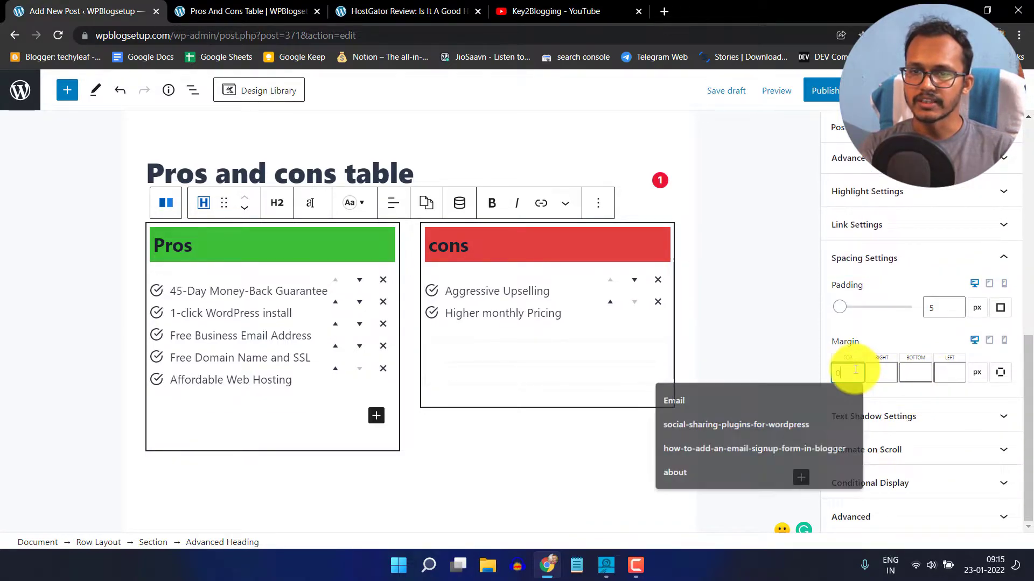
click(727, 91)
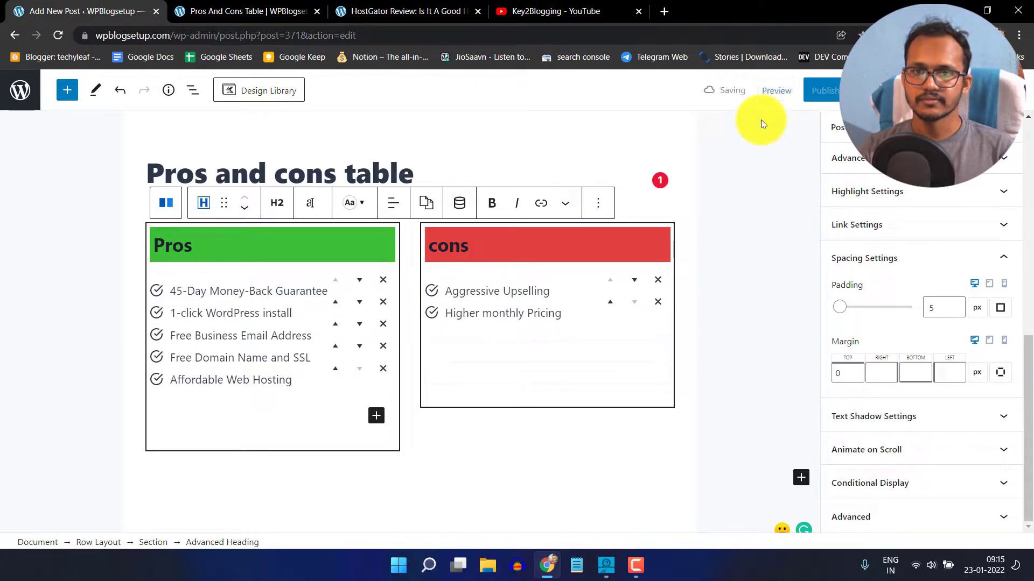
click(772, 97)
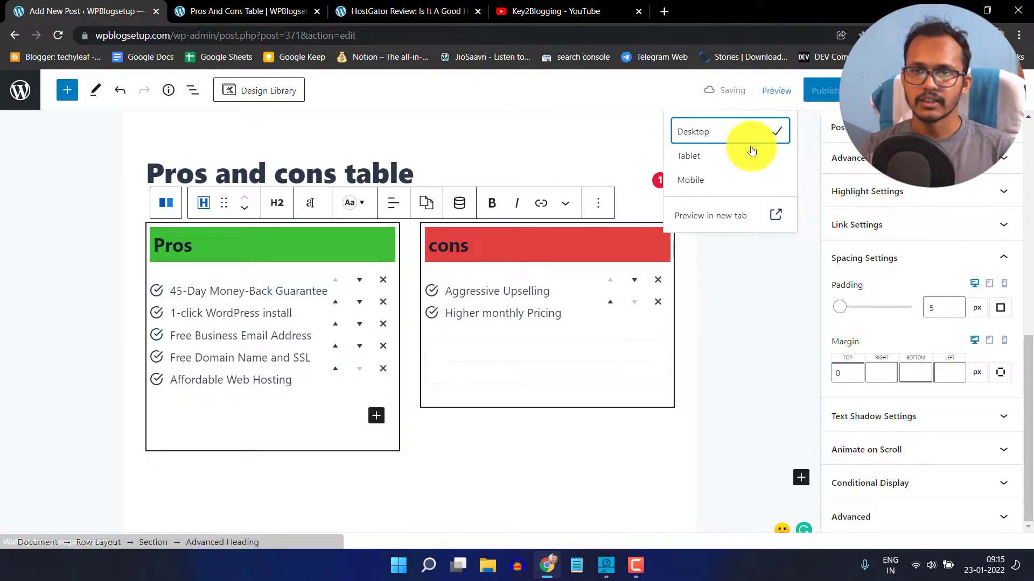
click(729, 216)
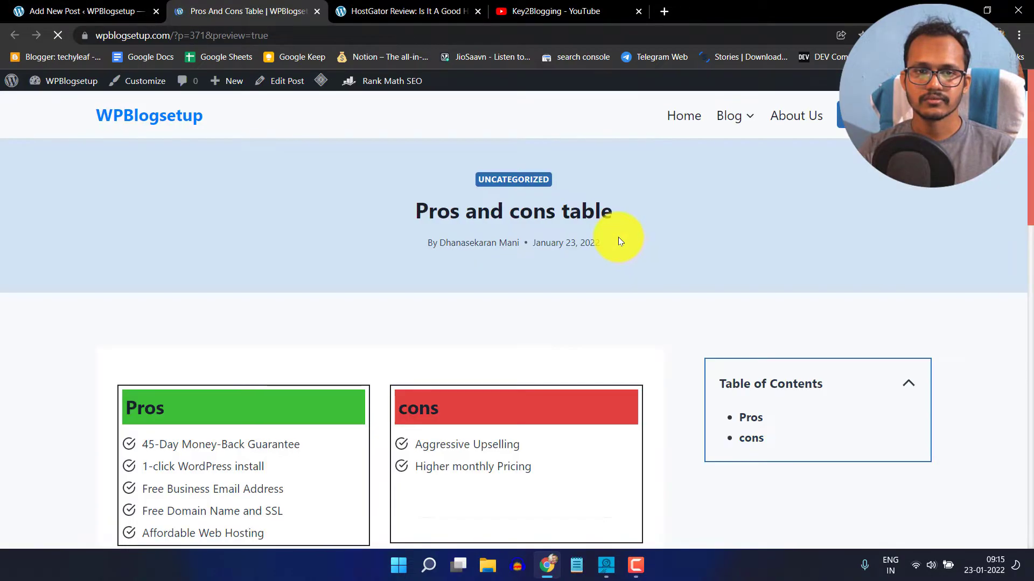
scroll(630, 280, down, 3)
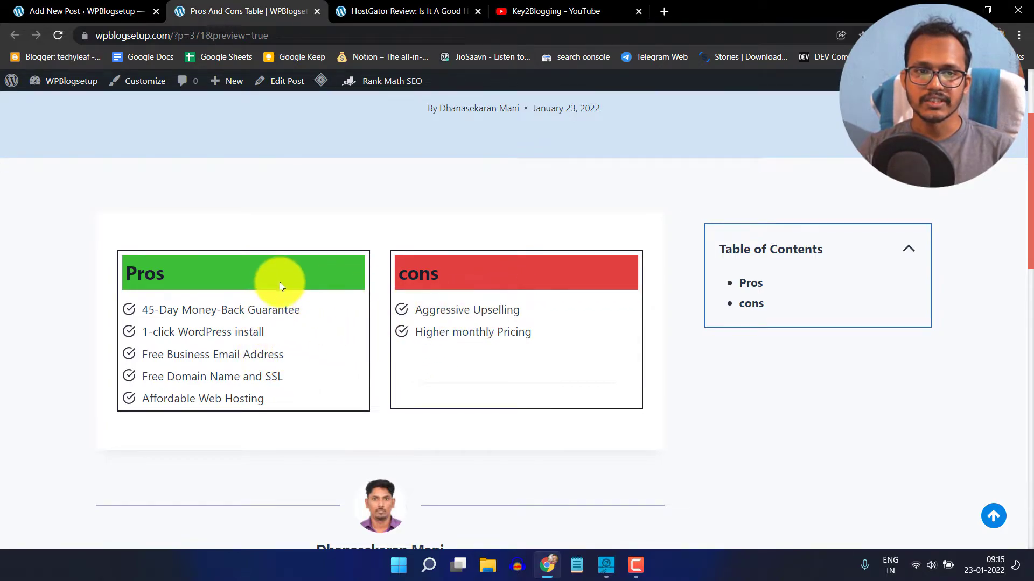
click(102, 11)
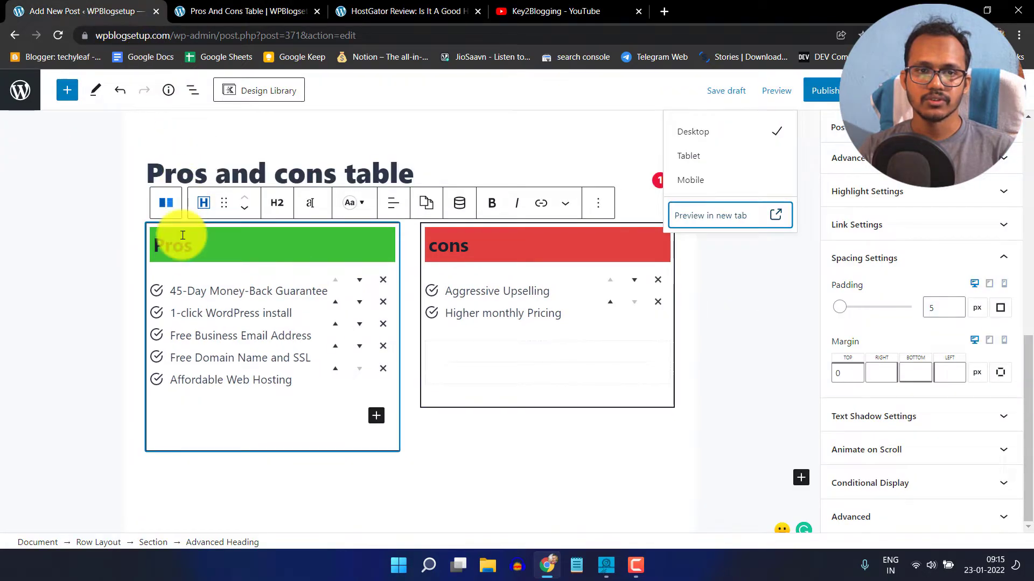
Colour every Pros list check icon green (3CD52D) through the shared icon styles.
click(182, 292)
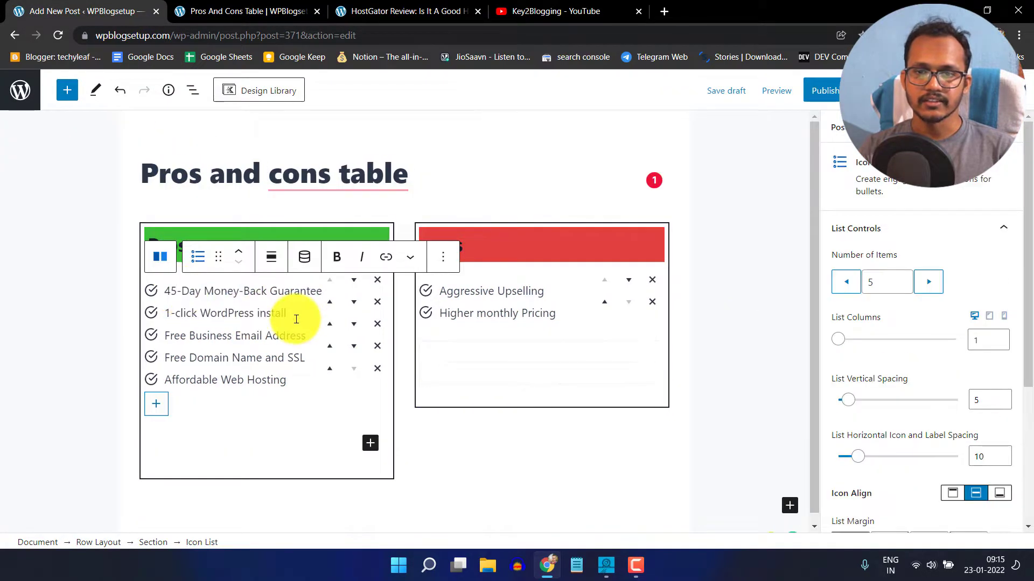
scroll(872, 344, down, 2)
scroll(890, 353, down, 2)
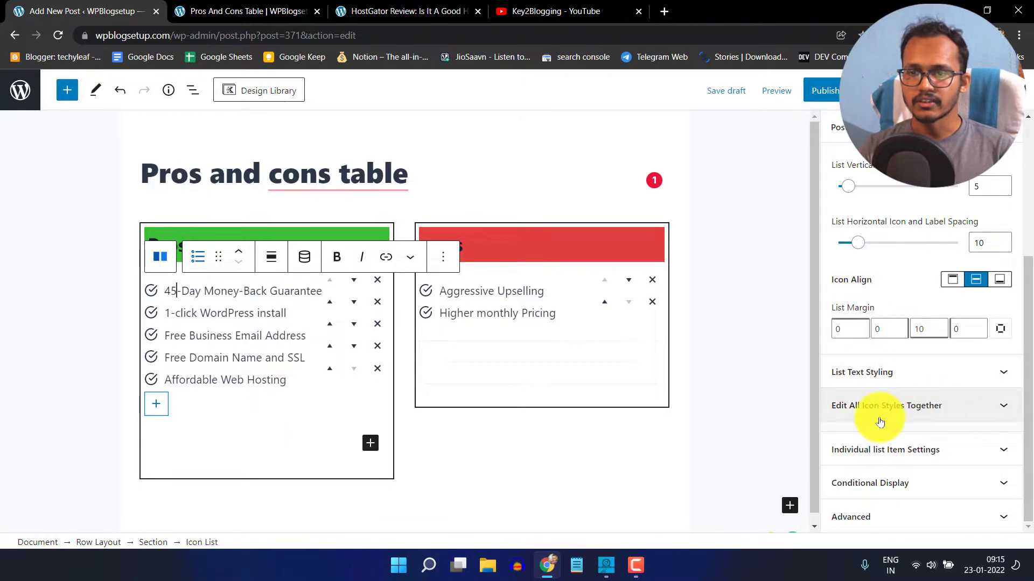
click(922, 412)
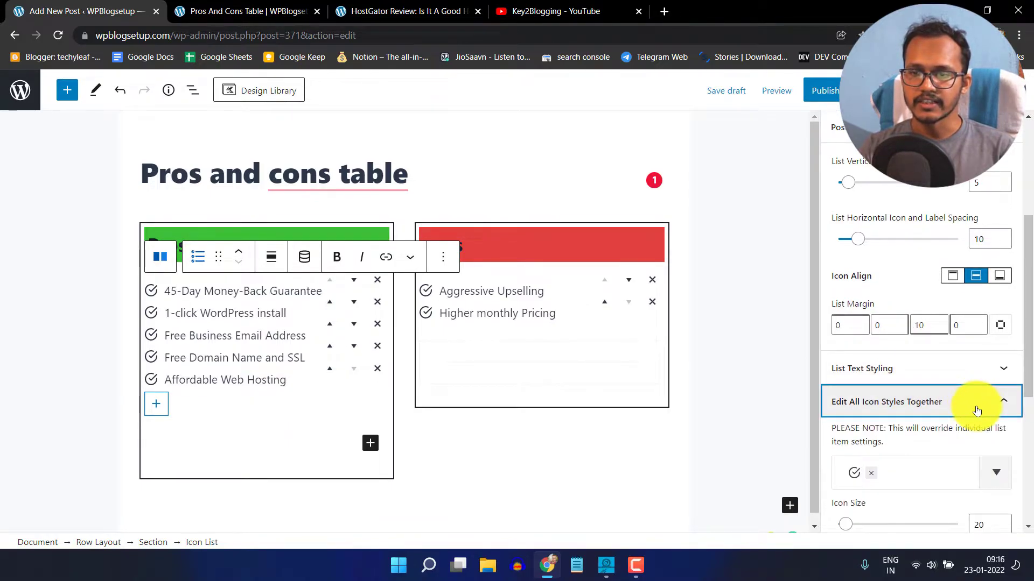
scroll(930, 330, down, 4)
scroll(941, 338, down, 2)
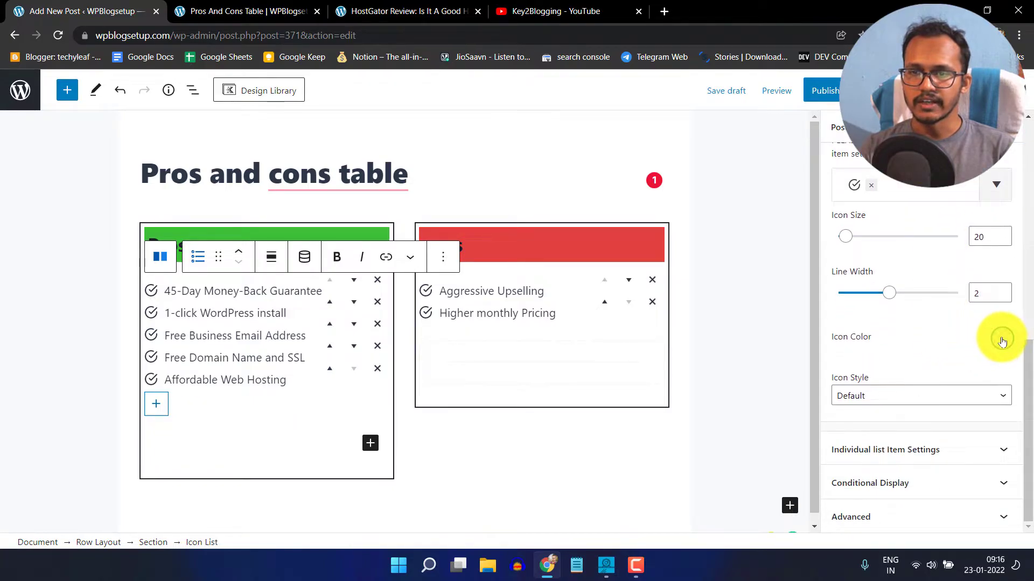
click(1001, 339)
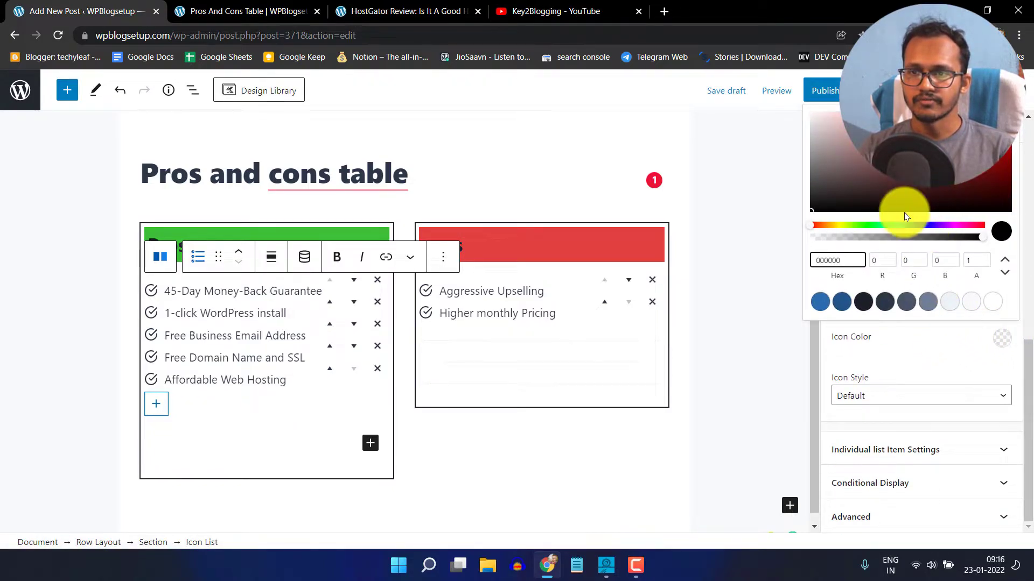
click(866, 225)
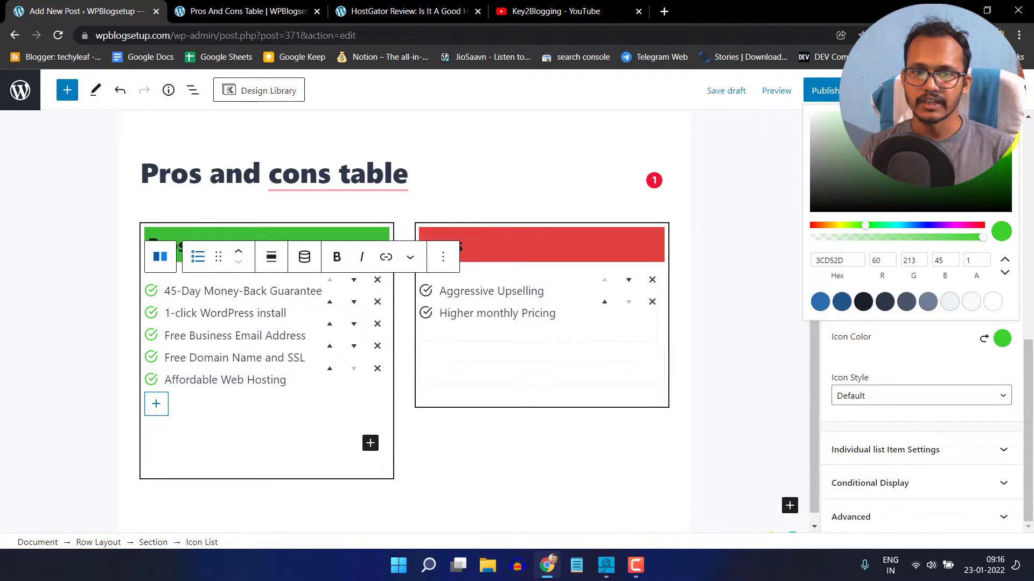
click(951, 370)
Colour every cons list check icon red through the shared icon styles.
click(562, 318)
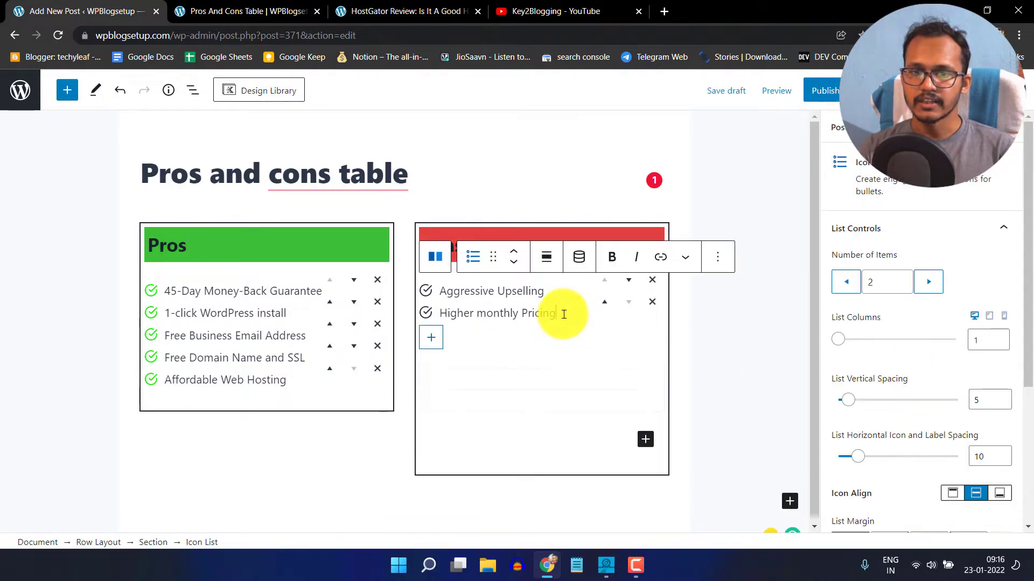
scroll(950, 342, down, 5)
click(913, 406)
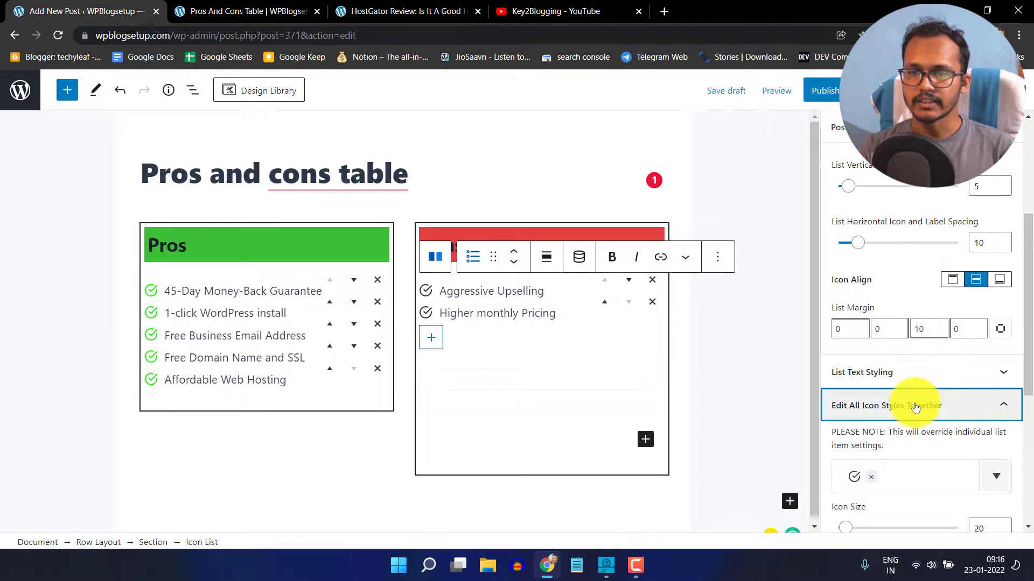
scroll(910, 334, down, 5)
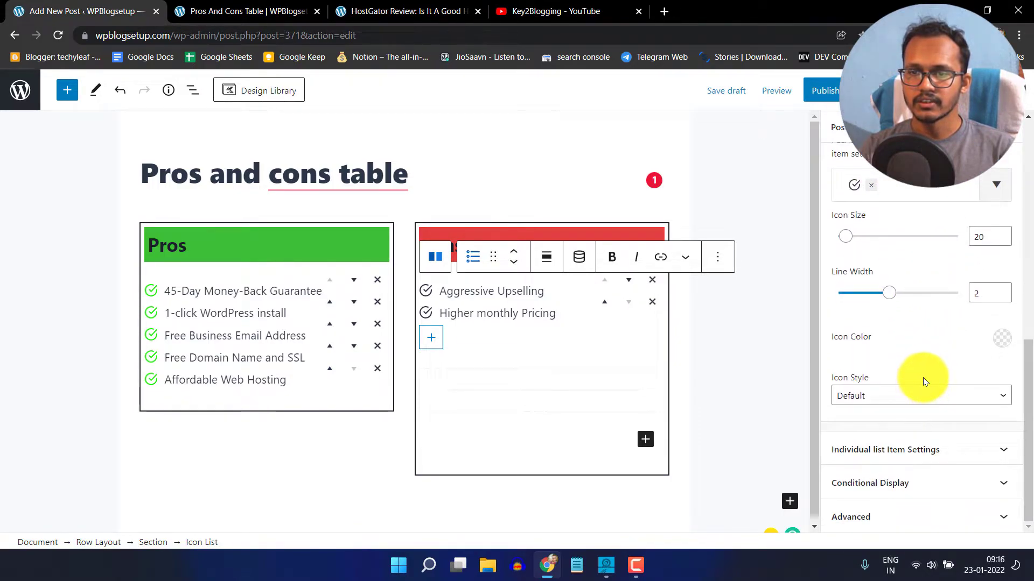
click(1001, 339)
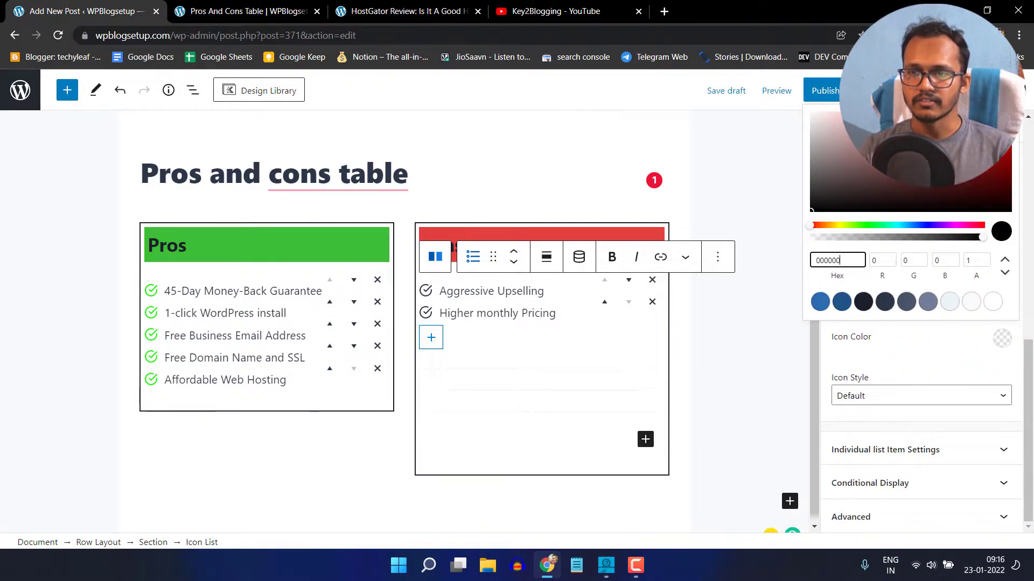
click(1009, 115)
click(927, 360)
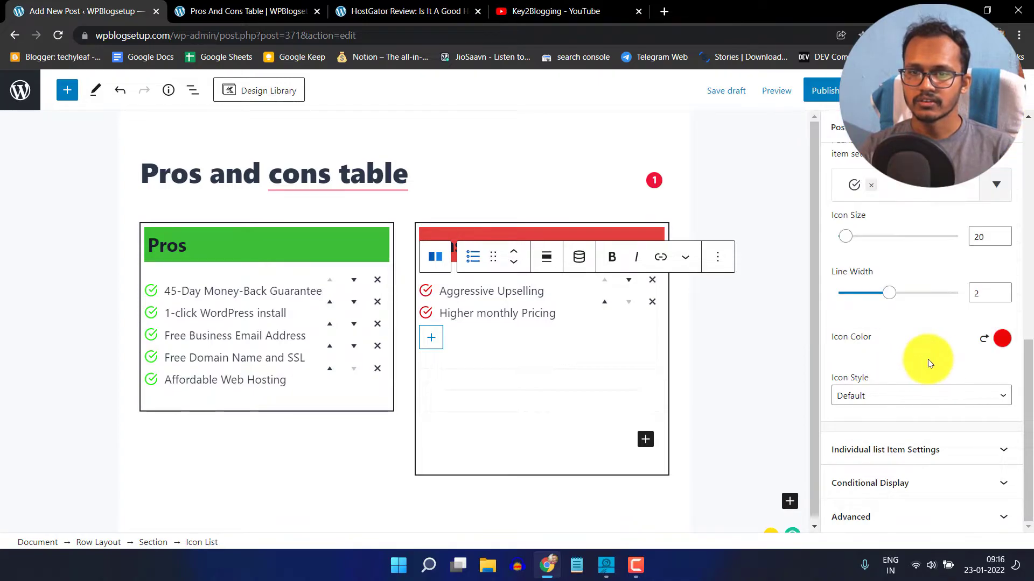
Give the Pros section a border radius of 5 and turn on its box shadow (blur 14).
click(303, 240)
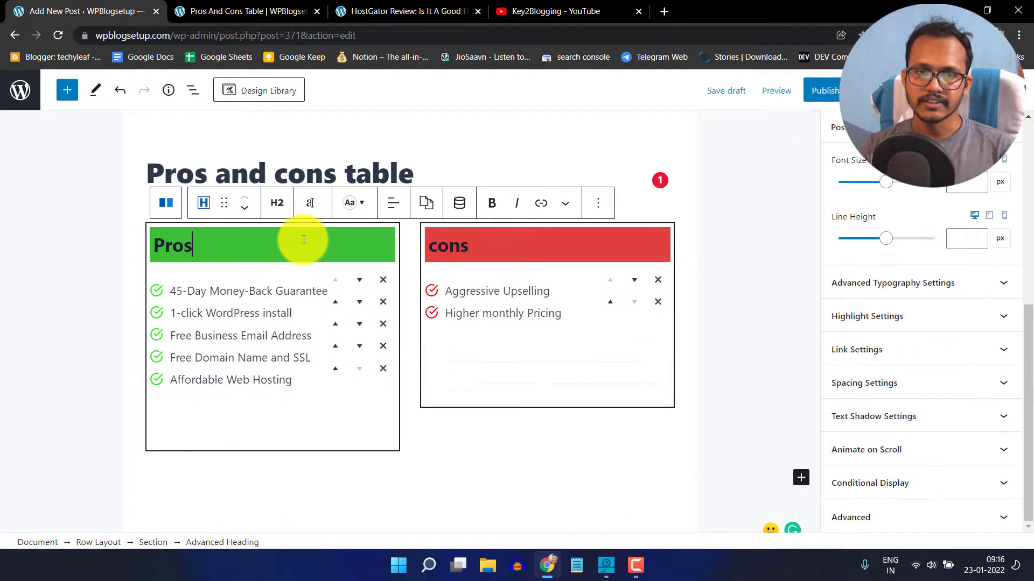
click(153, 542)
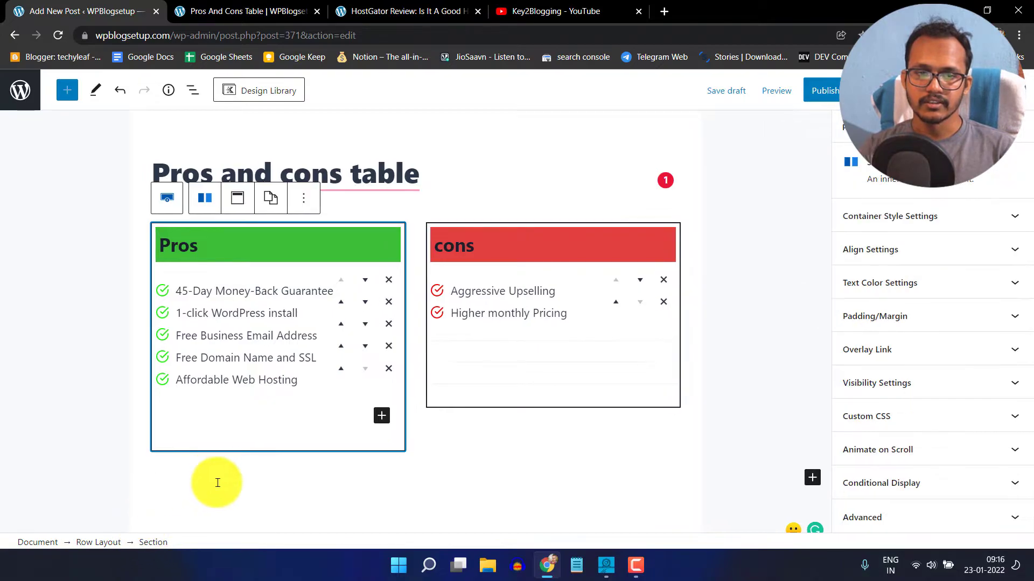
click(928, 231)
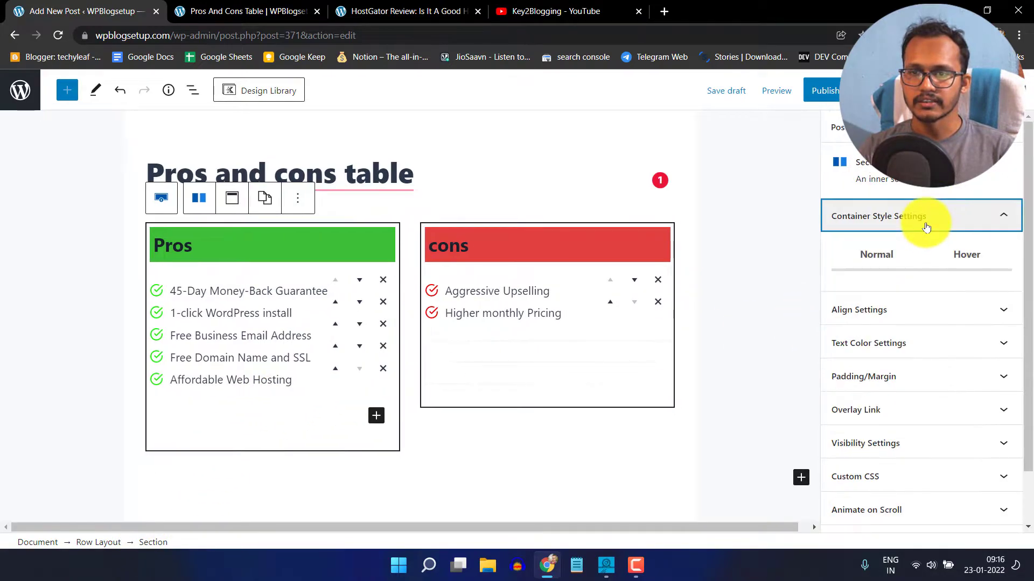
scroll(936, 323, down, 5)
scroll(914, 347, down, 1)
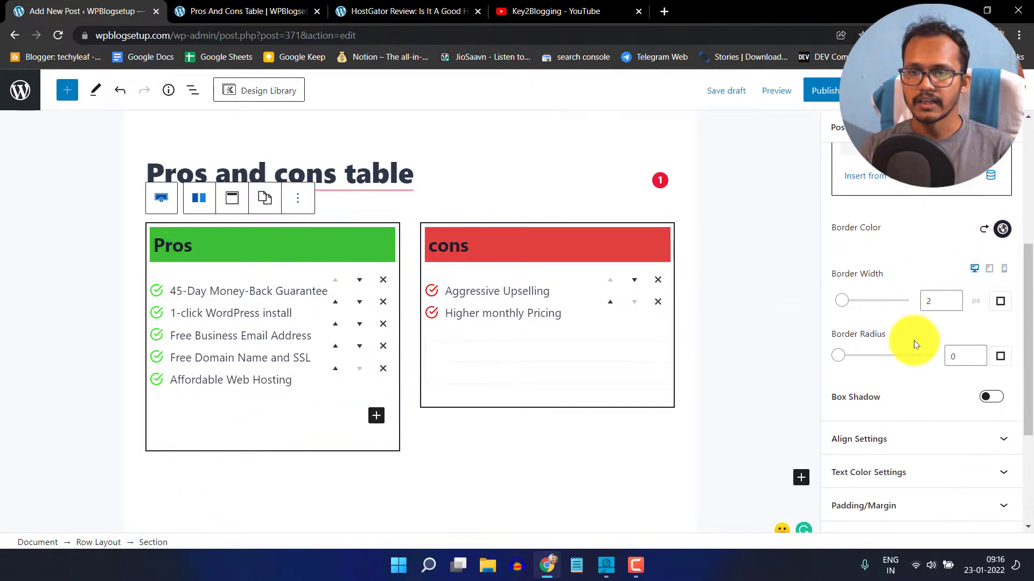
click(976, 355)
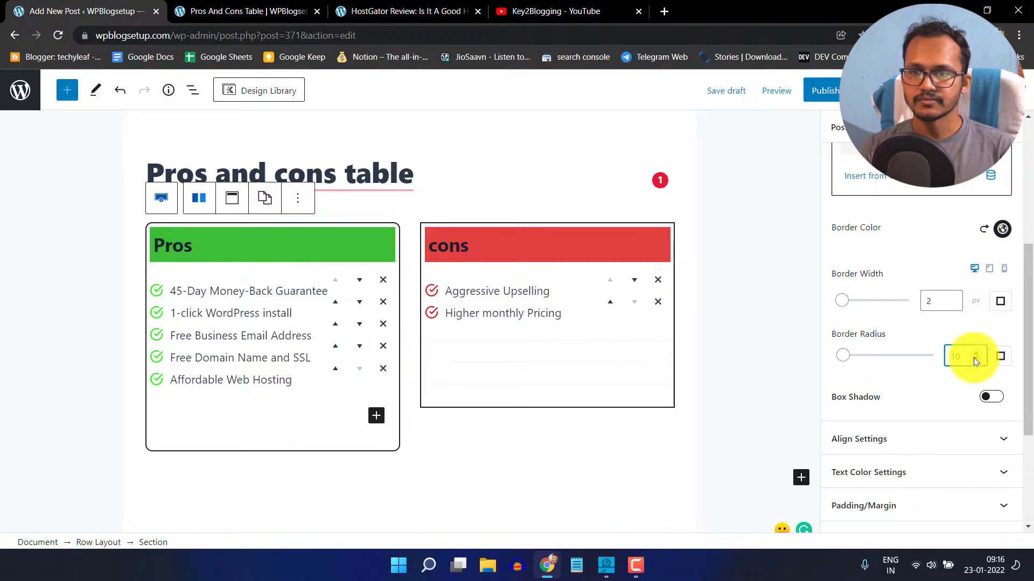
click(973, 358)
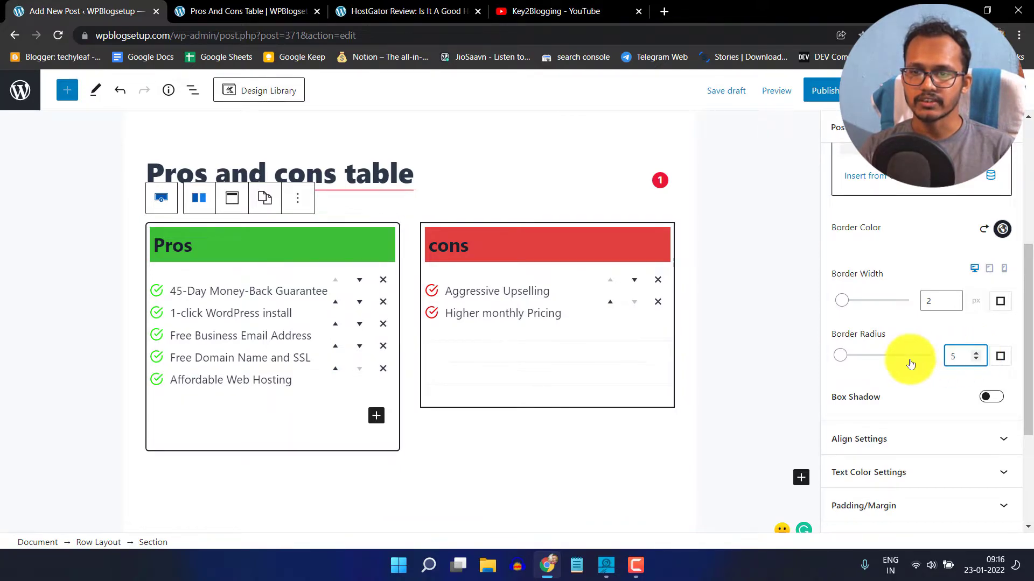
click(992, 397)
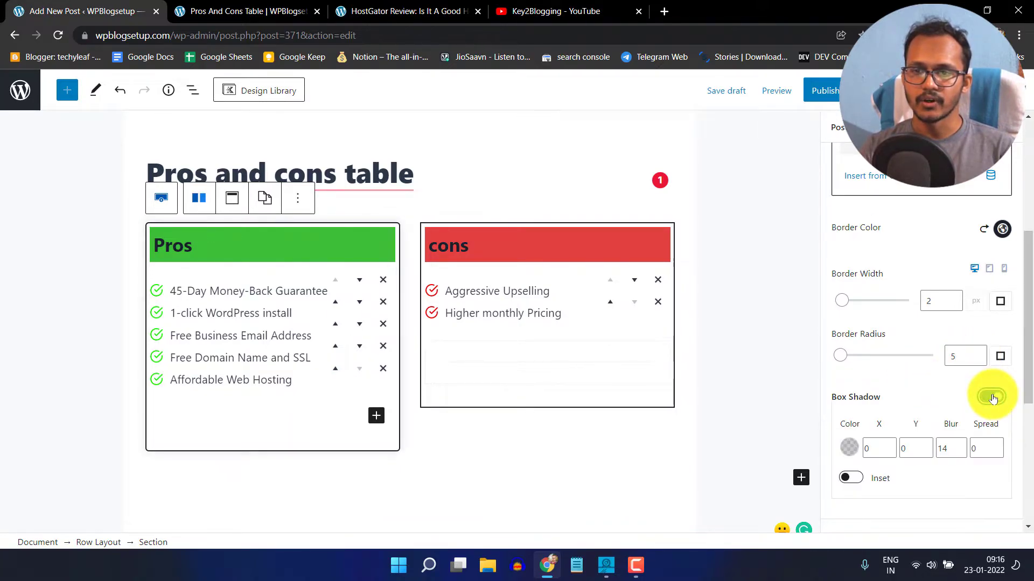
click(651, 233)
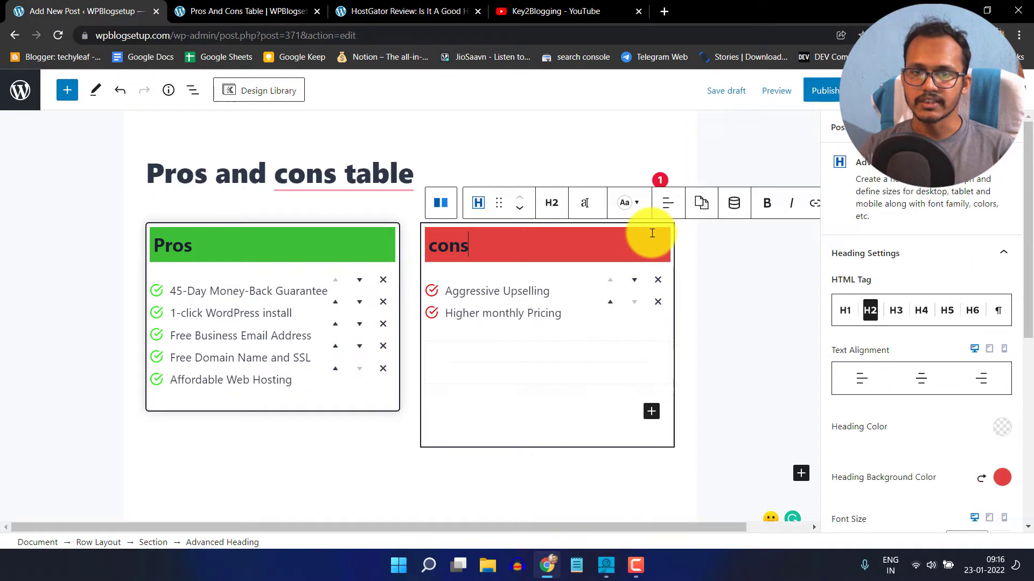
Set the cons section's border radius to 5 and switch on its box shadow.
click(153, 543)
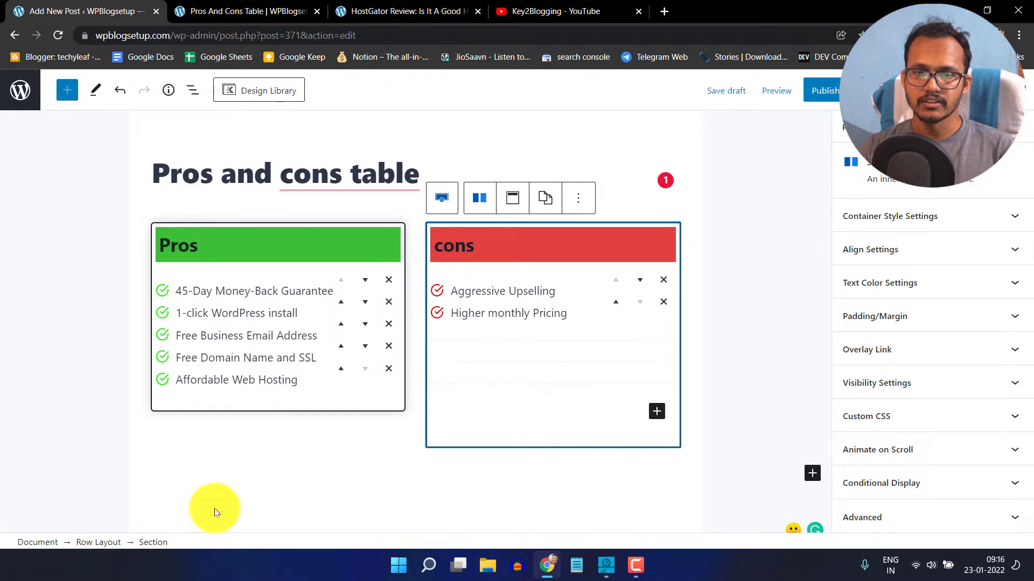
click(973, 221)
scroll(948, 278, down, 4)
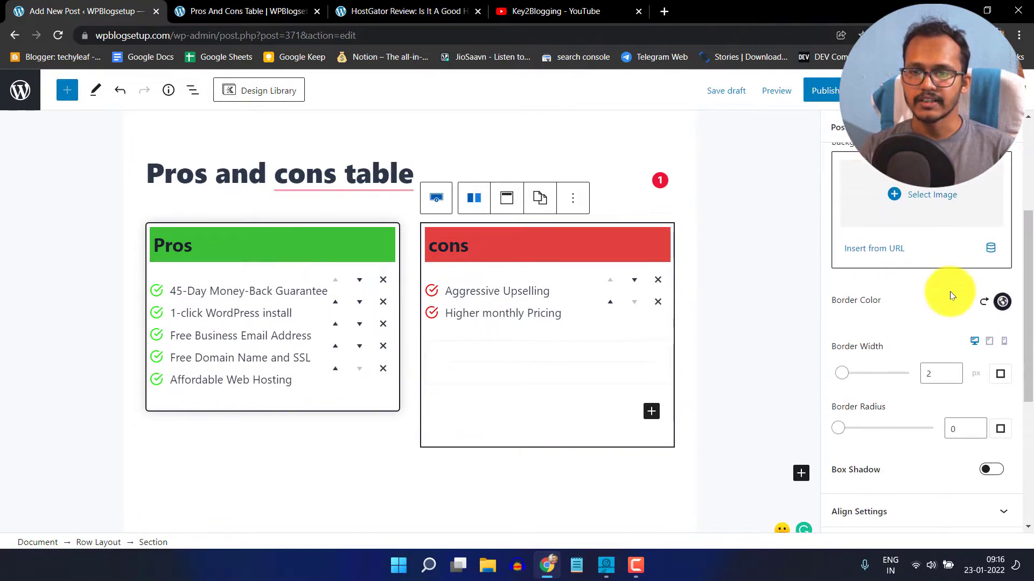
scroll(927, 359, down, 1)
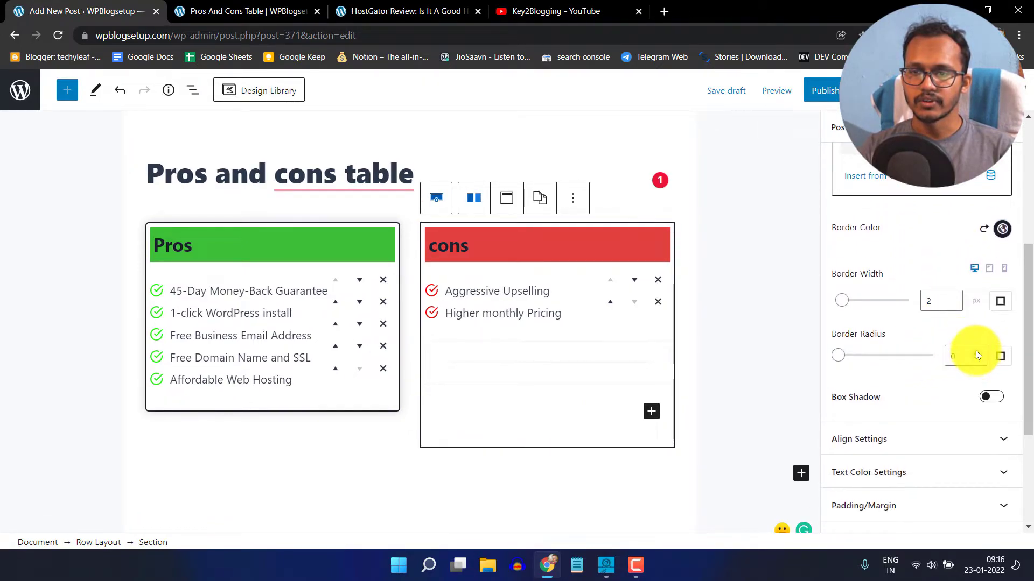
click(975, 350)
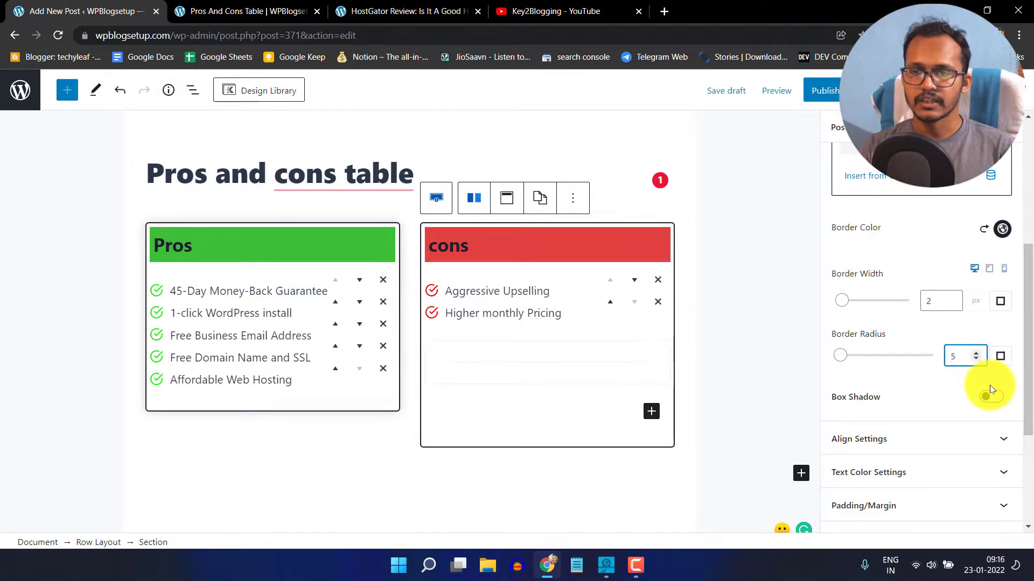
click(991, 398)
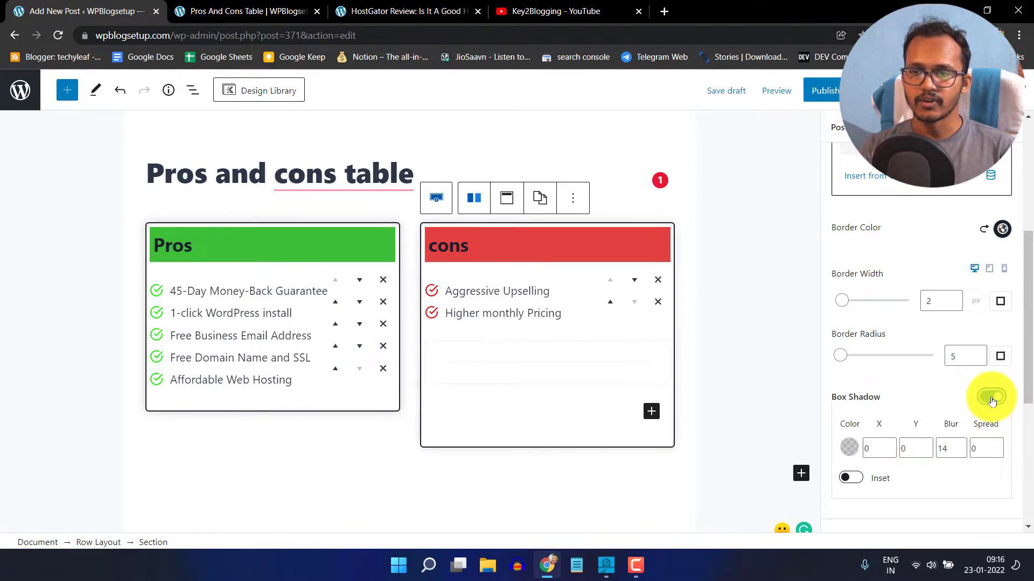
click(773, 253)
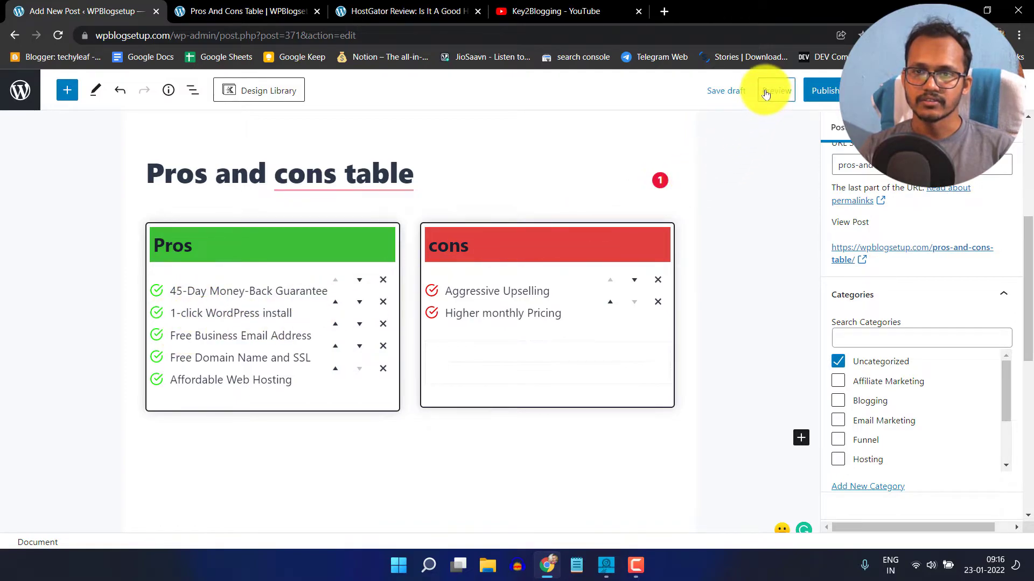
Save the draft, preview the post in a new tab at the table, then go back to the editor.
click(736, 91)
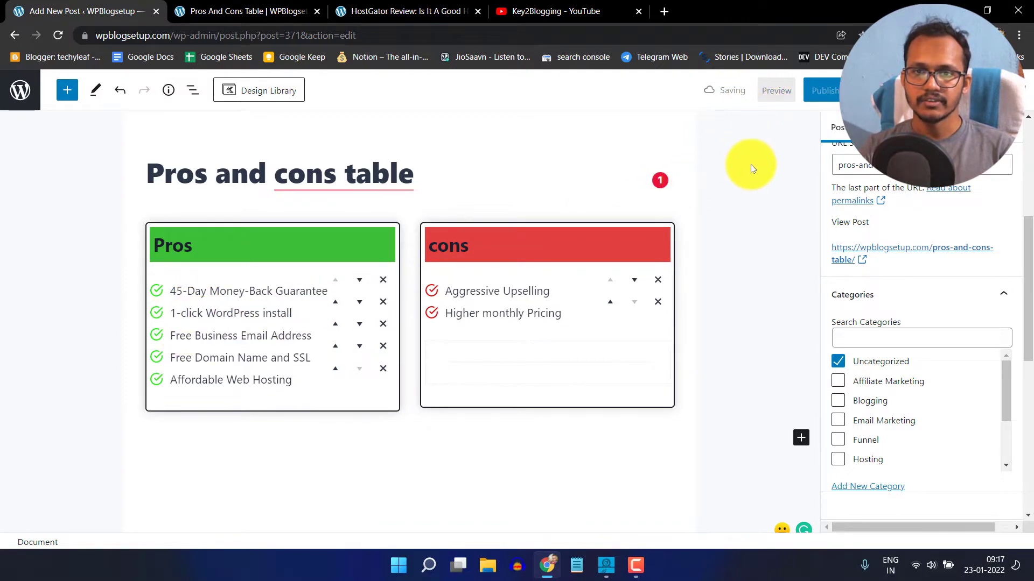
click(774, 93)
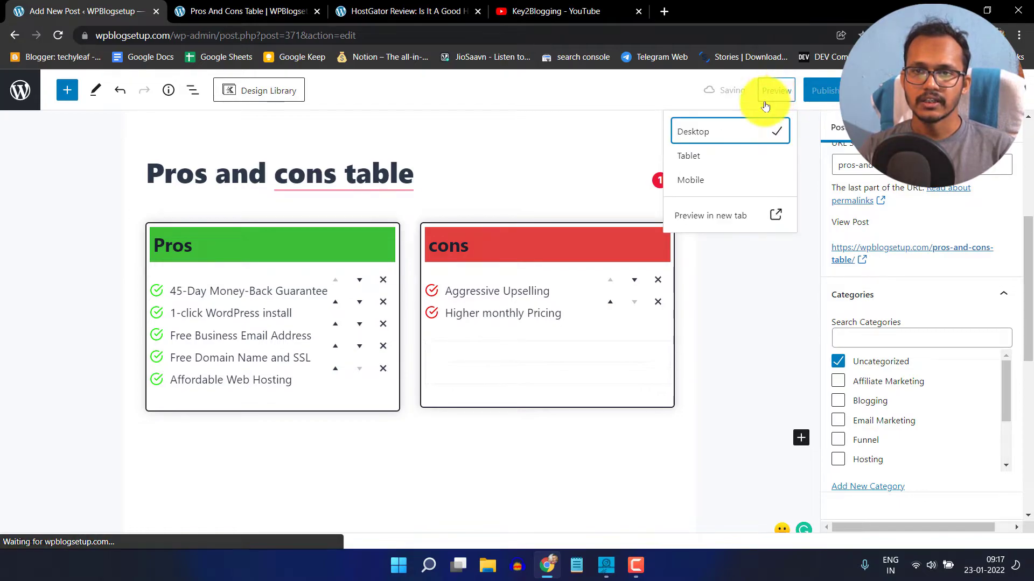
click(713, 214)
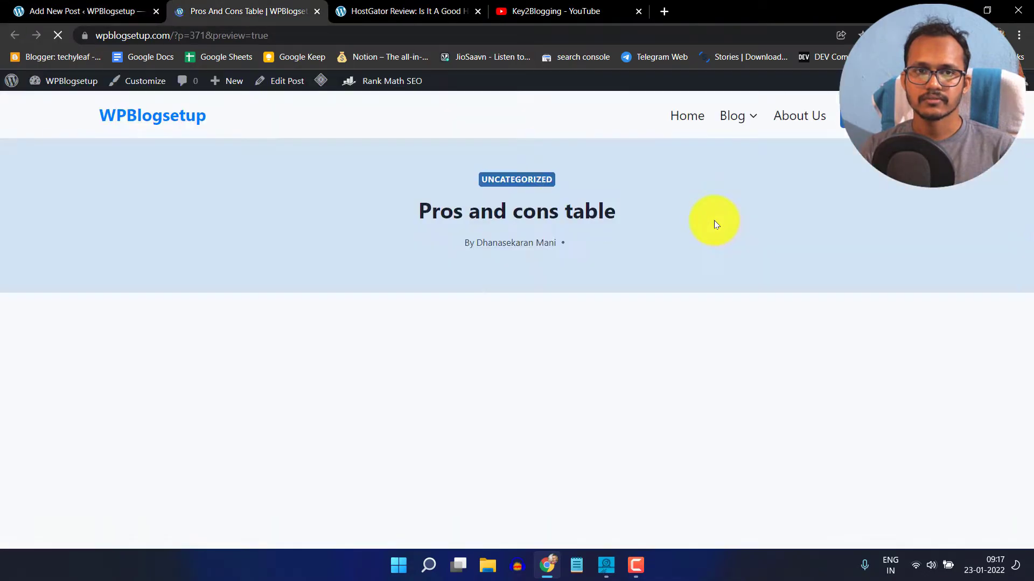
scroll(715, 223, down, 2)
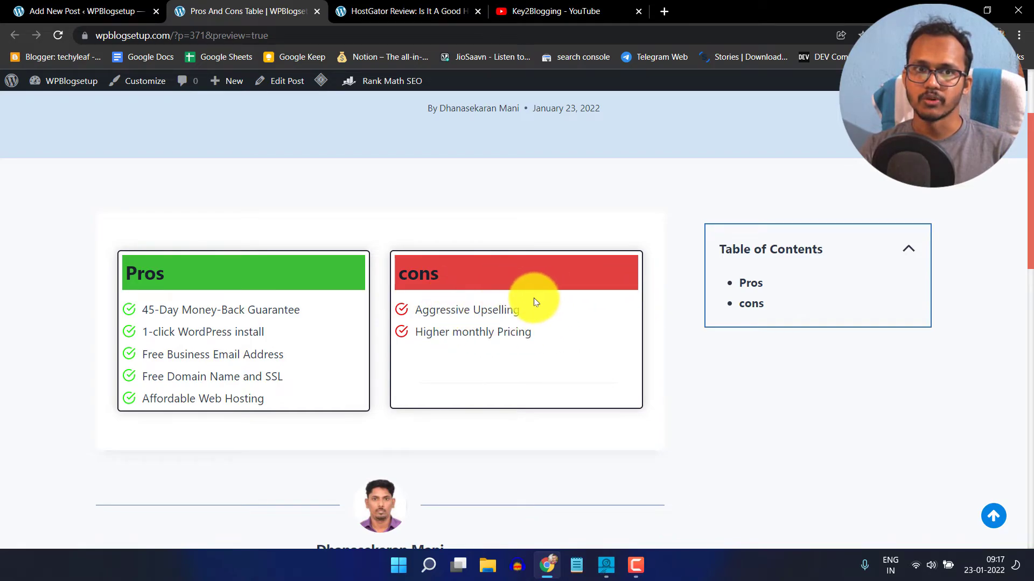
click(118, 11)
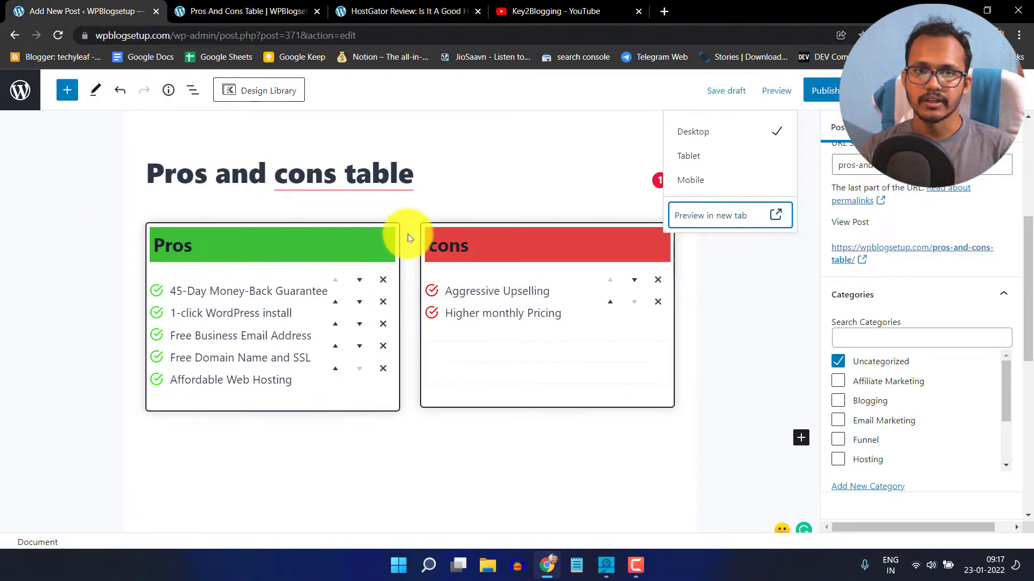
Switch the editor preview to Mobile and select the Pros box section.
click(699, 183)
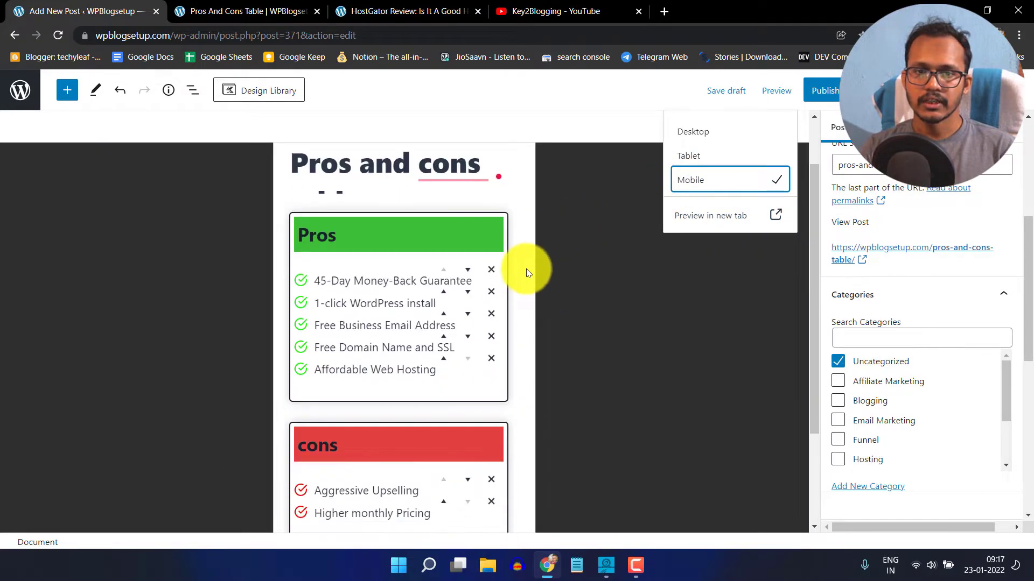
click(520, 218)
click(466, 211)
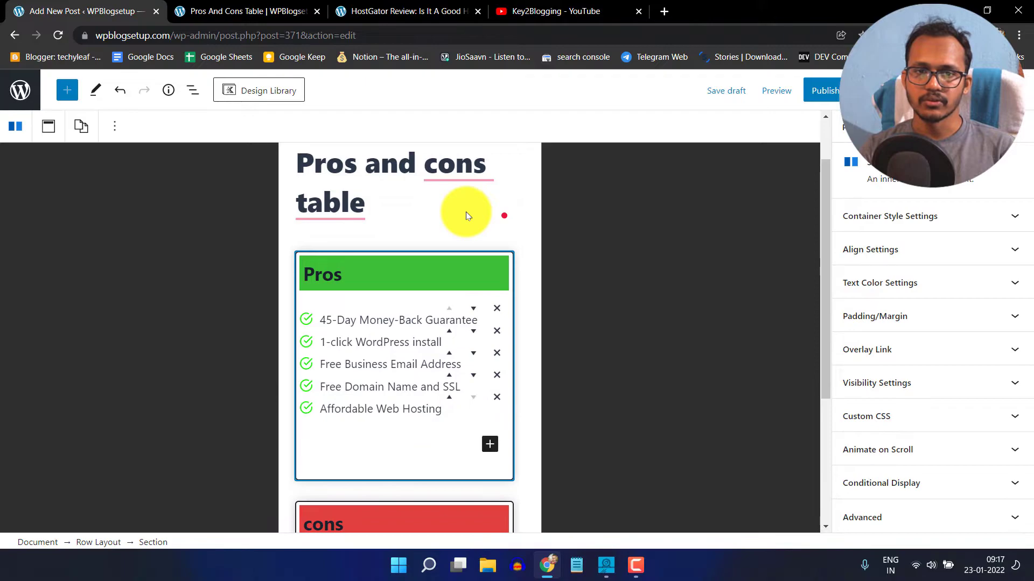
Try 20 px right and left mobile padding on the pros/cons Row Layout, then clear both values.
click(438, 272)
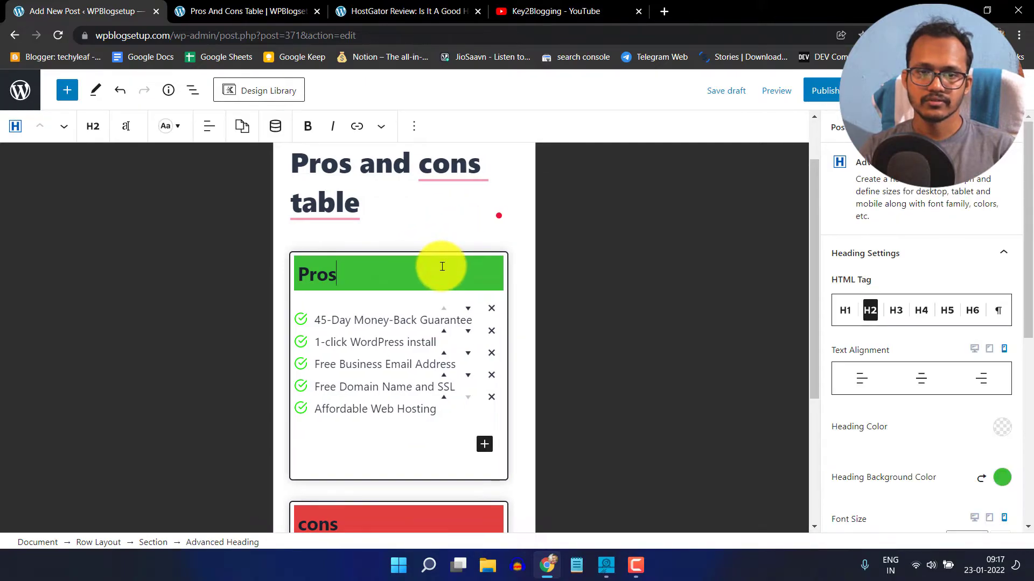
click(102, 543)
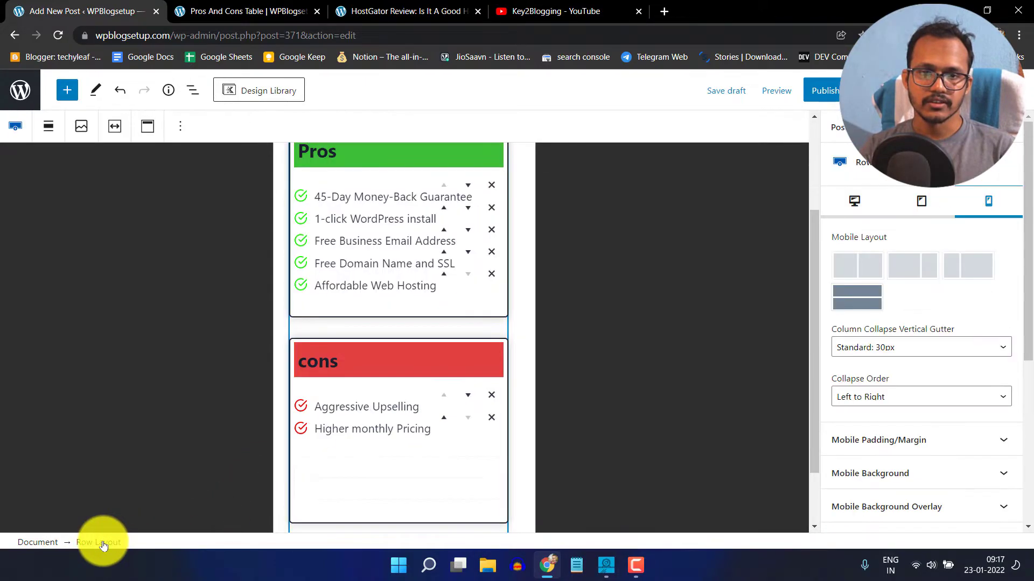
scroll(910, 388, down, 3)
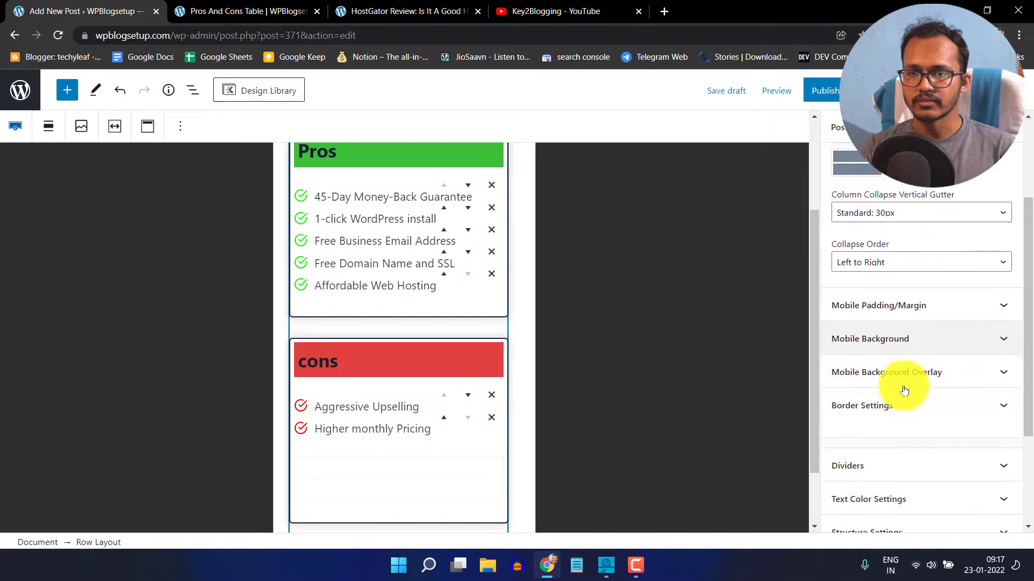
click(917, 303)
click(891, 354)
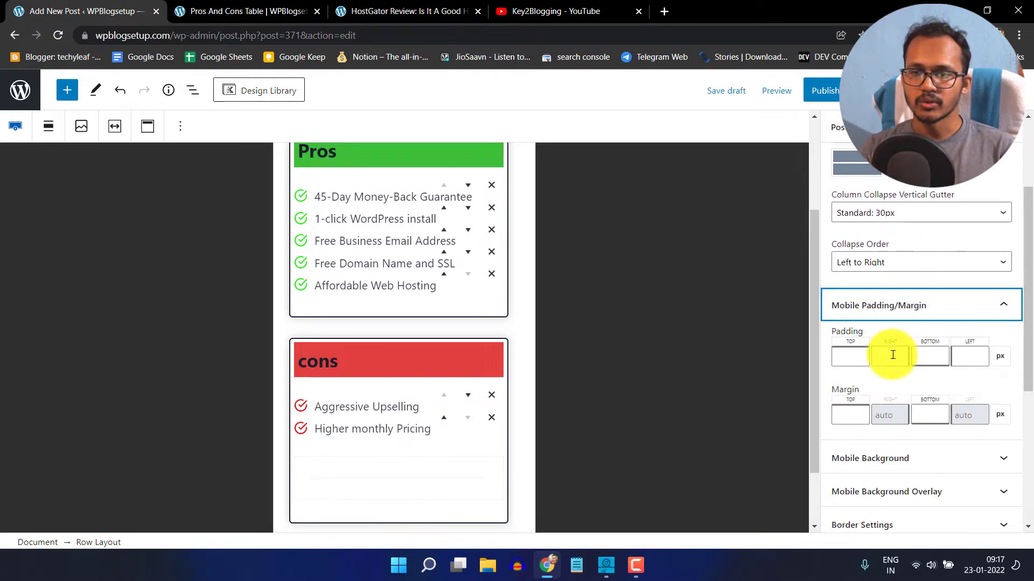
text(20)
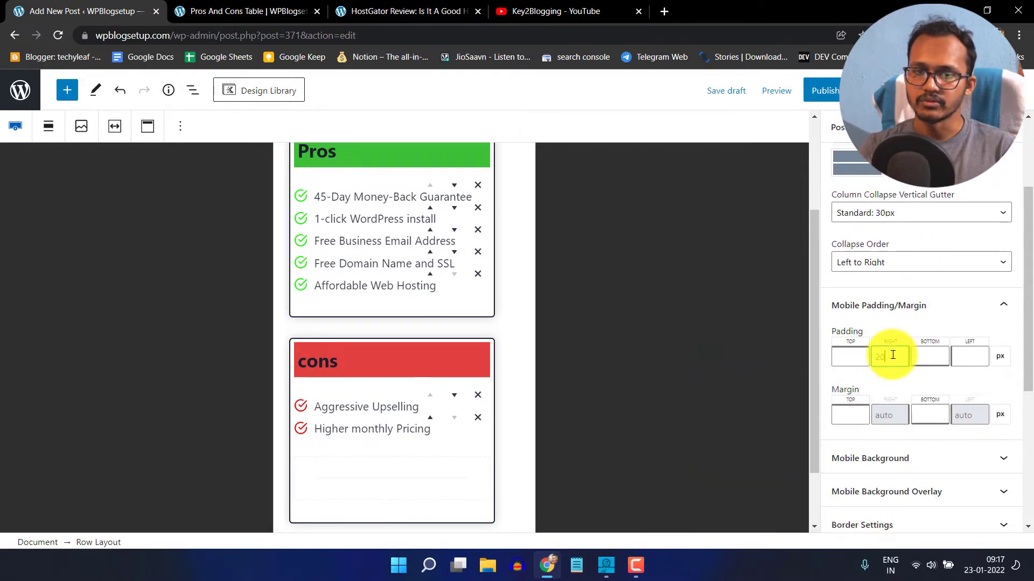
click(970, 355)
text(20)
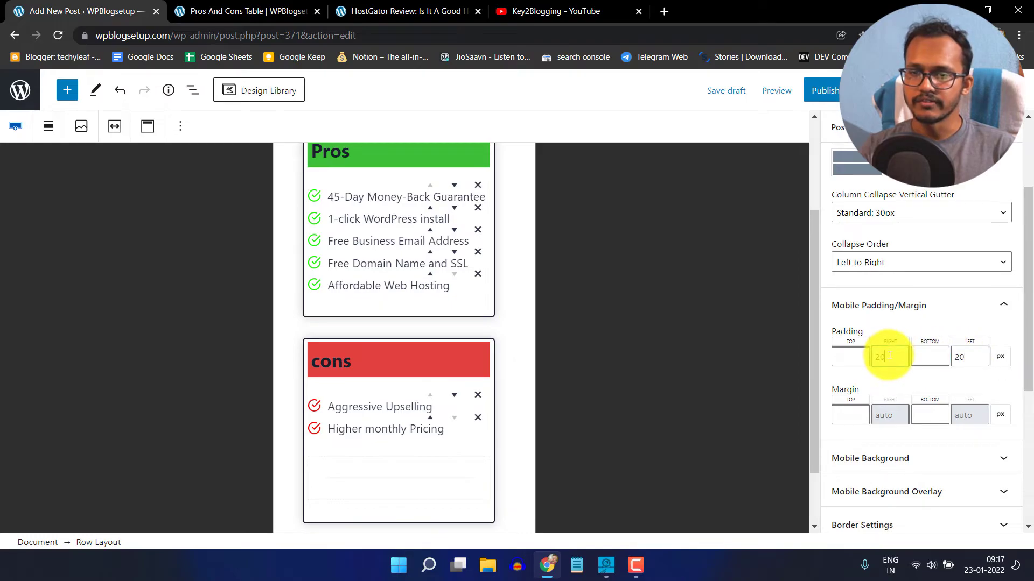
key(BackSpace)
key(BackSpace)
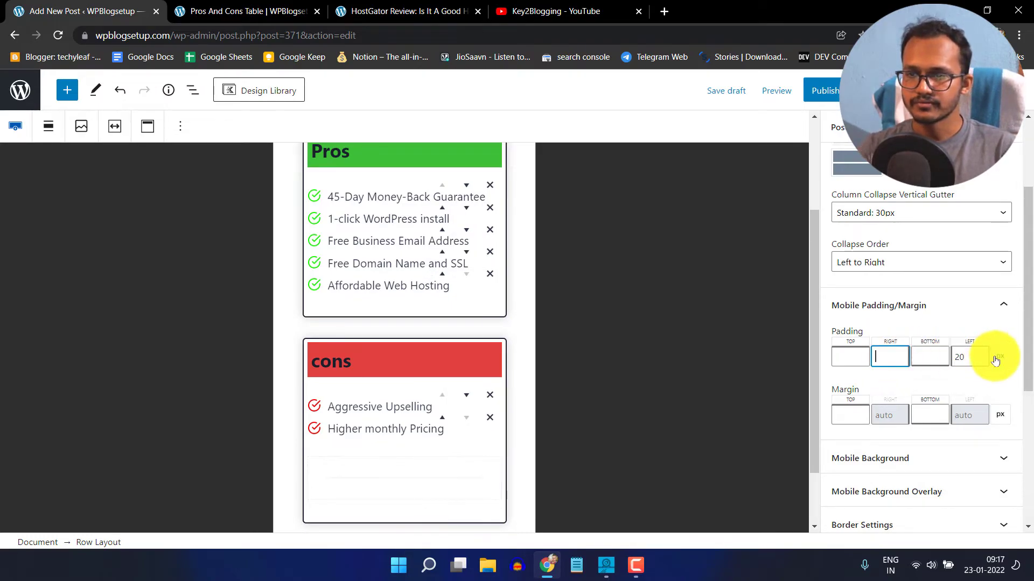
key(BackSpace)
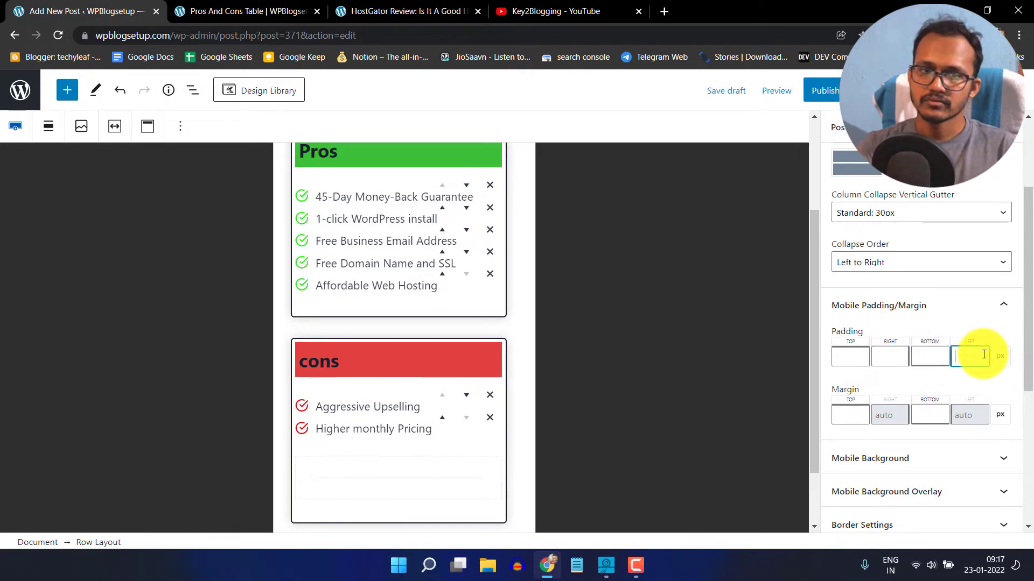
Save the draft and check the post preview in Chrome DevTools' iPhone SE mode.
click(727, 98)
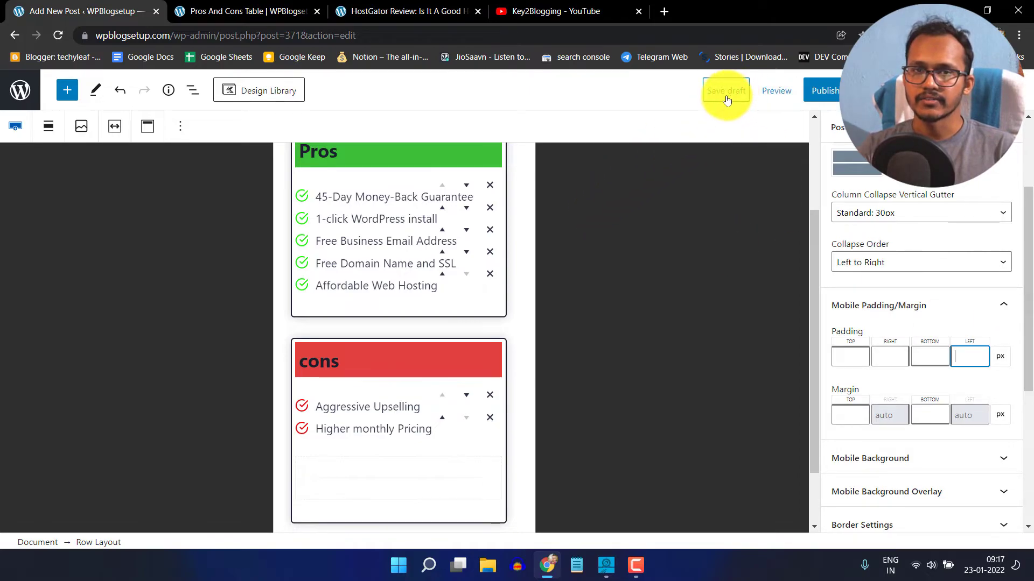
click(250, 11)
right_click(244, 219)
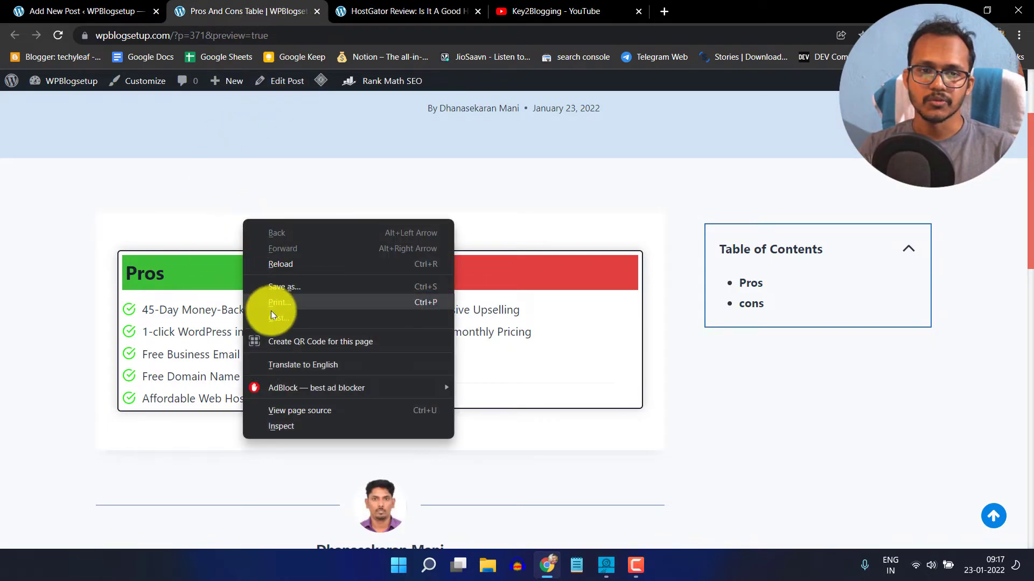
click(285, 427)
key(ctrl+shift+i)
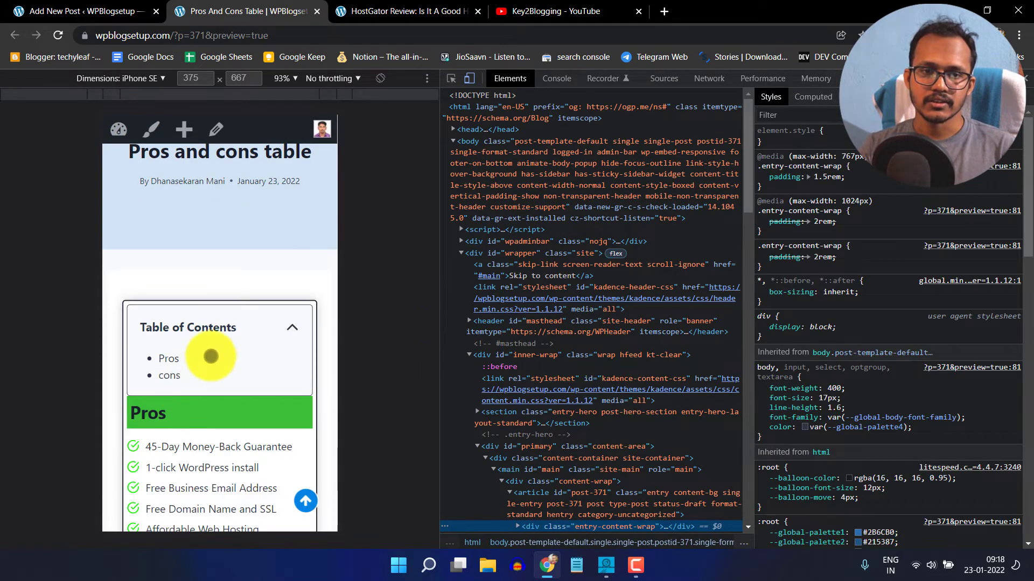
scroll(265, 380, down, 3)
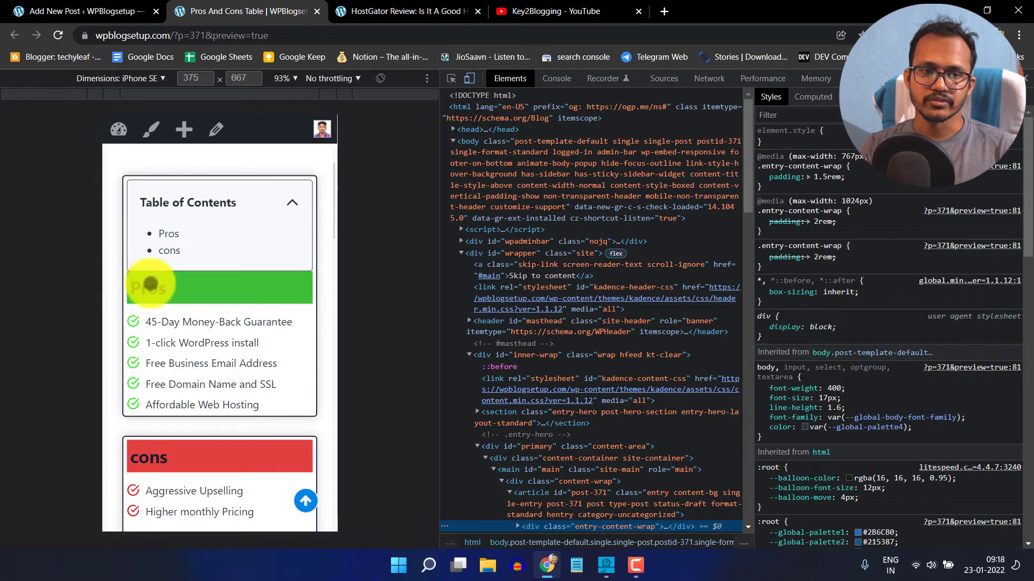
scroll(138, 335, up, 1)
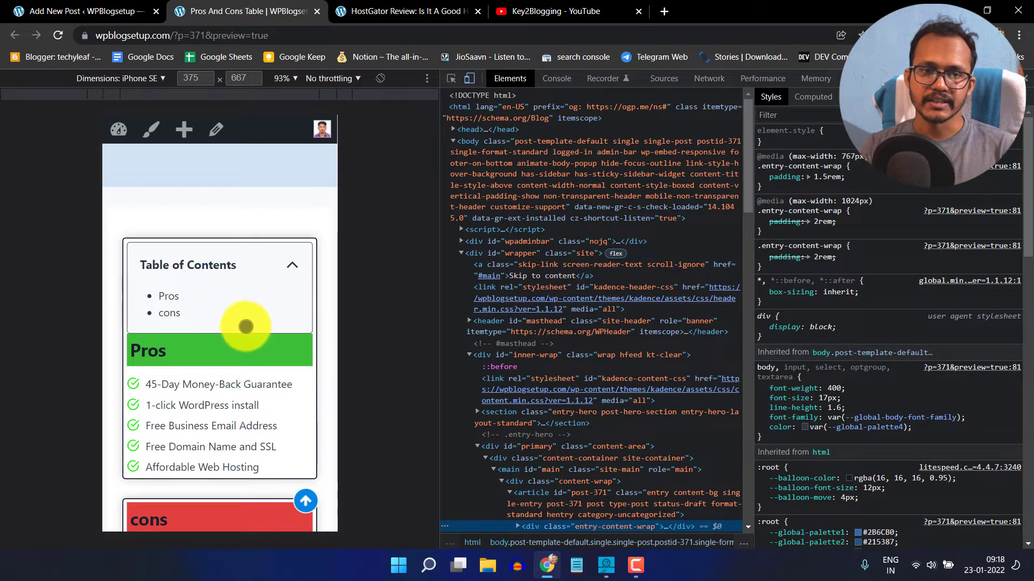
click(104, 12)
Give the pros/cons row 20 px right and left mobile padding and save the draft.
scroll(486, 269, up, 1)
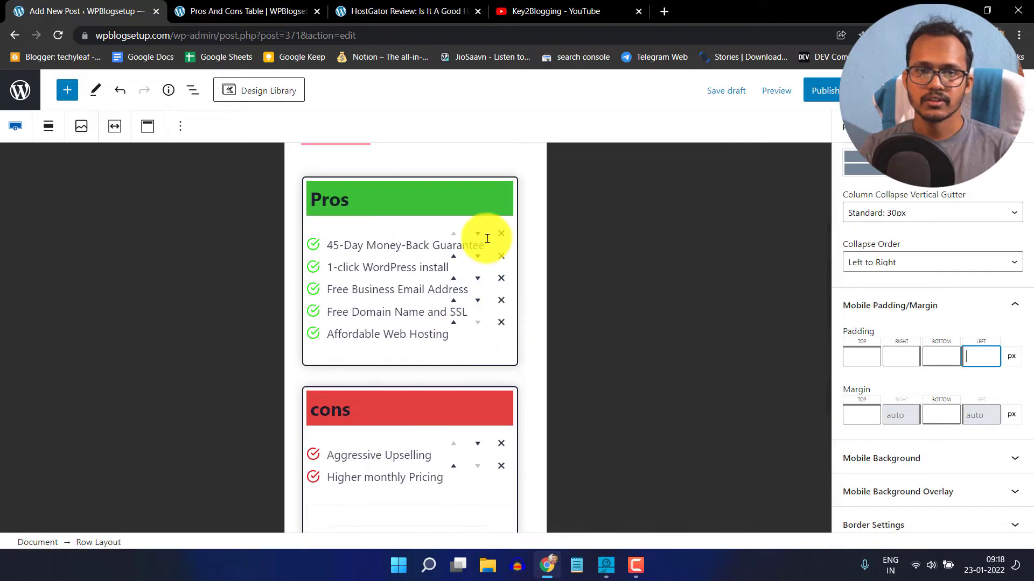
click(489, 206)
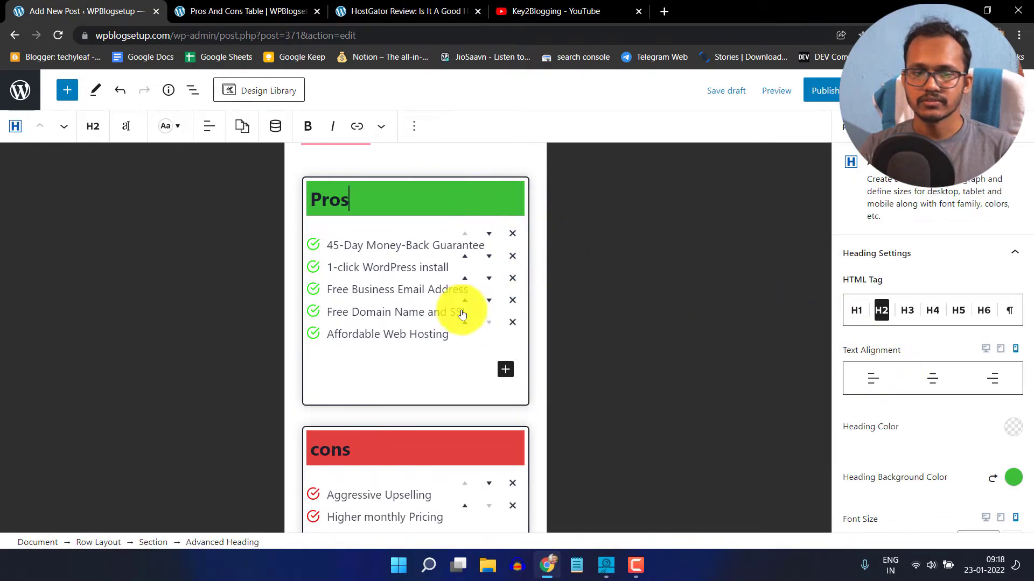
click(107, 542)
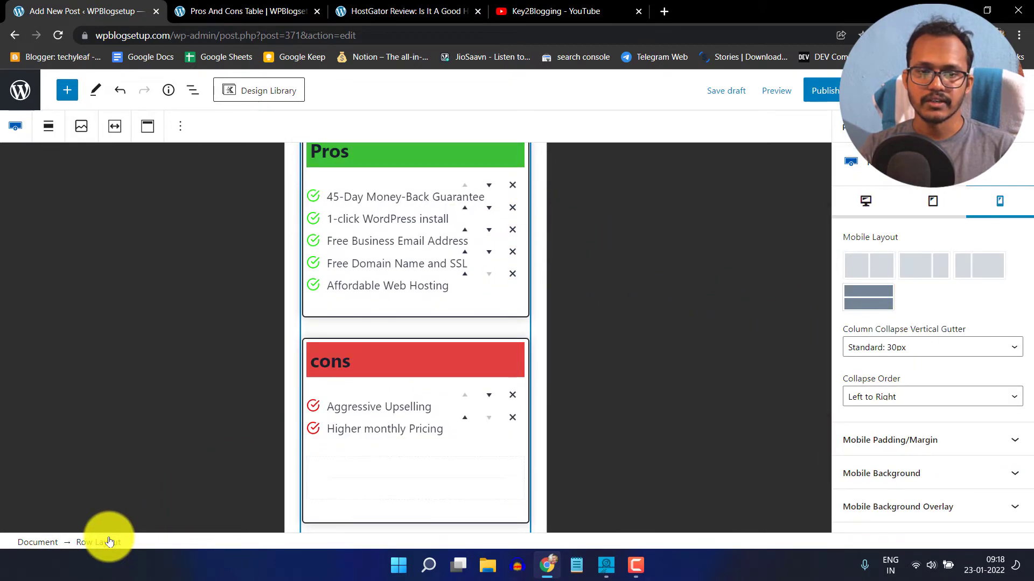
click(905, 439)
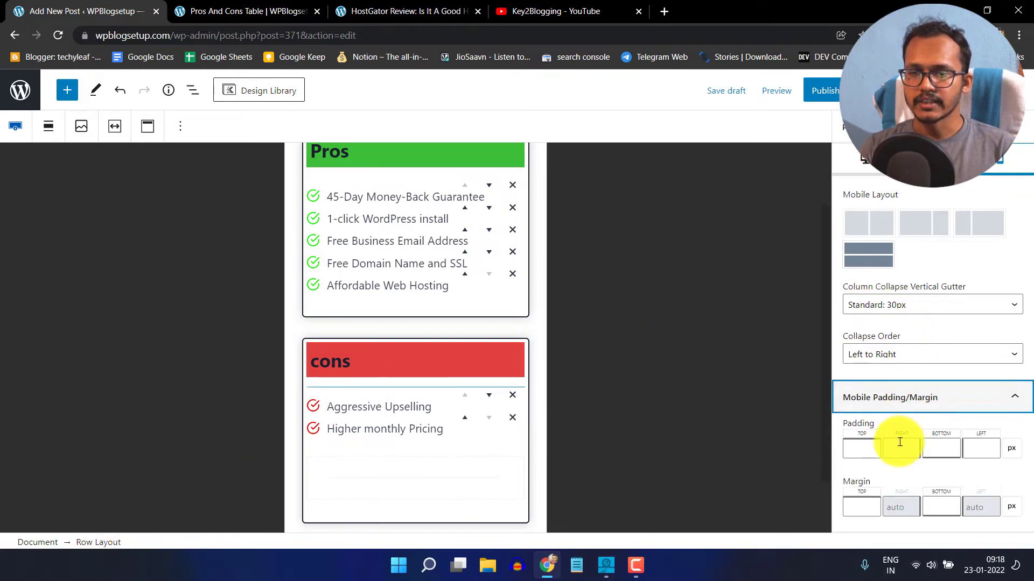
click(906, 444)
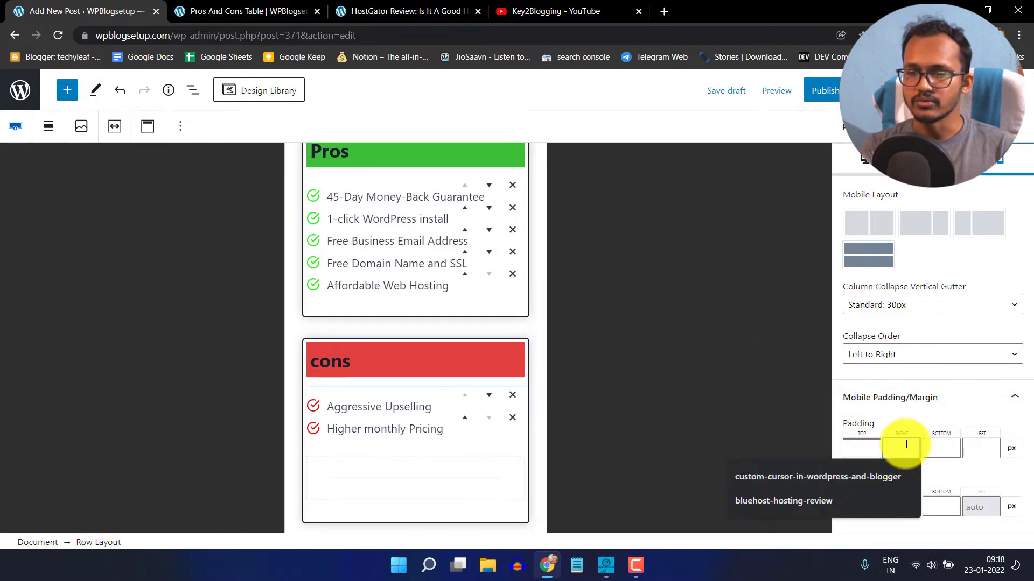
text(20)
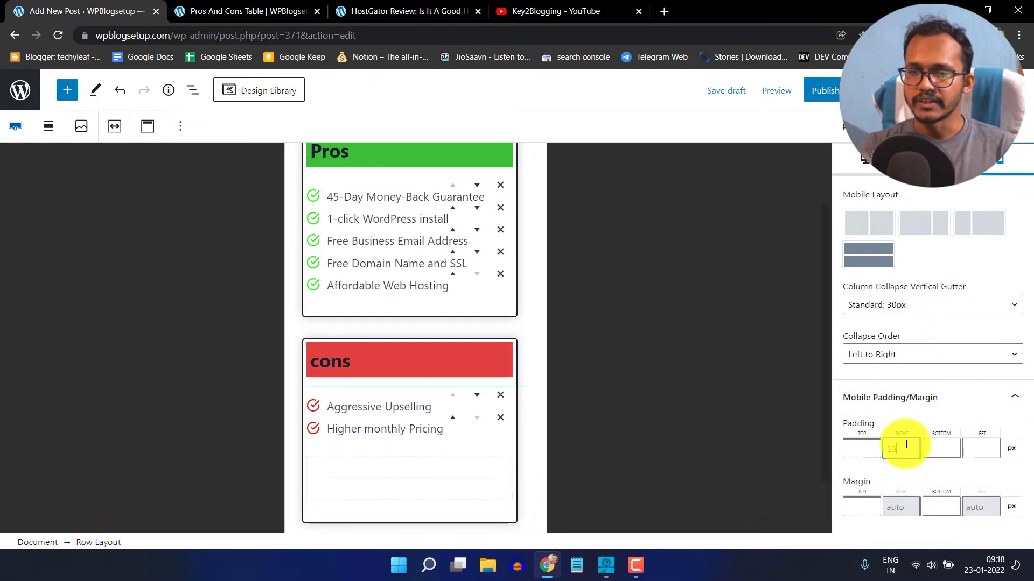
click(983, 449)
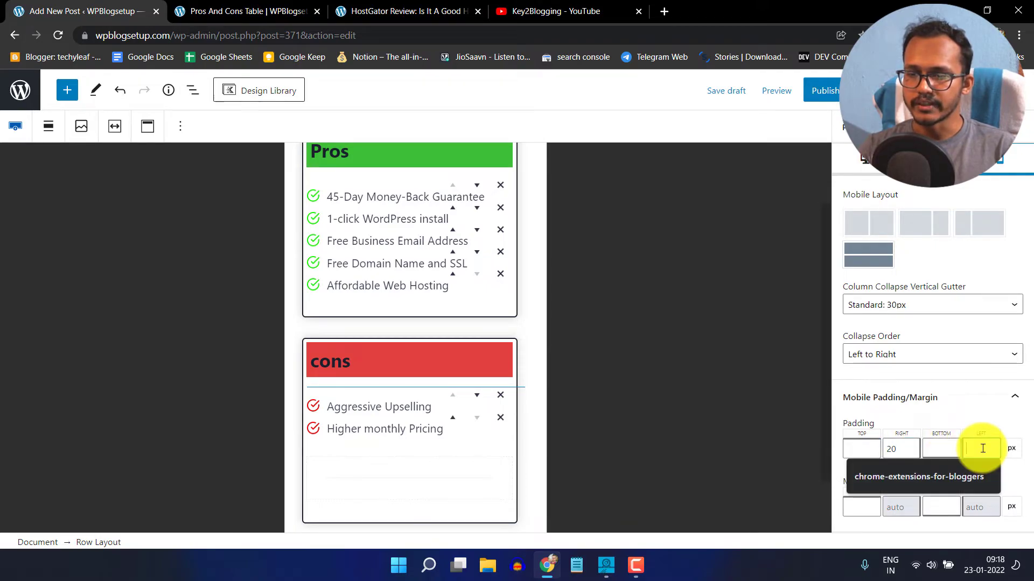
text(20)
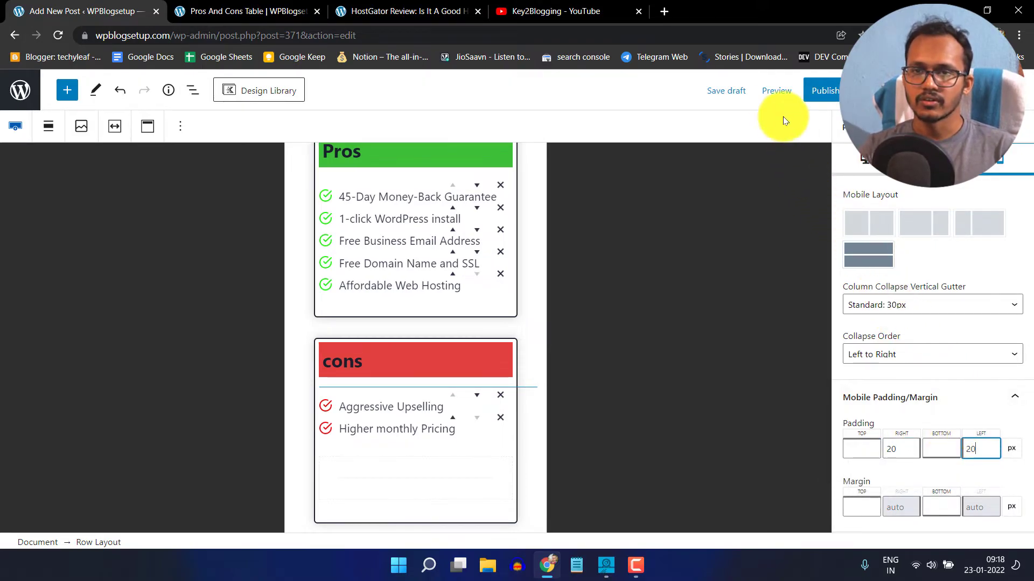
click(729, 92)
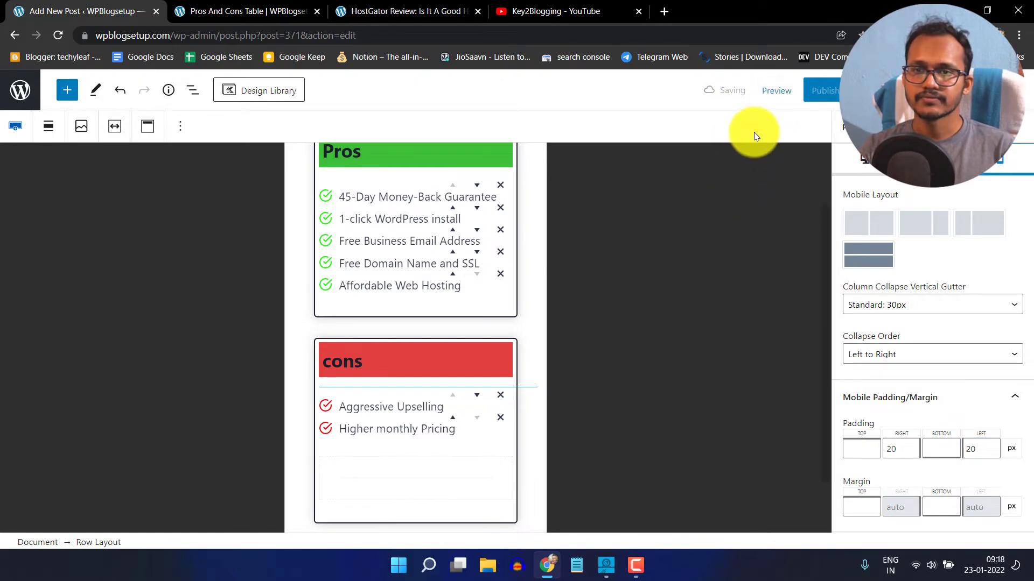
click(772, 96)
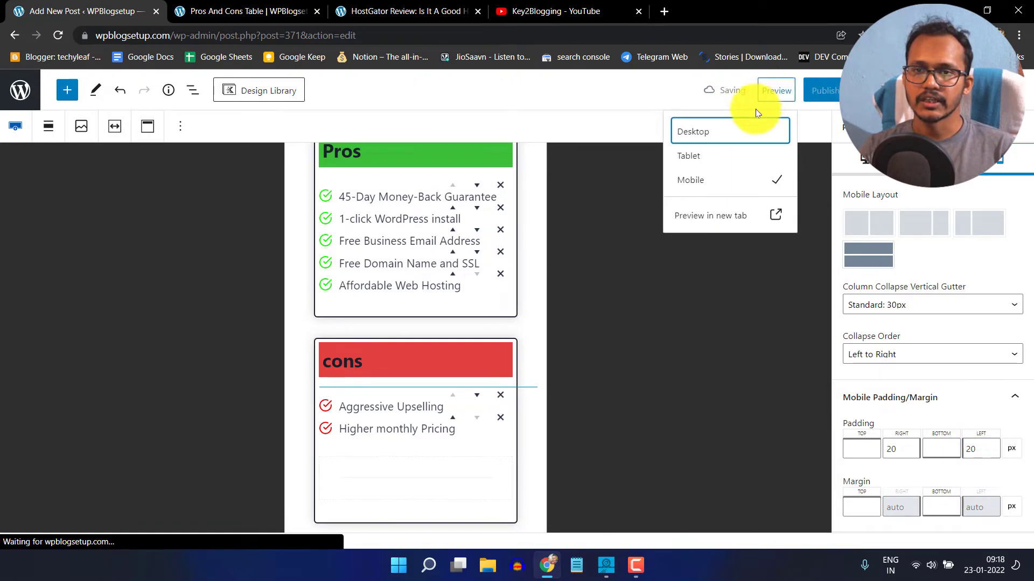
Open the preview in a new tab and scroll through the iPhone SE layout.
click(700, 213)
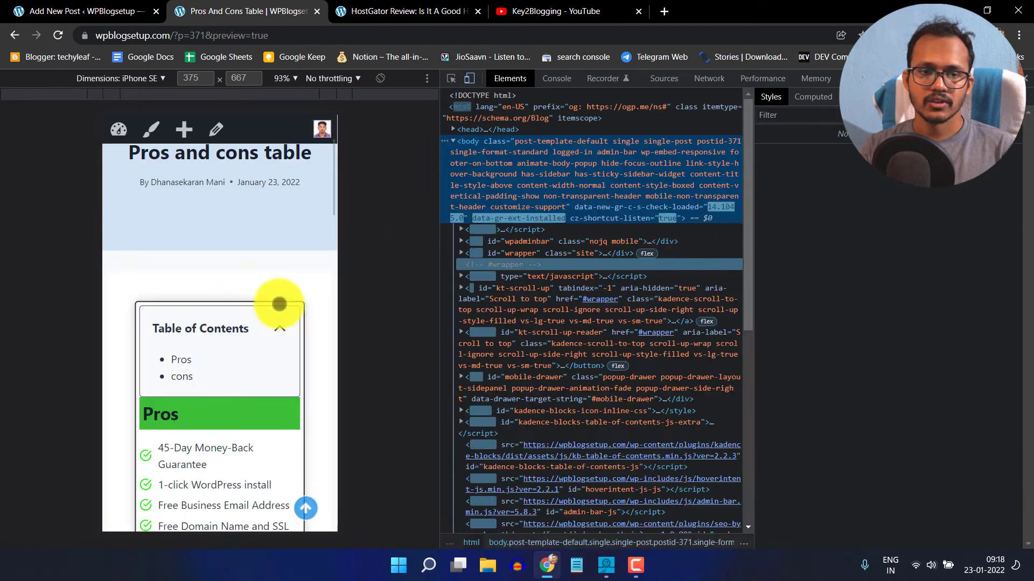
scroll(277, 299, down, 4)
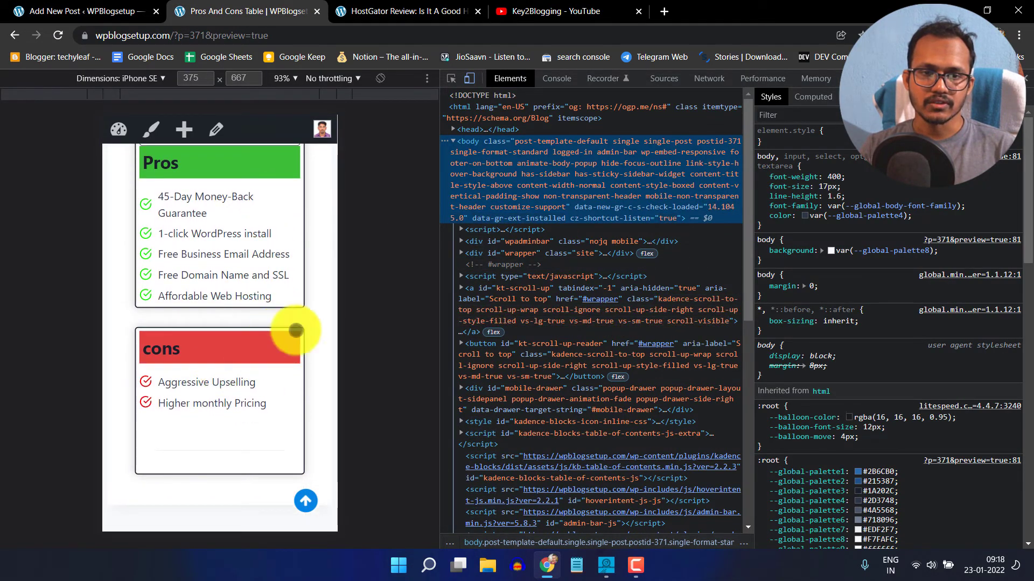
scroll(295, 332, up, 6)
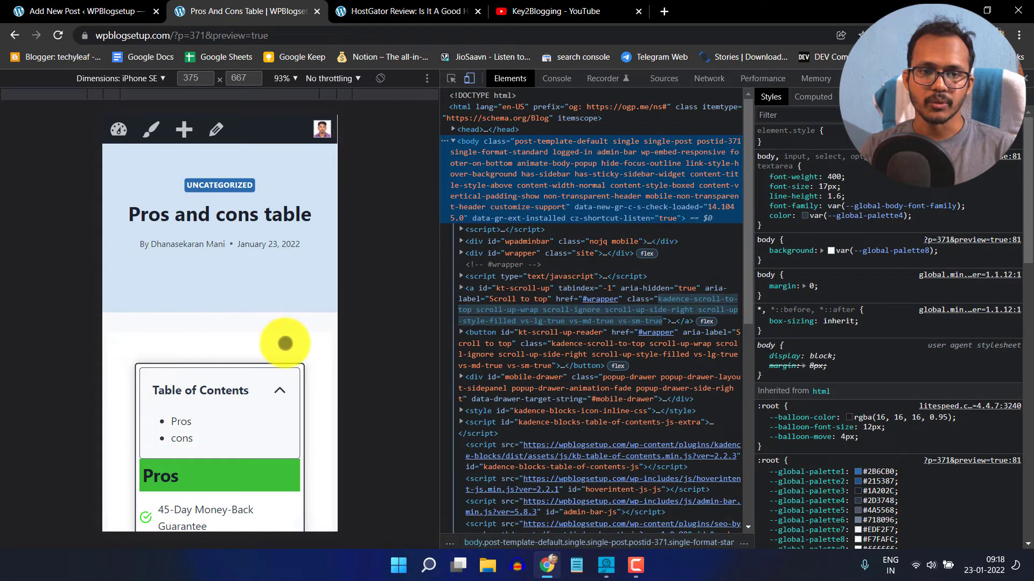
scroll(284, 344, down, 1)
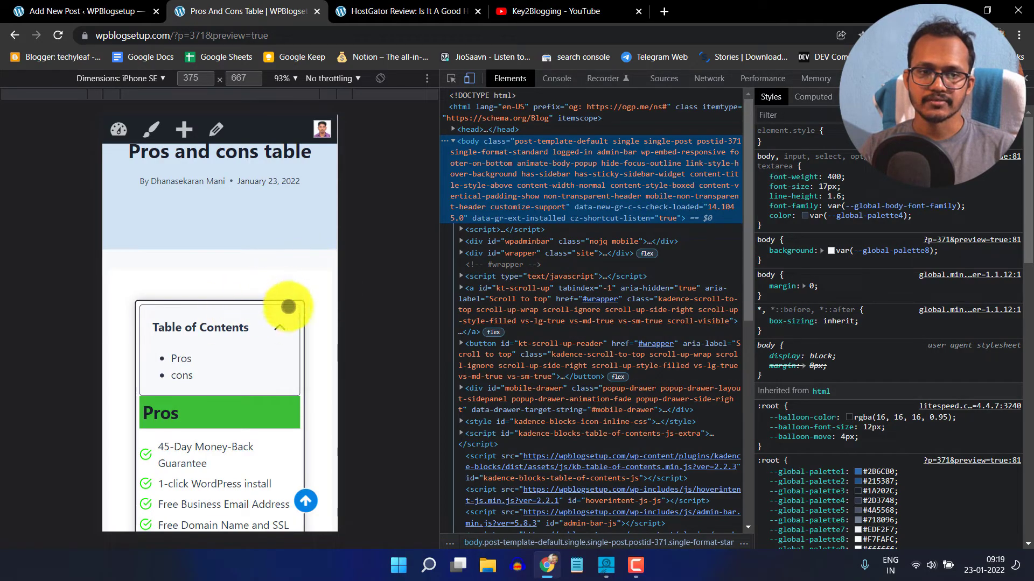
scroll(284, 305, down, 2)
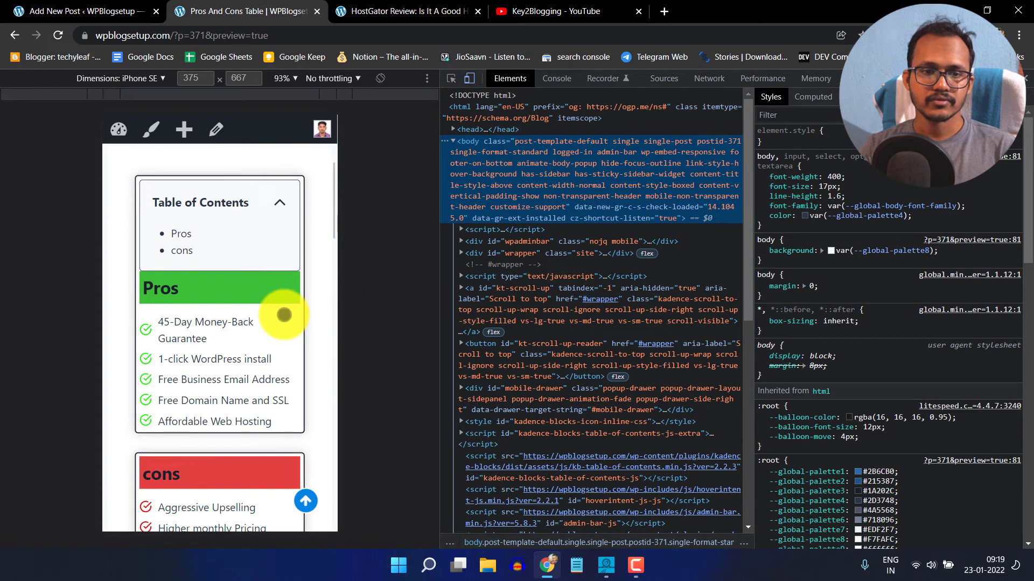
Close DevTools to check the page at desktop width, then return to the editor.
click(1024, 78)
scroll(644, 364, up, 1)
scroll(644, 363, up, 1)
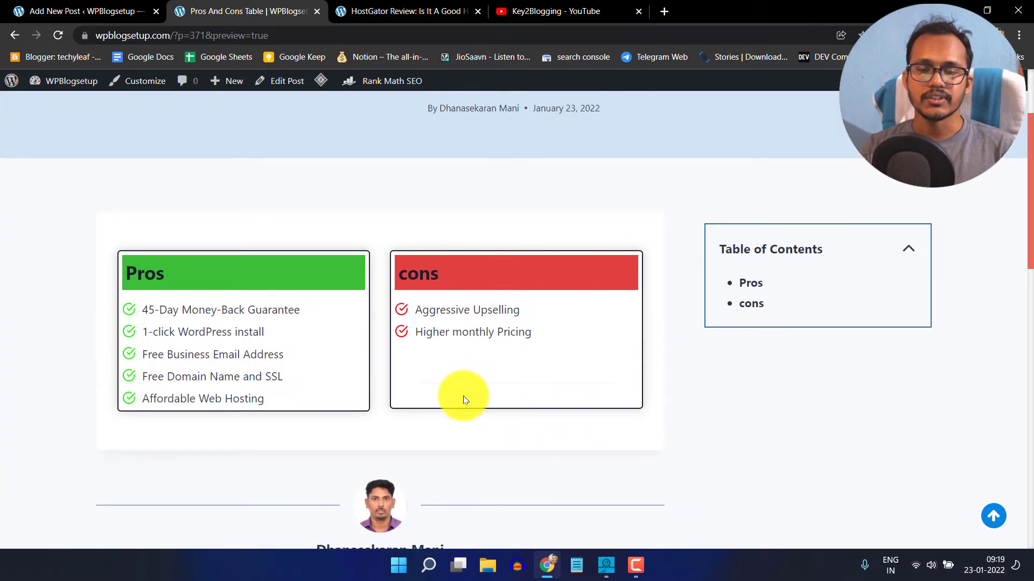
scroll(463, 396, up, 1)
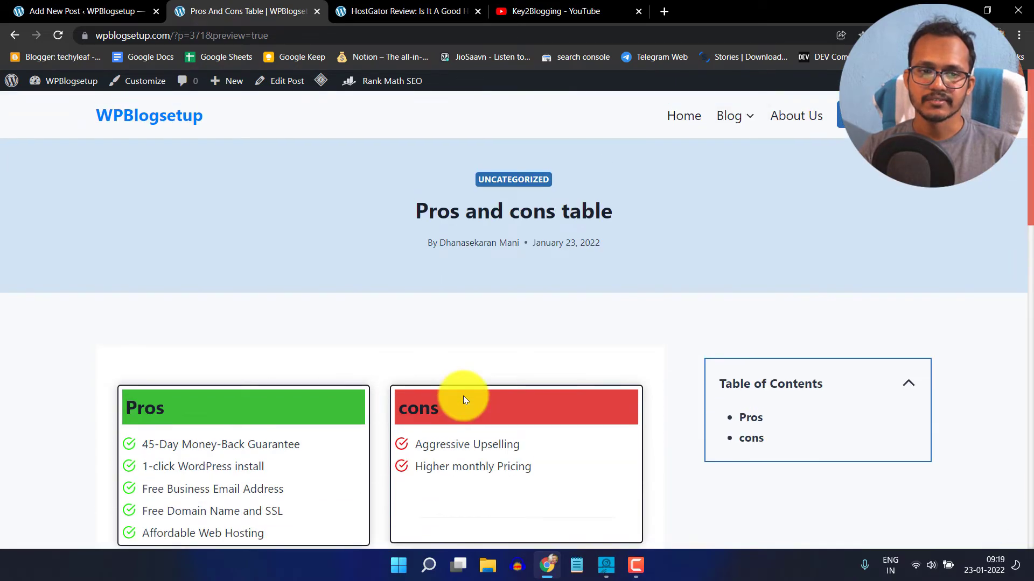
scroll(454, 385, down, 1)
click(102, 12)
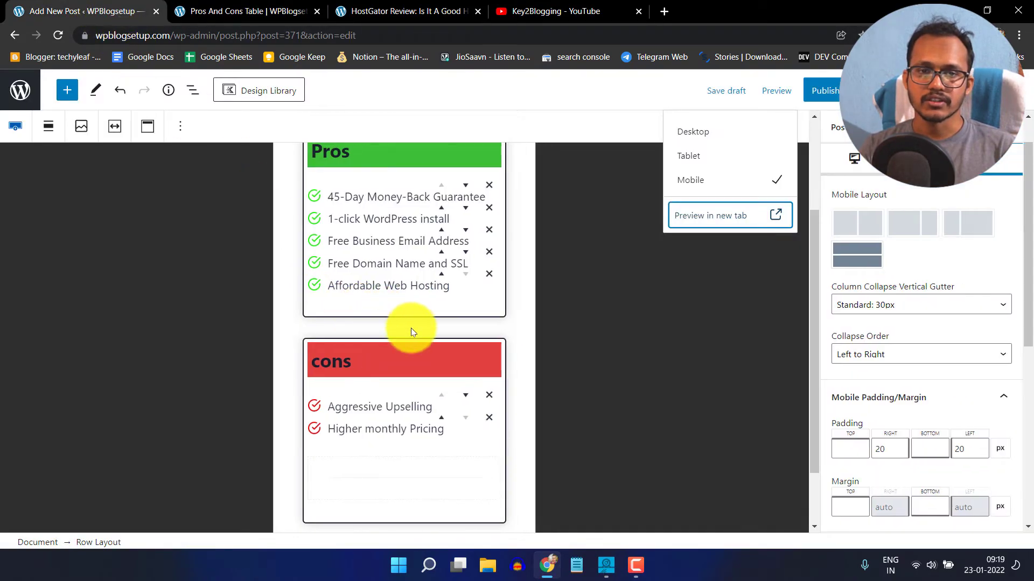
Switch the editor back to the Desktop layout.
click(861, 90)
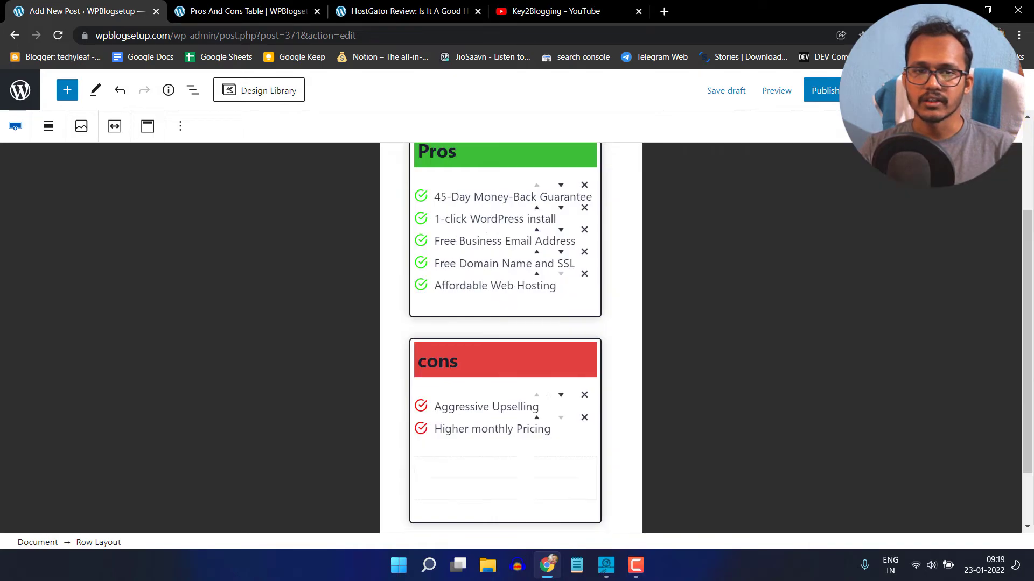
click(774, 91)
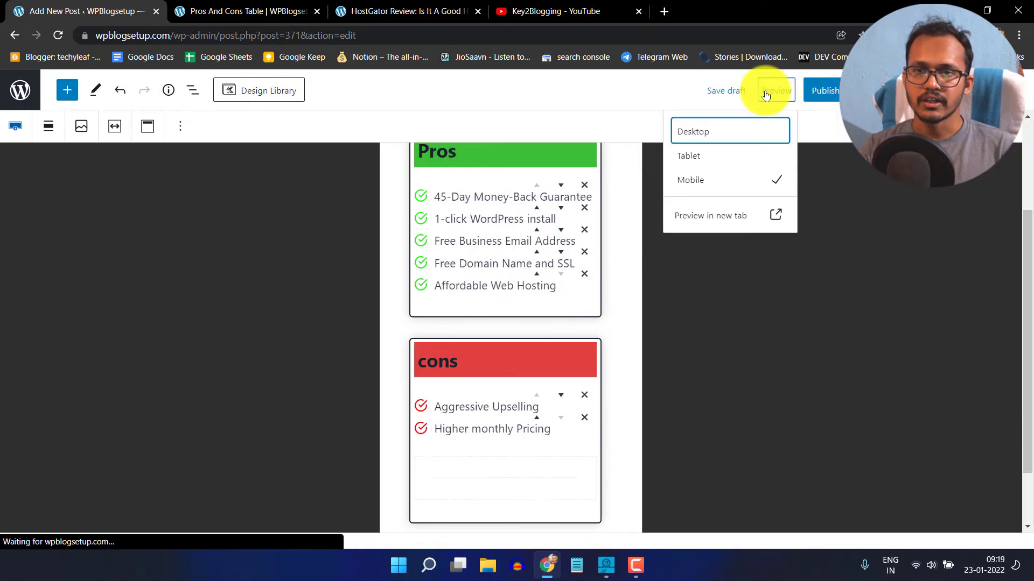
click(715, 140)
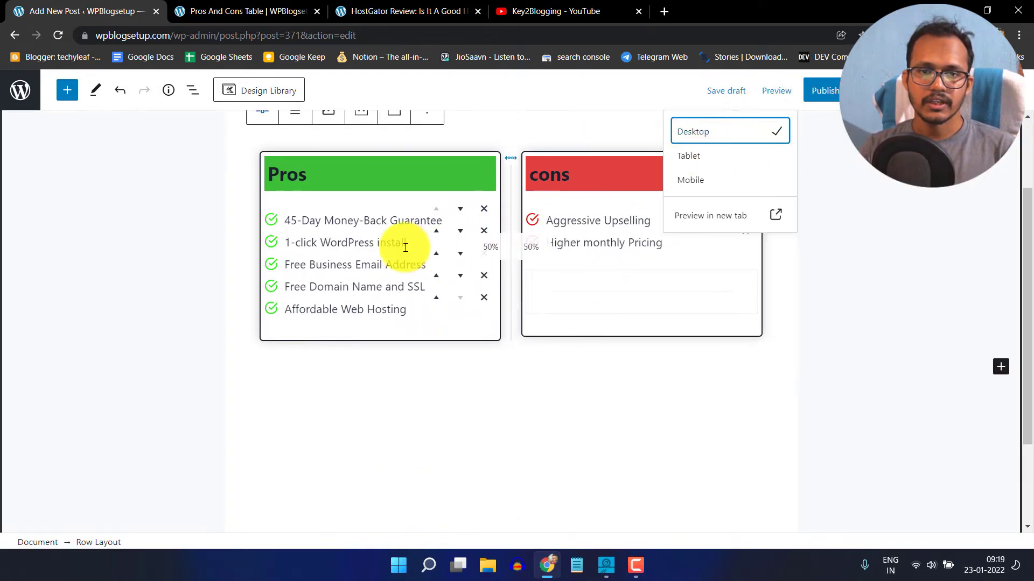
Give the Pros section a light grey EDF2F7 container background.
scroll(501, 312, up, 2)
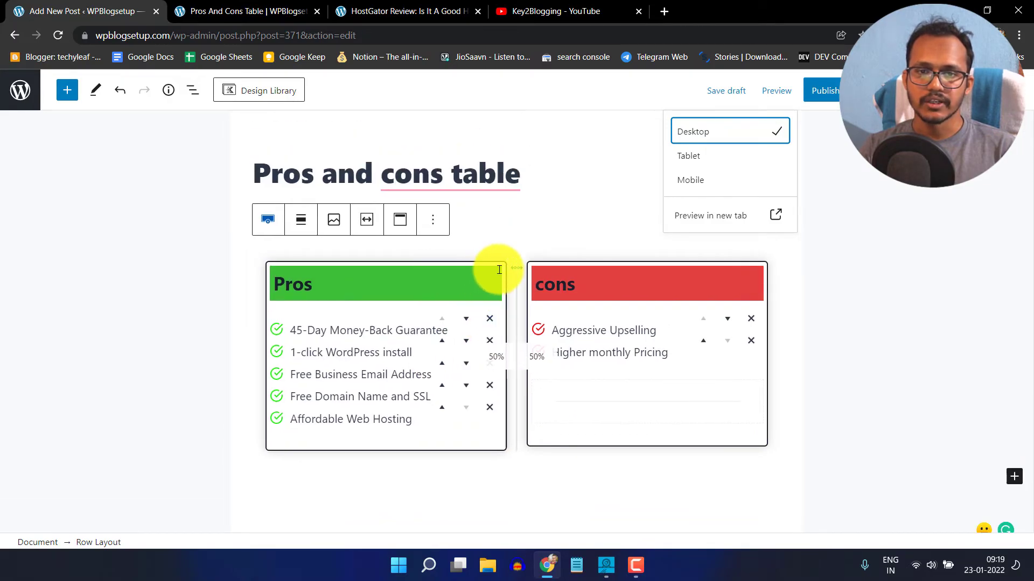
click(495, 273)
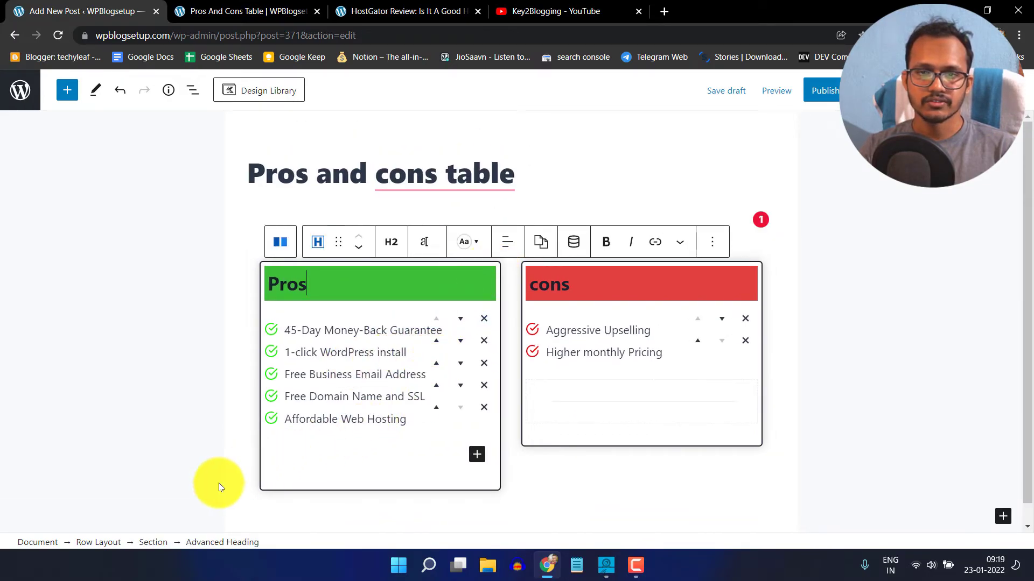
click(864, 90)
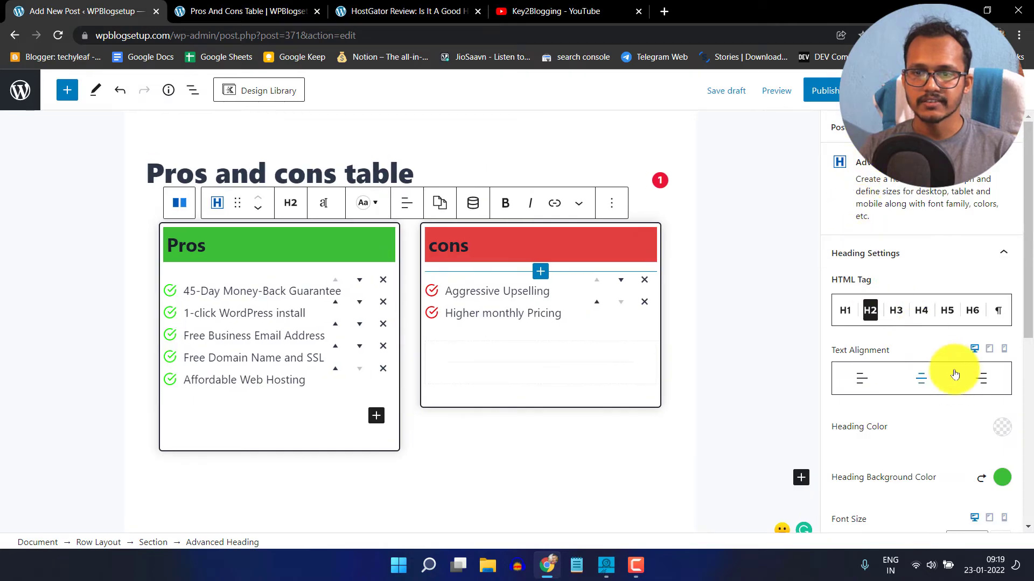
scroll(914, 375, down, 2)
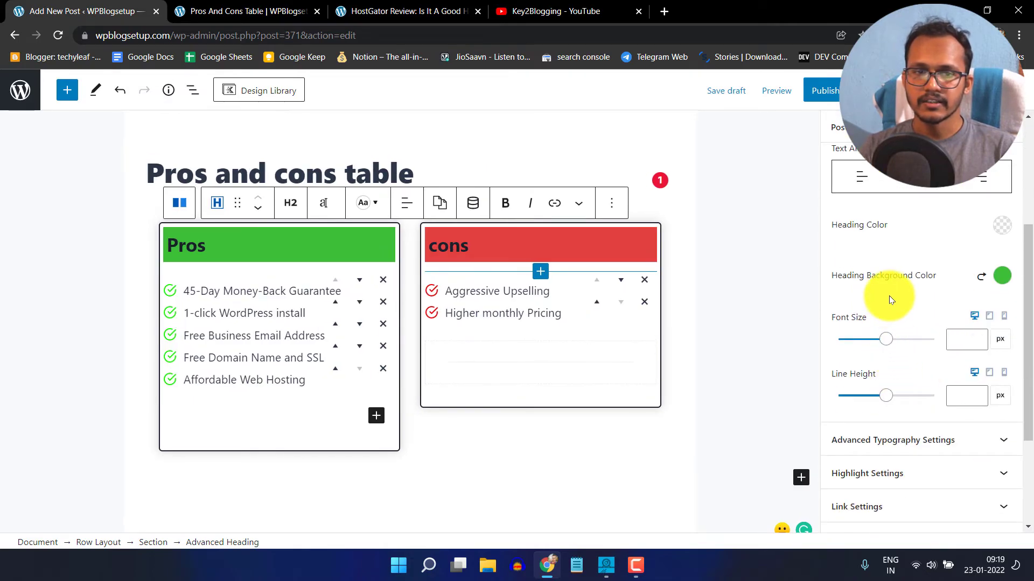
click(152, 542)
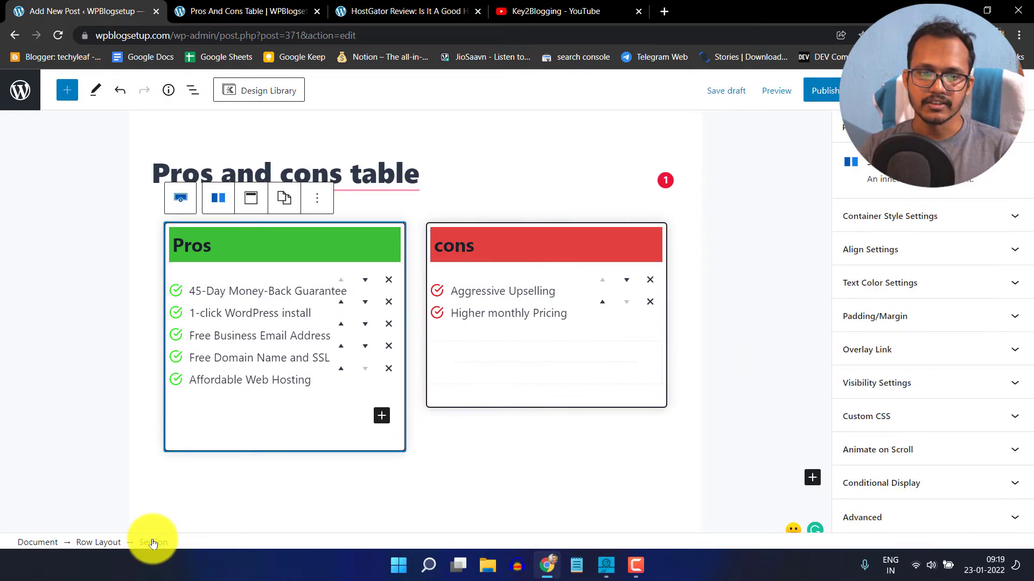
click(906, 217)
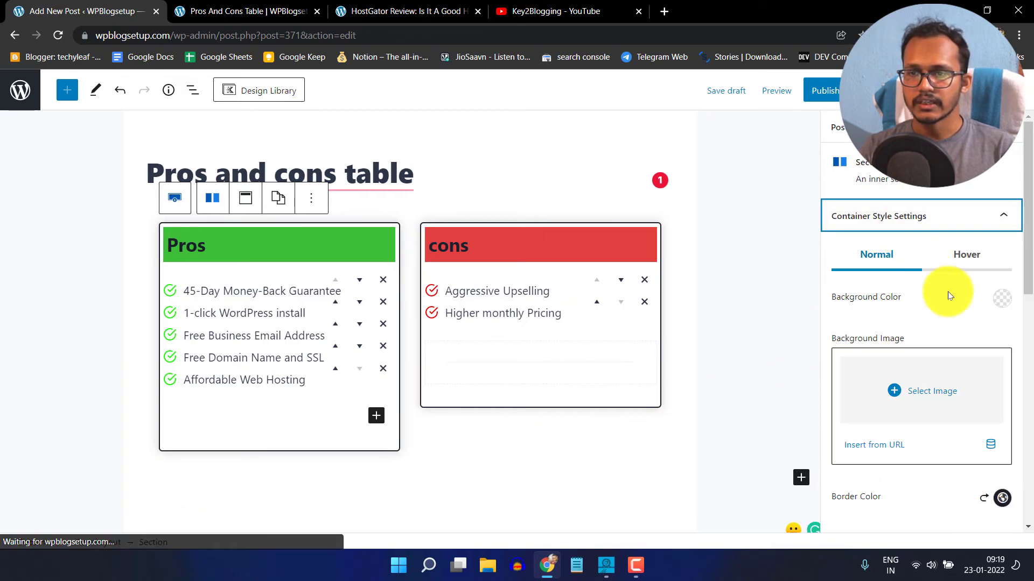
click(1002, 298)
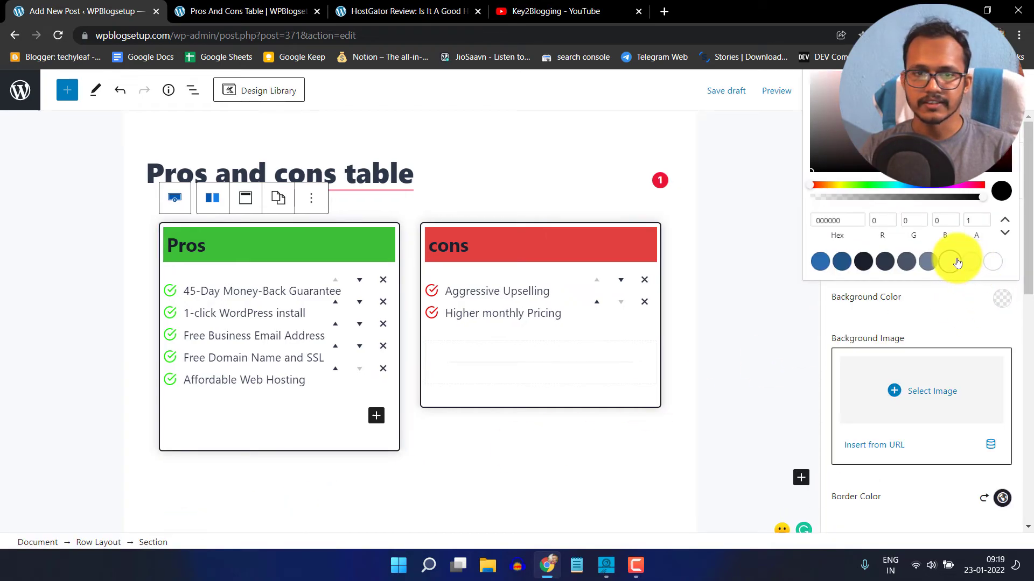
click(957, 262)
click(964, 316)
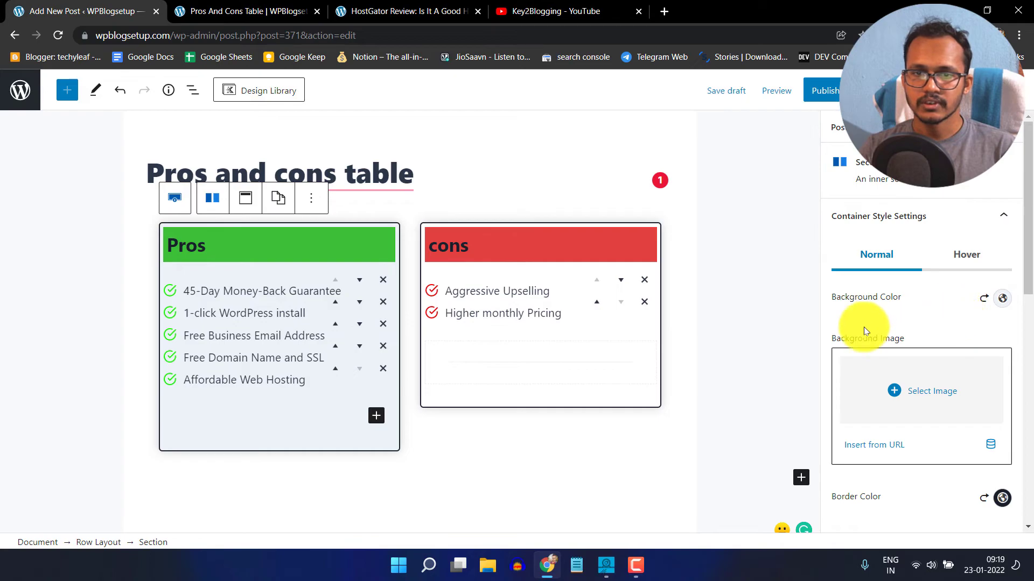
Give the cons section the same light grey EDF2F7 container background.
click(635, 361)
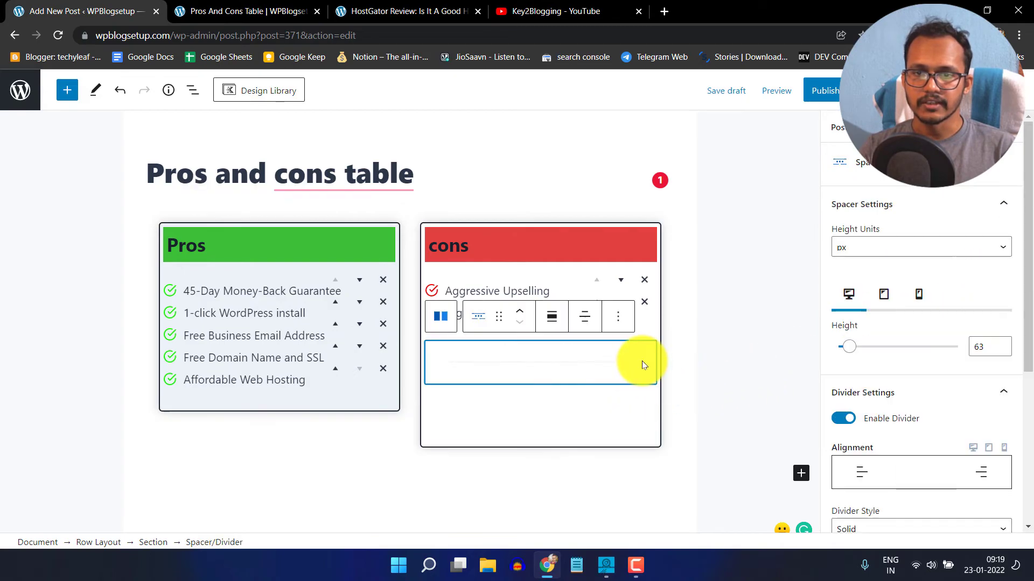
click(153, 542)
click(975, 225)
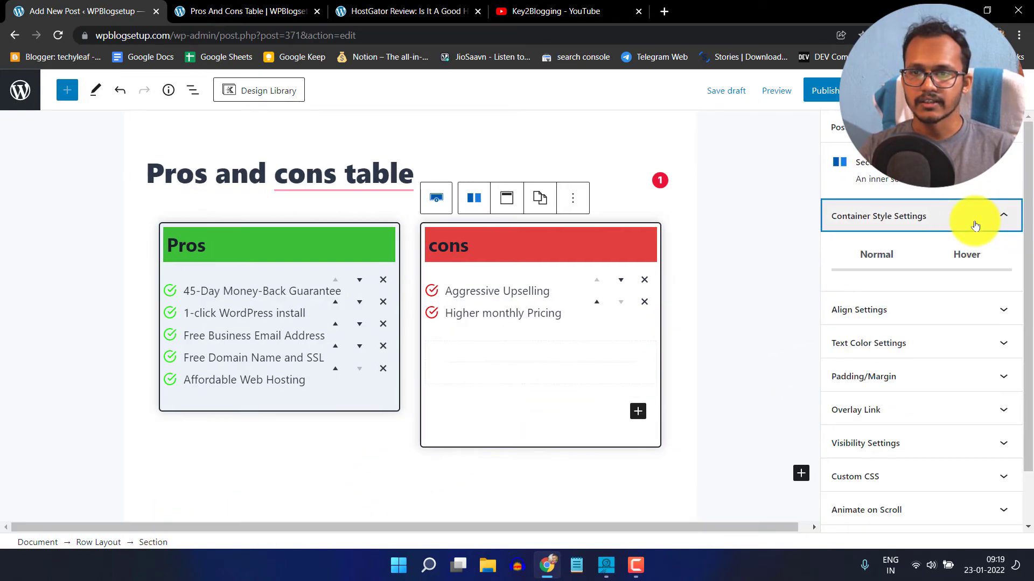
click(999, 296)
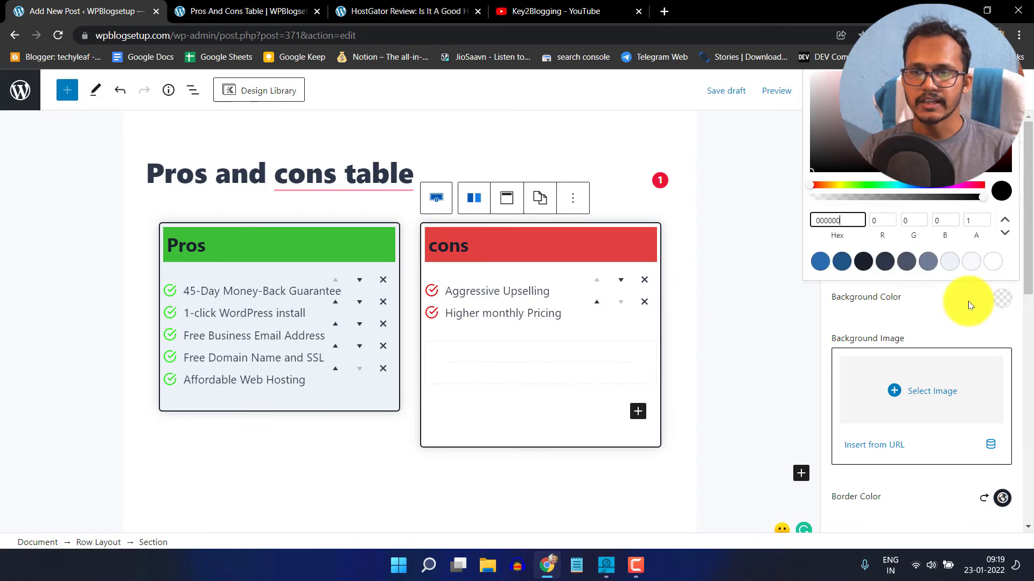
click(952, 269)
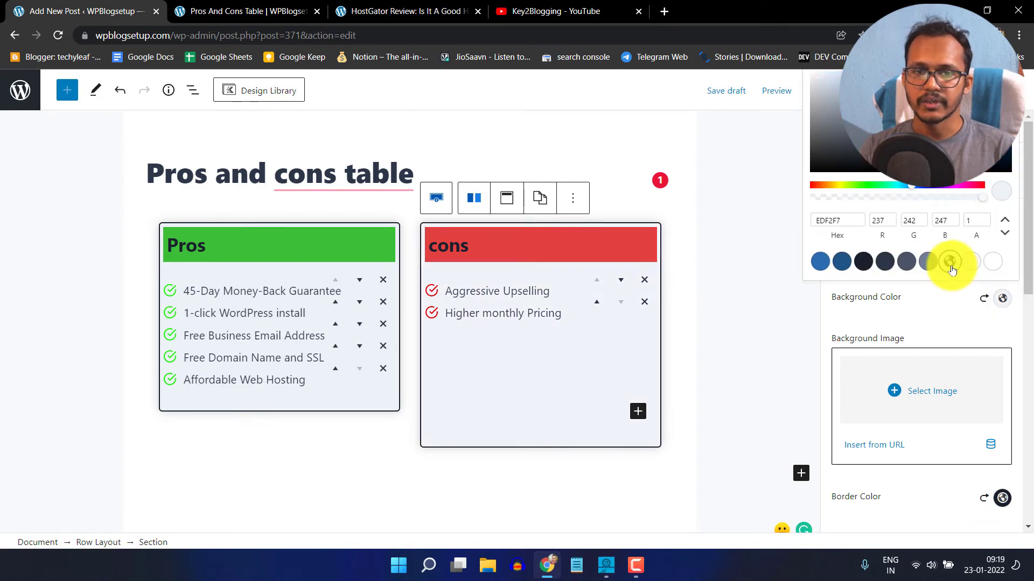
click(760, 306)
click(554, 479)
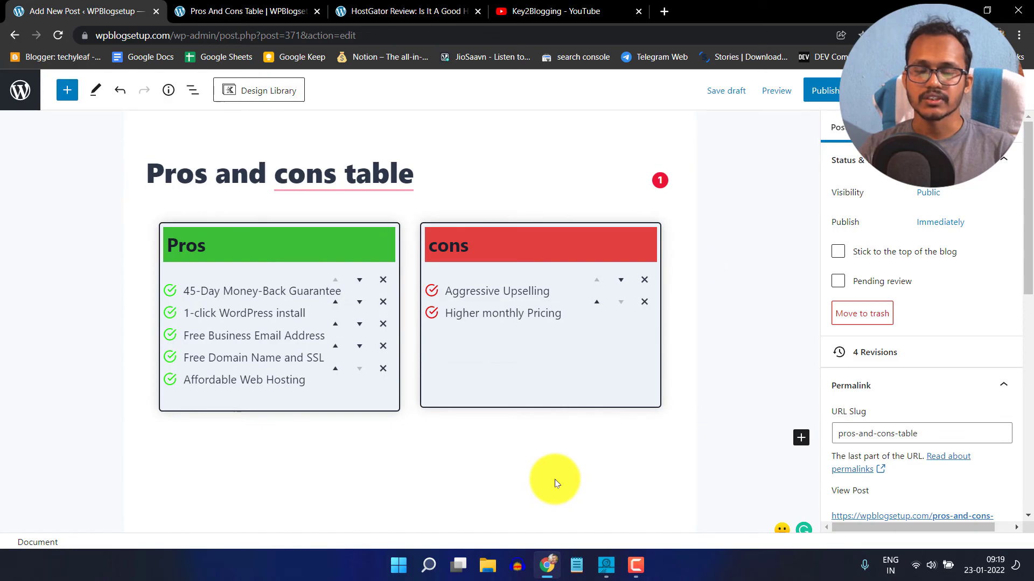